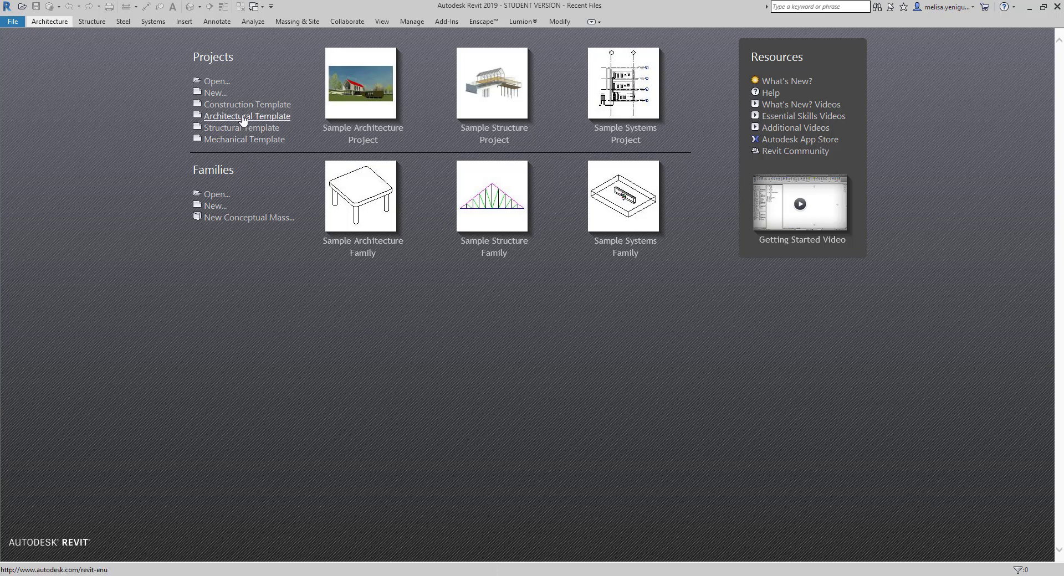
Step: Create a new project from the Architectural Template and set its length units to Meters
click(244, 120)
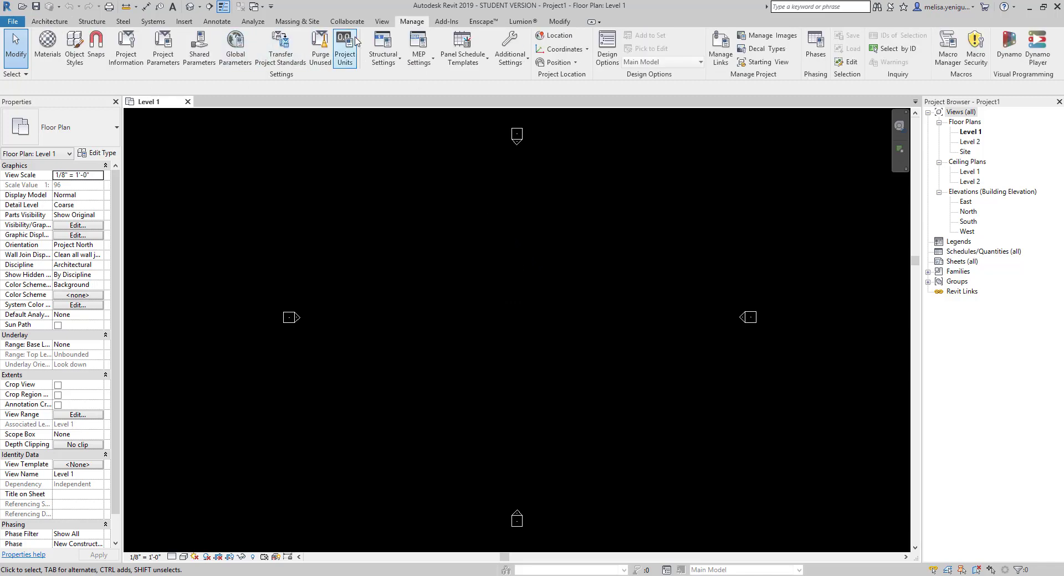
click(345, 49)
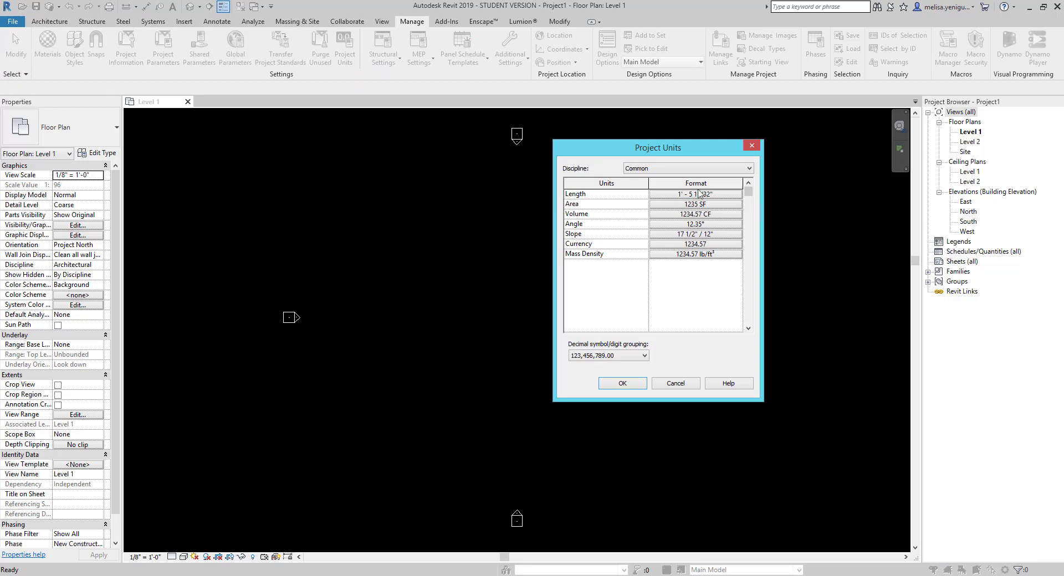
click(696, 194)
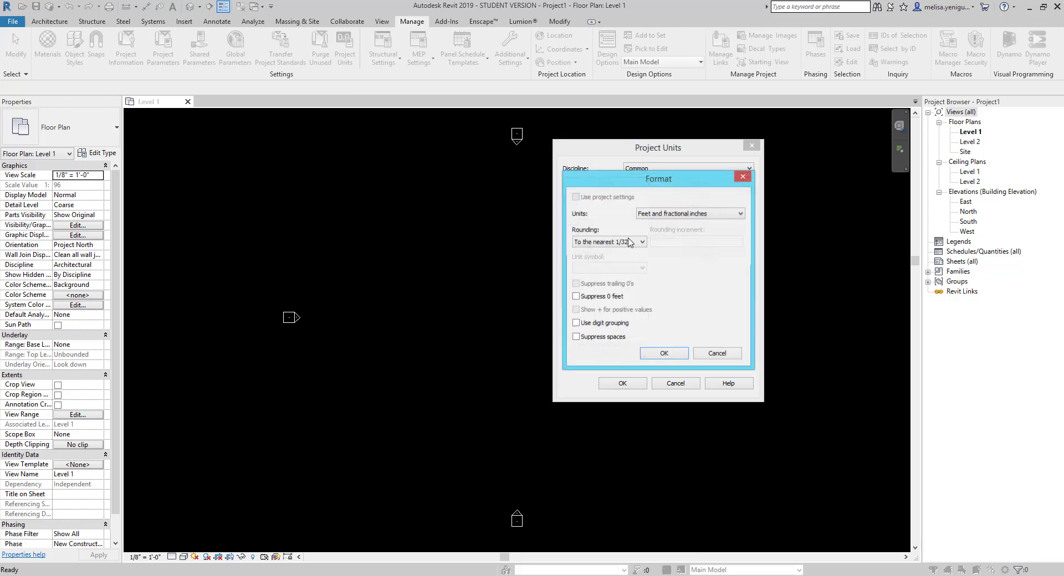
click(687, 214)
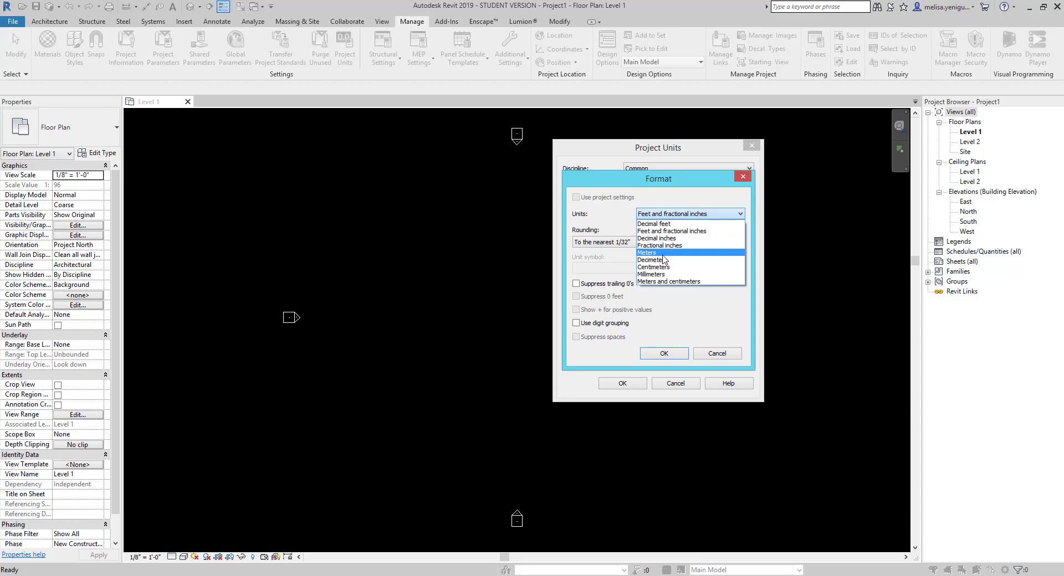
click(698, 253)
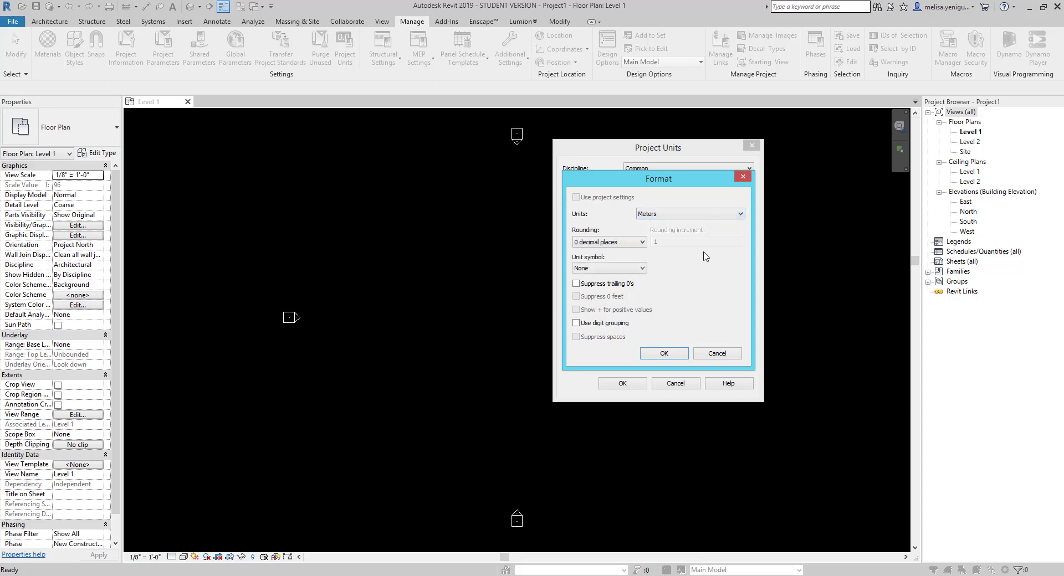
click(664, 353)
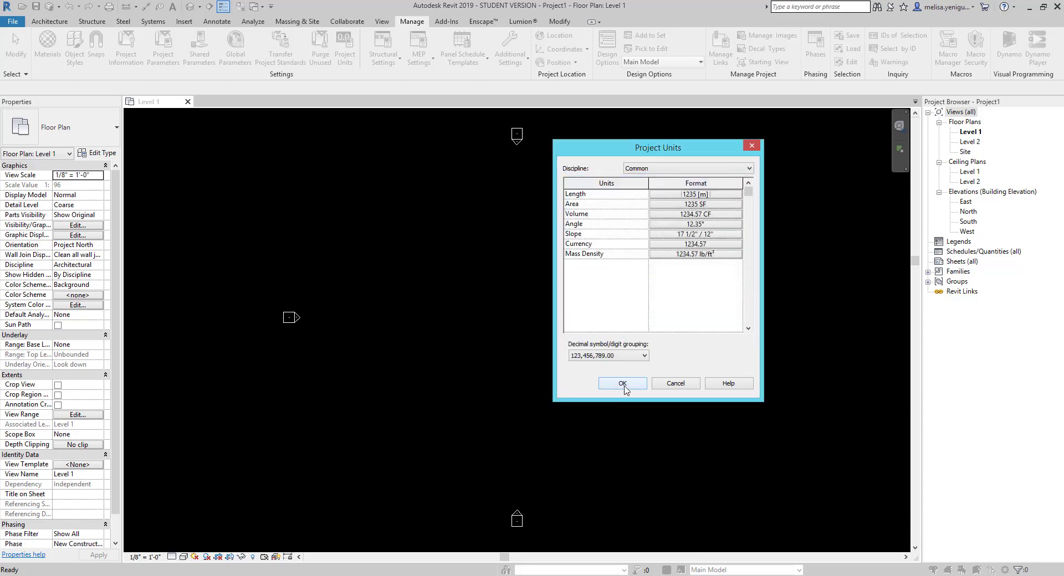
click(623, 384)
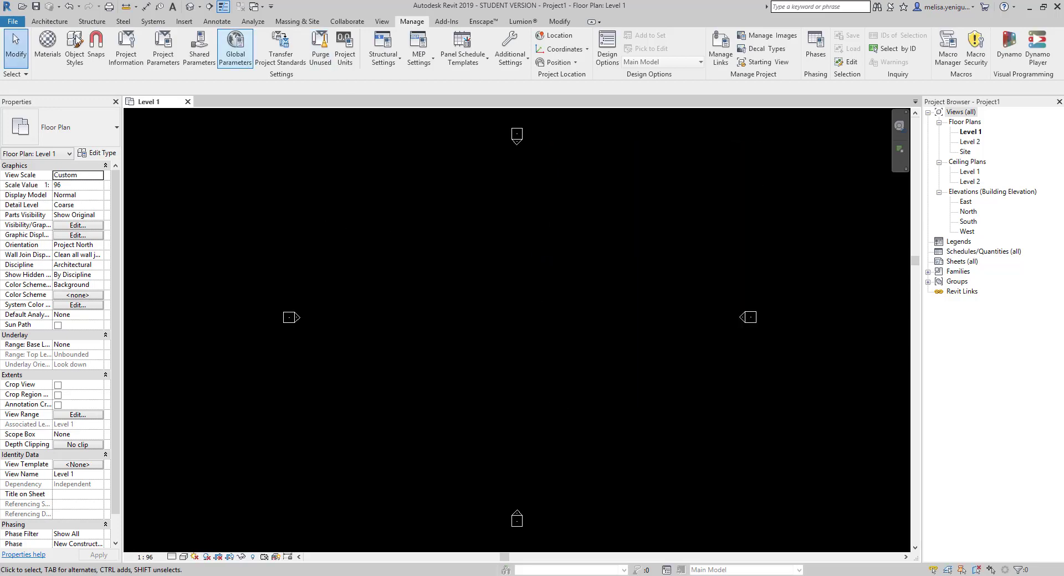
Step: Start a new wall and look through the available basic wall types, keeping Generic - 8"
click(45, 22)
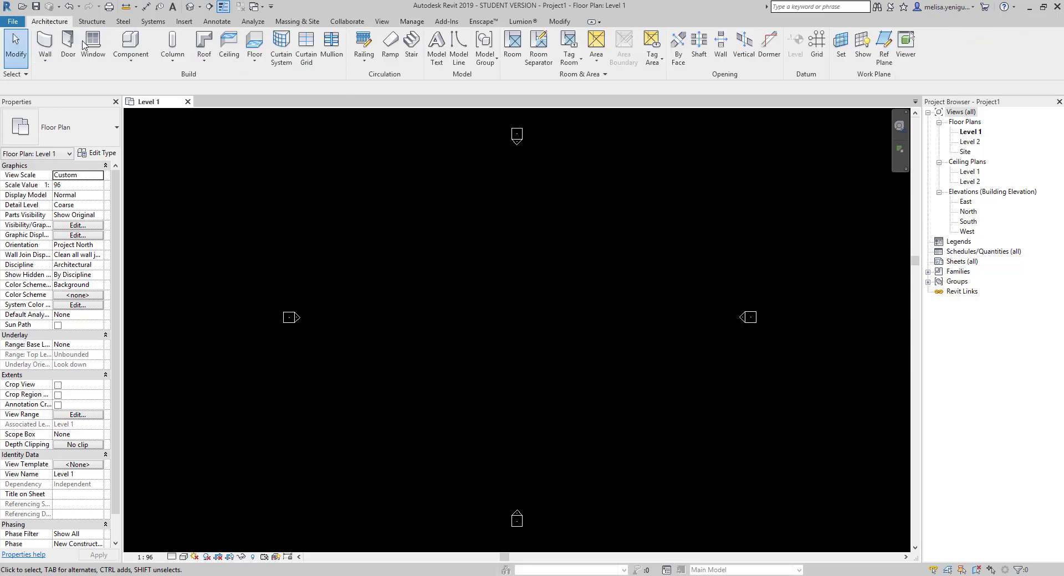
click(45, 43)
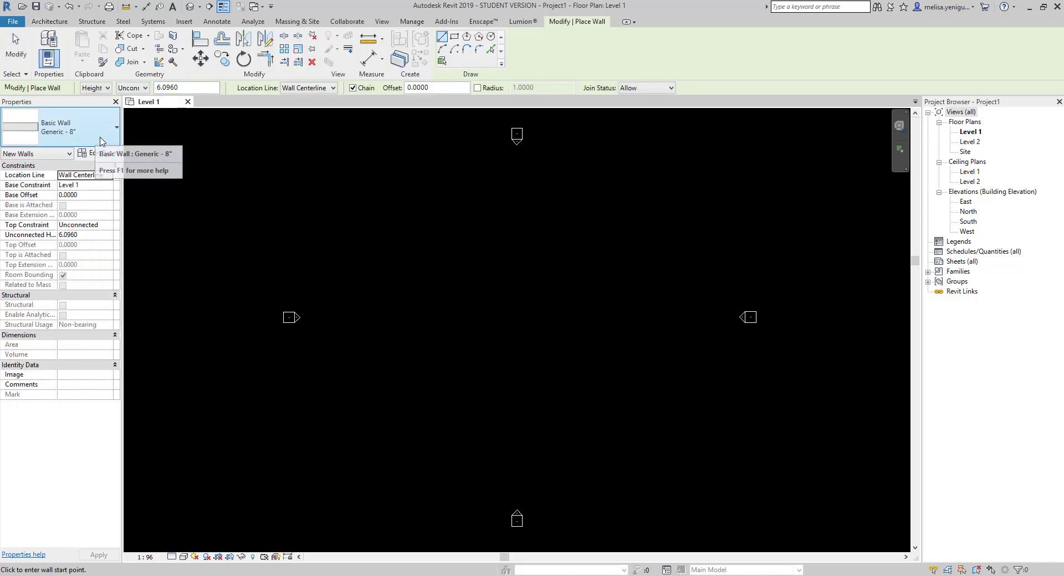
click(97, 135)
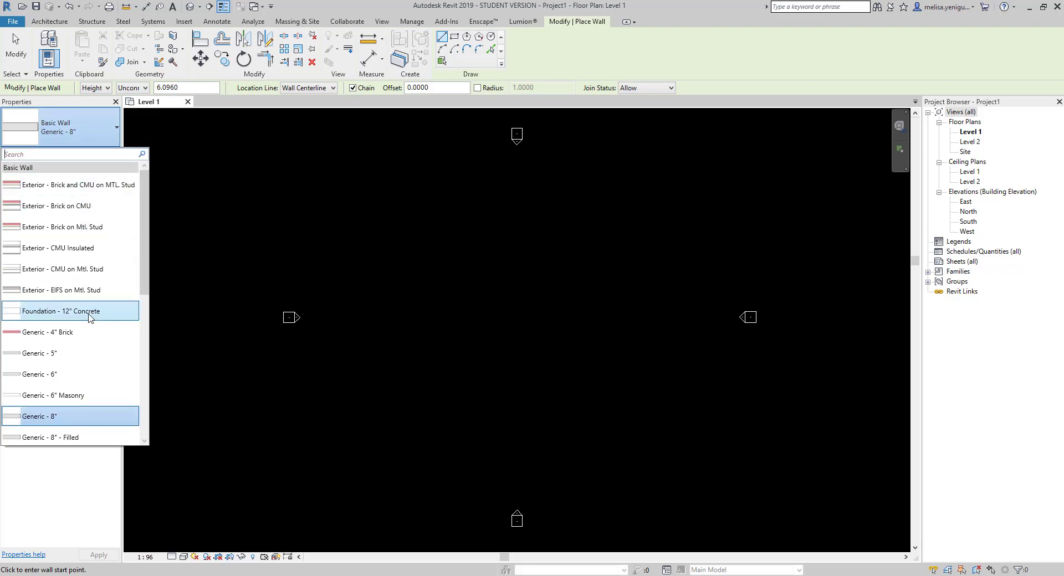
scroll(91, 335, down, 1)
scroll(89, 333, down, 5)
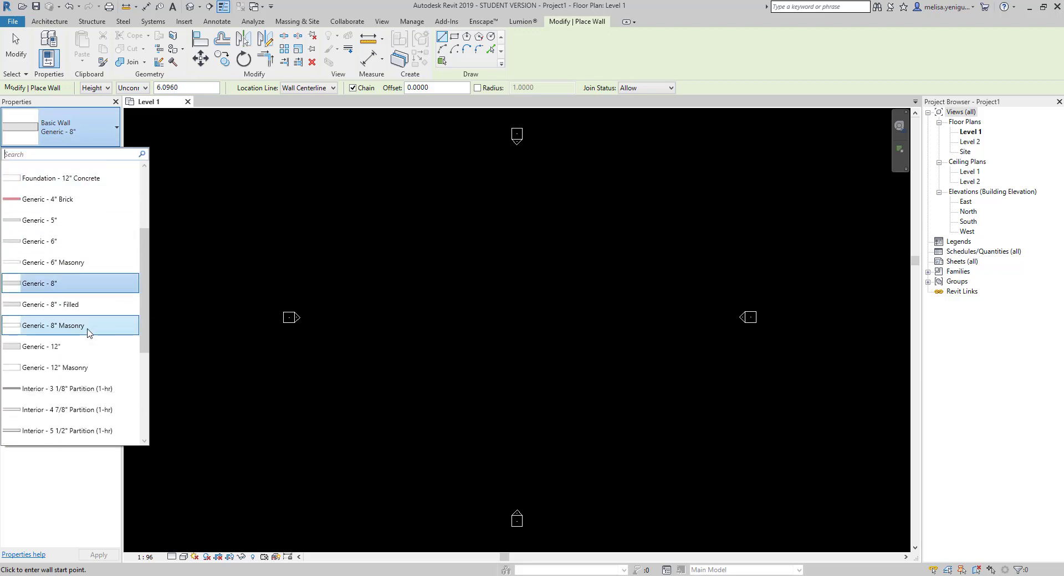
scroll(76, 372, up, 3)
scroll(76, 373, up, 3)
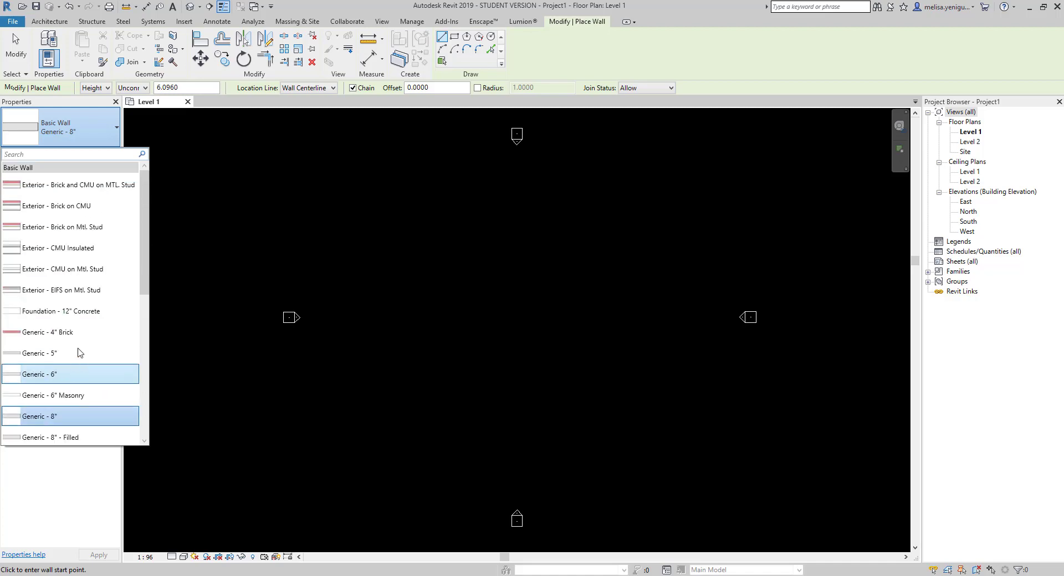
click(65, 116)
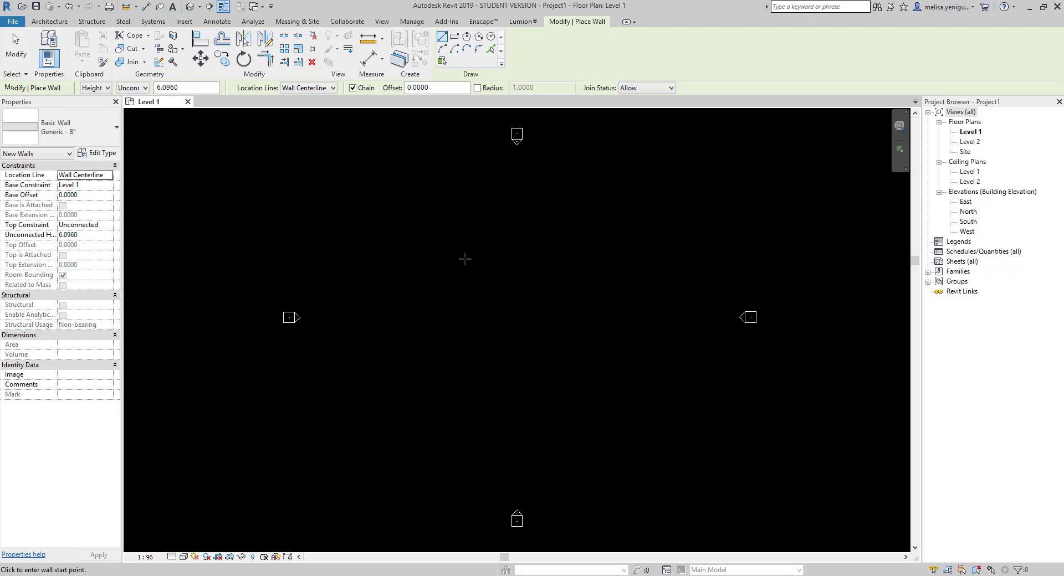
Step: Draw a closed rectangle of Generic - 8" walls on Level 1, 9 m wide and about 6.5 m deep
middle_drag(433, 275, 382, 240)
scroll(382, 240, up, 1)
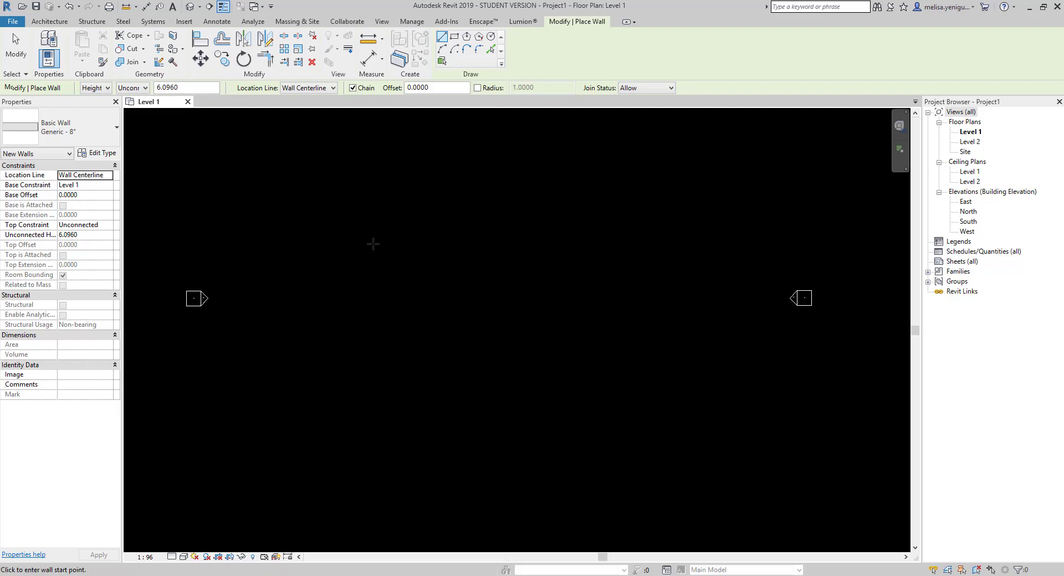
click(301, 250)
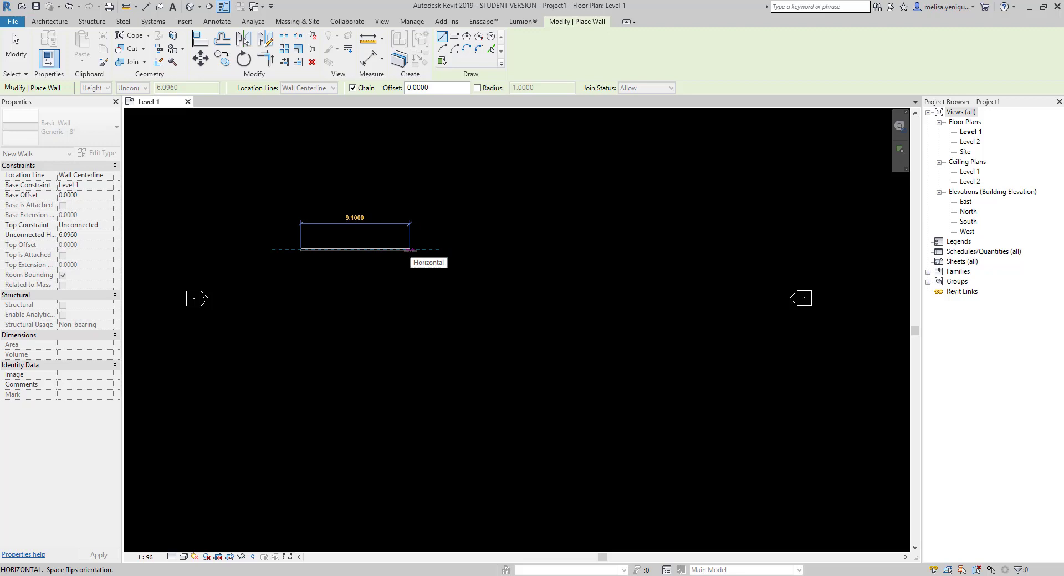
text(9)
key(Return)
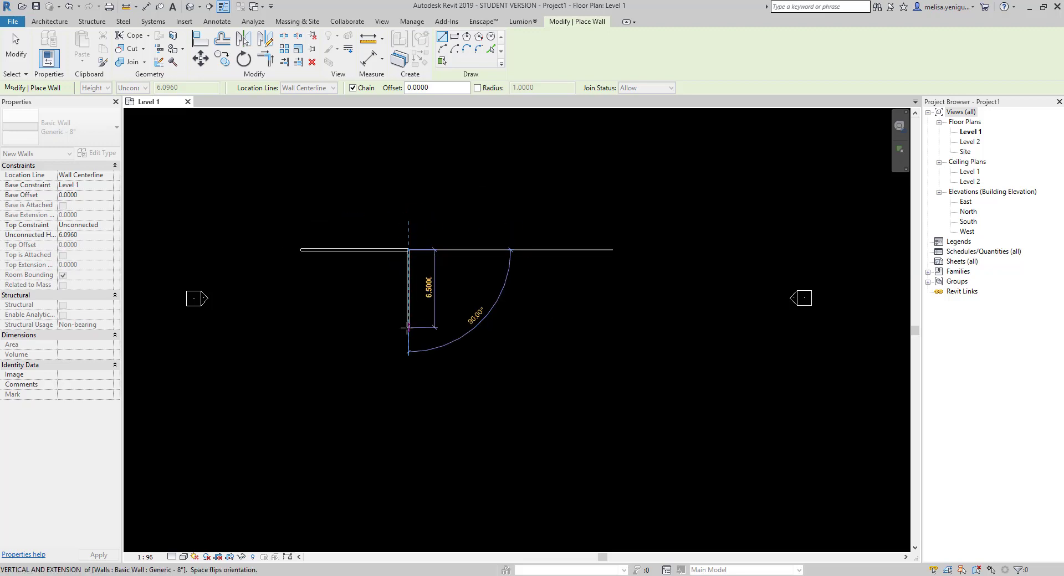
click(409, 327)
click(301, 327)
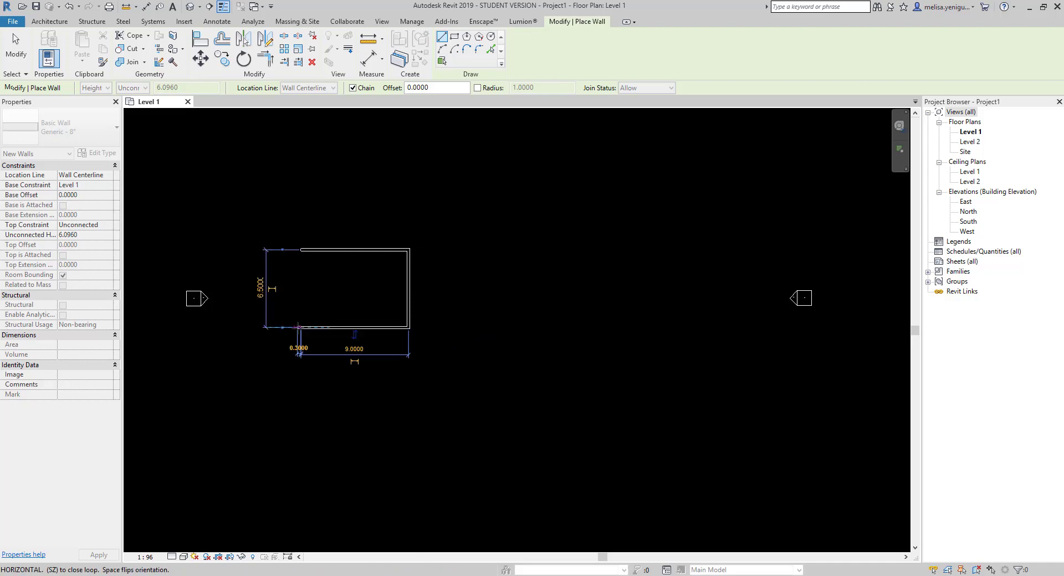
click(301, 249)
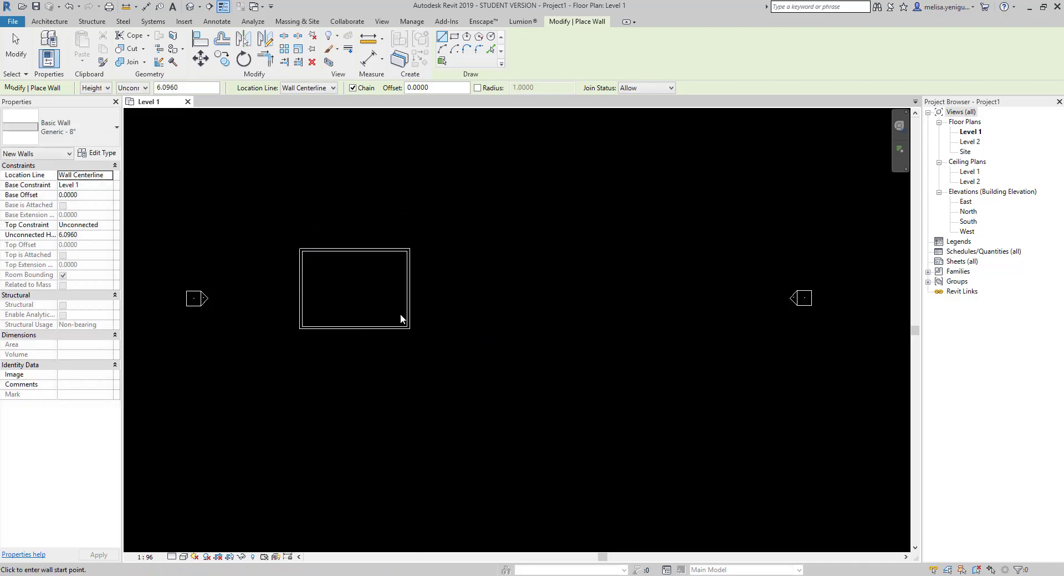
key(Escape)
key(Escape)
scroll(414, 330, up, 3)
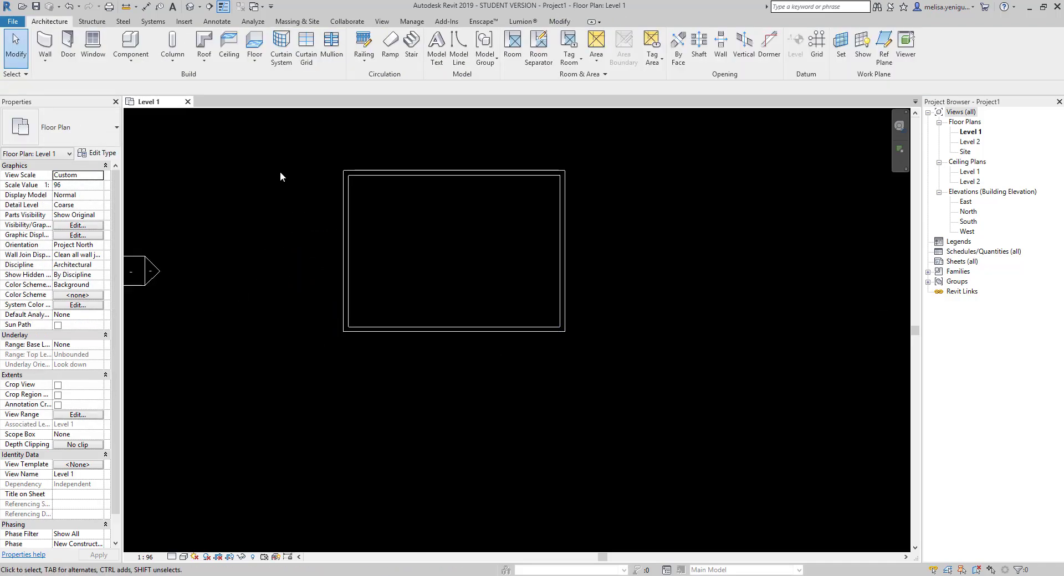
scroll(396, 322, down, 2)
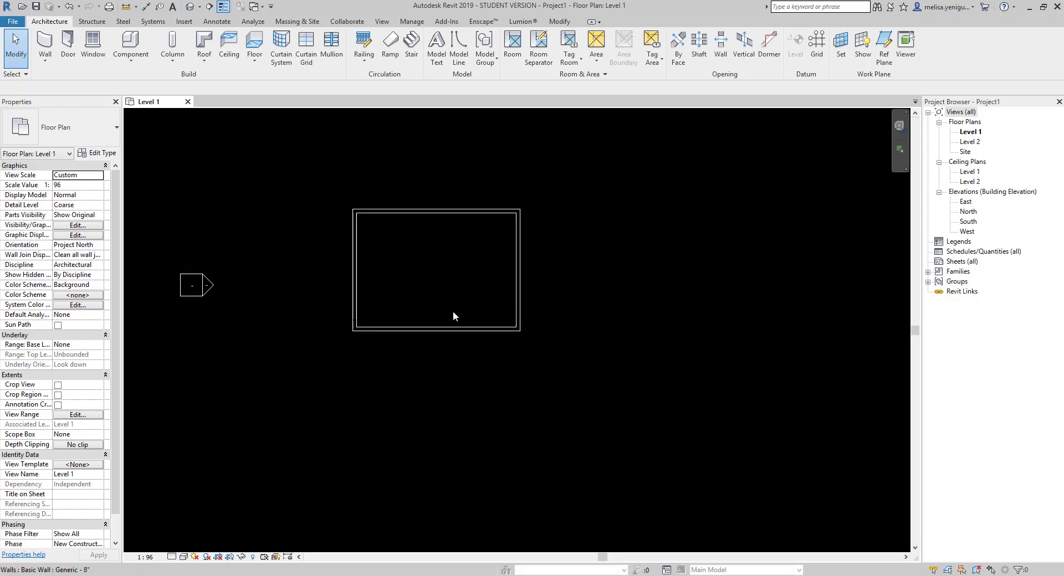
mouse_move(543, 311)
middle_down()
mouse_move(417, 288)
mouse_move(432, 281)
middle_up()
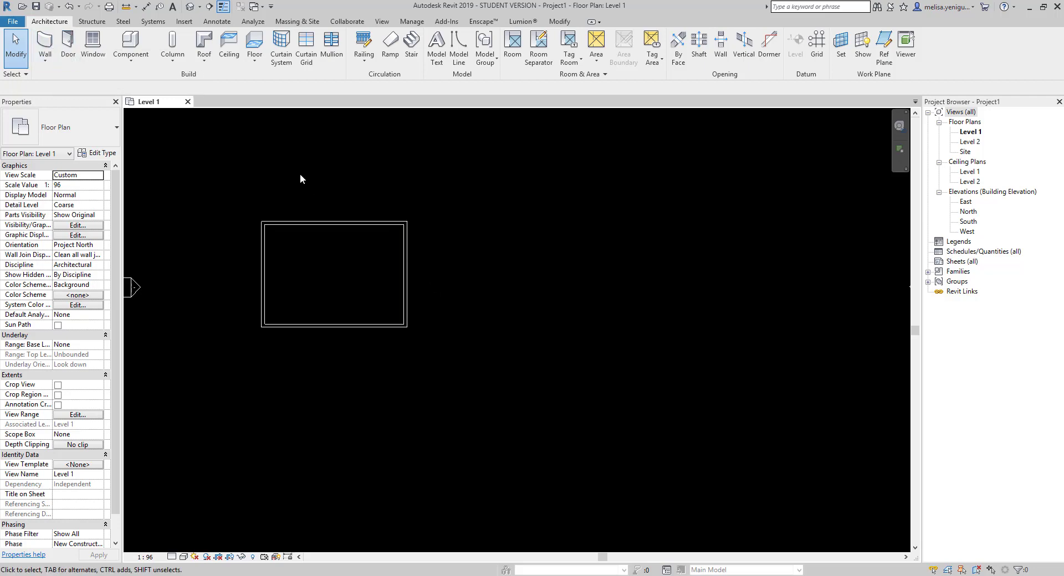
click(45, 44)
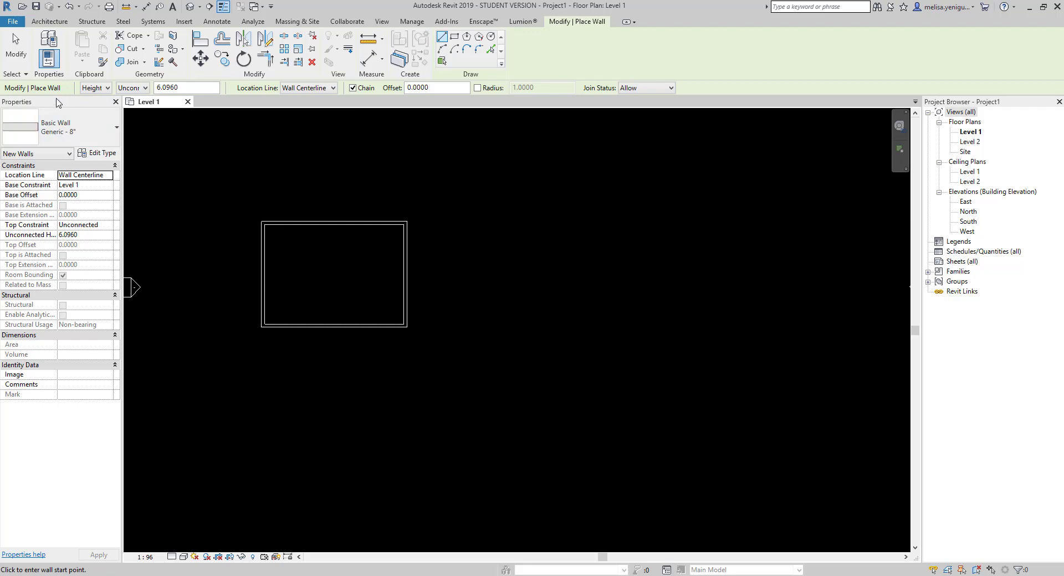
click(102, 90)
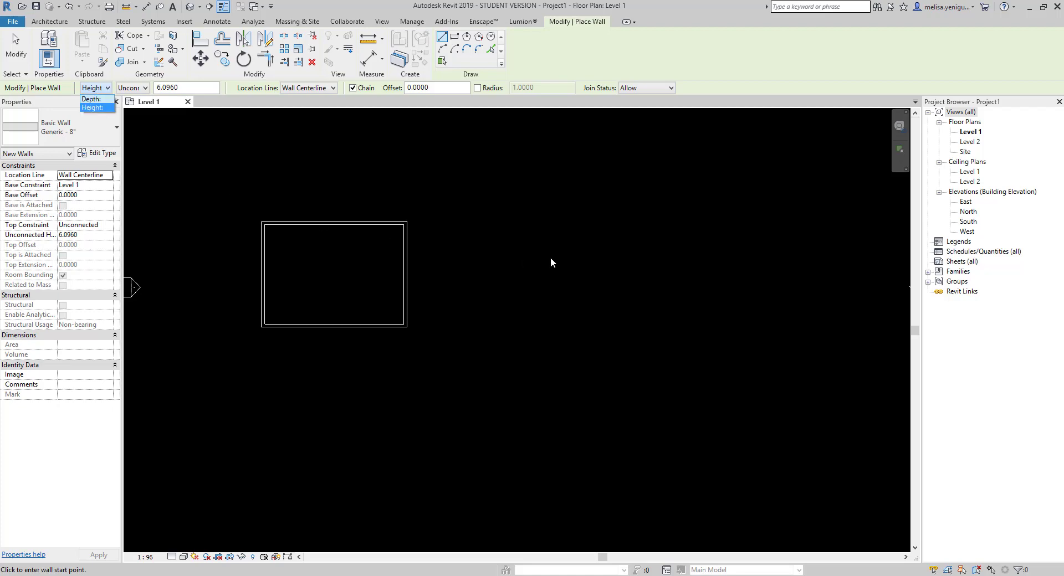
click(521, 264)
click(740, 239)
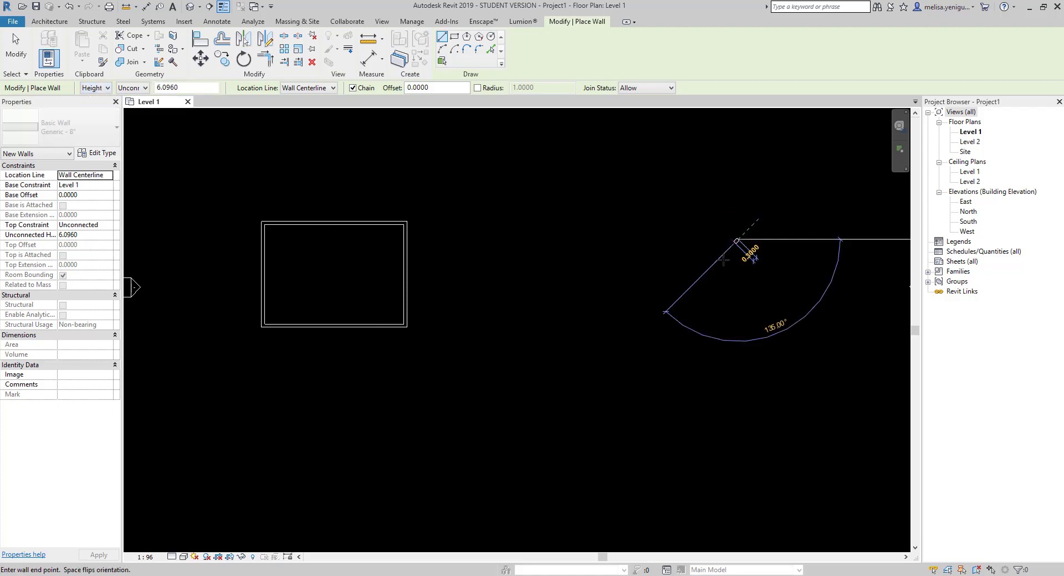
key(Escape)
key(Escape)
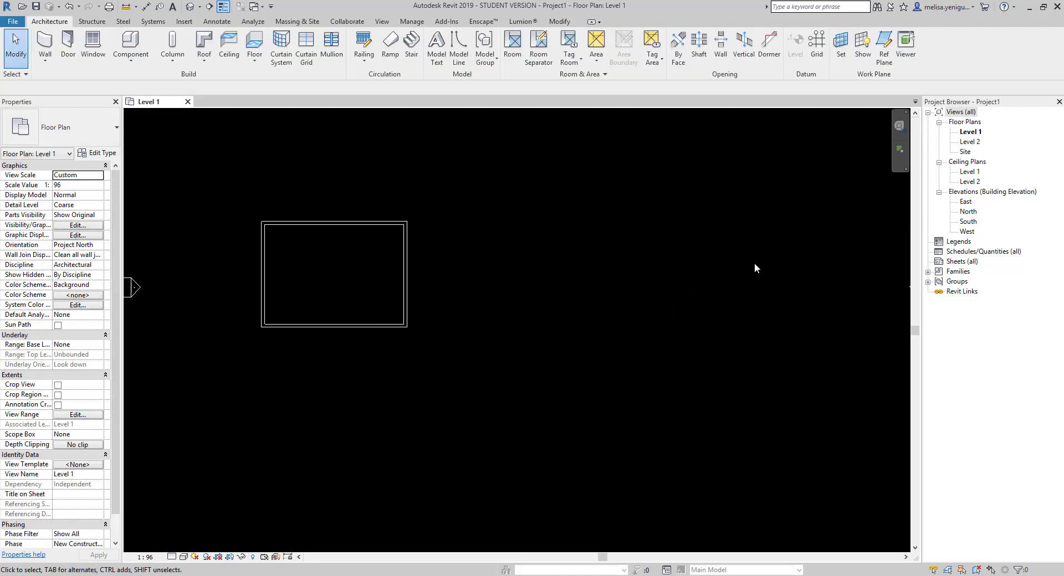
Step: In the Level 2 floor plan, draw a horizontal wall with its depth down to Level 1, aligned with and about 5 m from the rectangle's upper wall
double_click(969, 143)
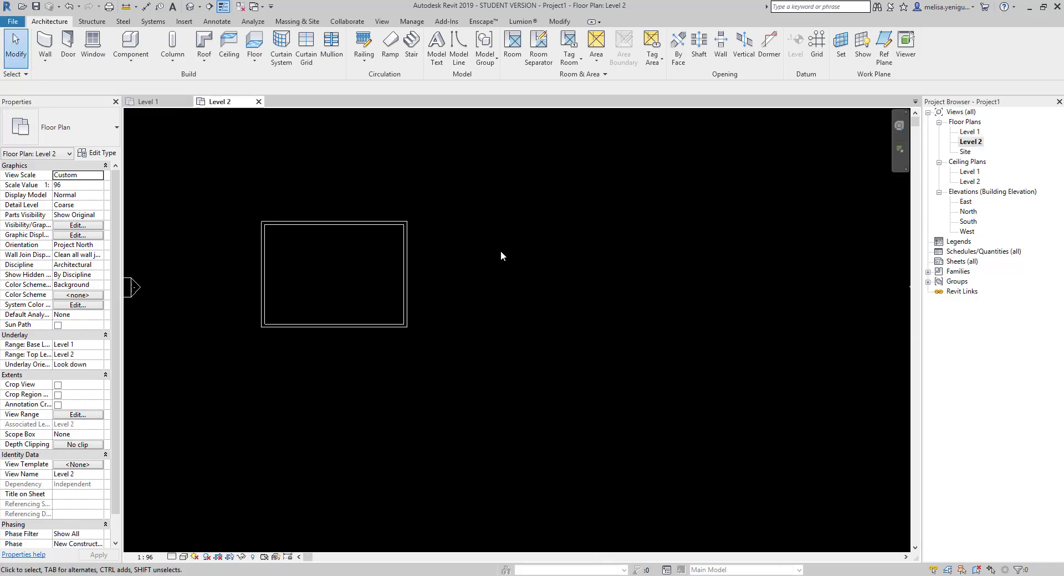
click(45, 44)
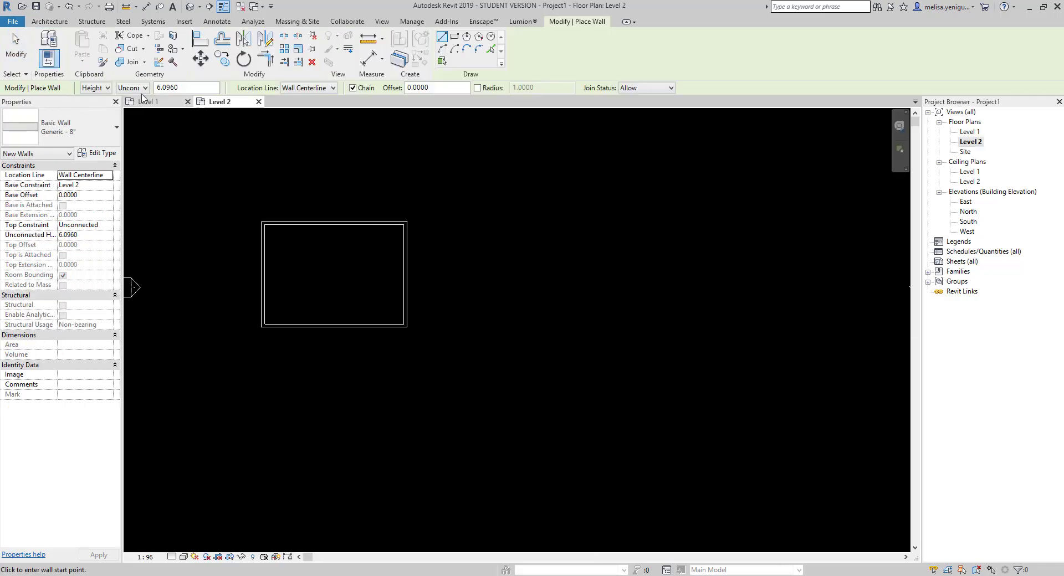
click(107, 89)
click(95, 104)
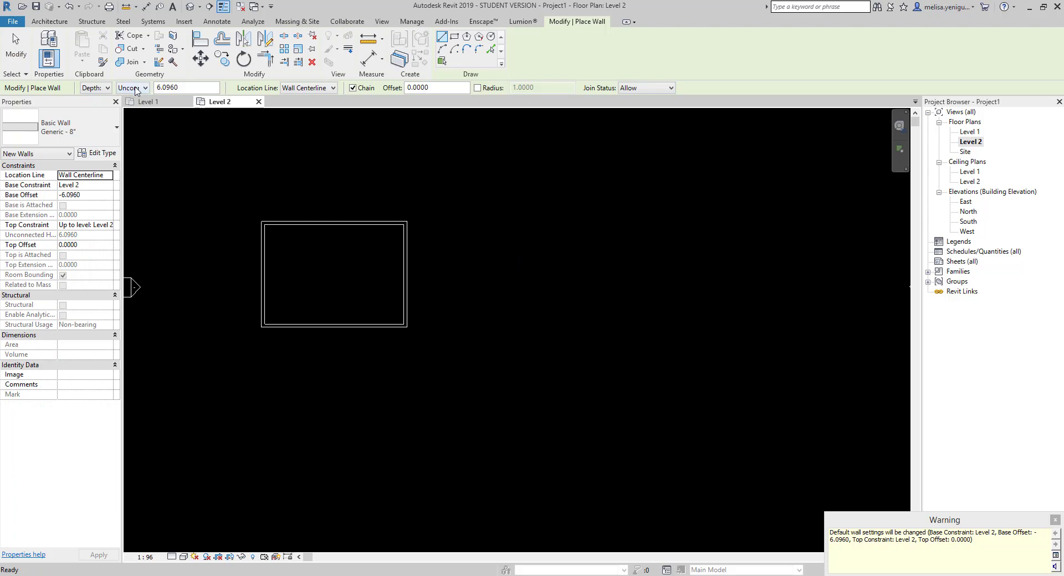
click(136, 88)
click(127, 106)
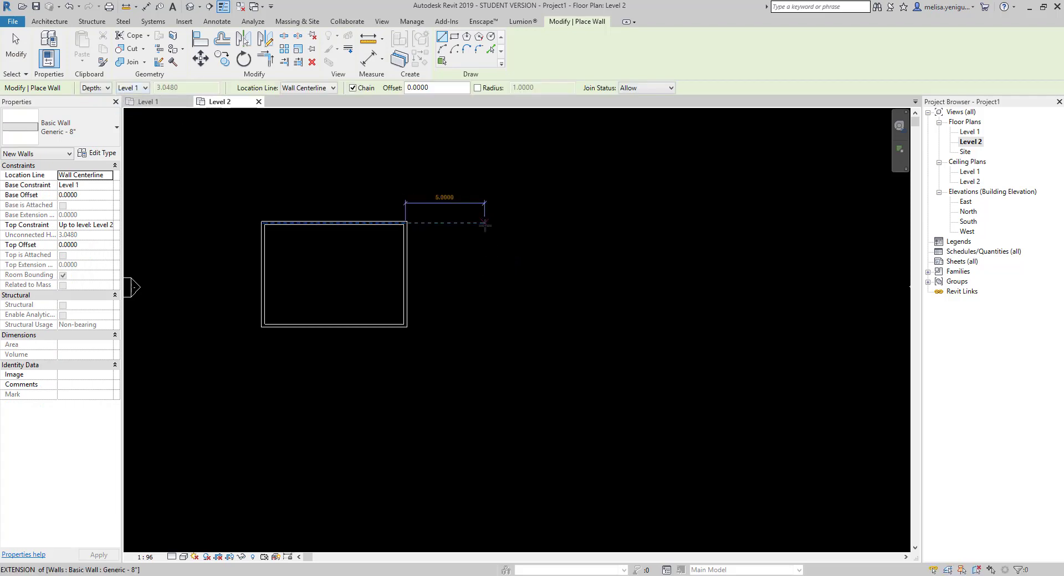
click(484, 223)
click(595, 223)
key(Escape)
key(Escape)
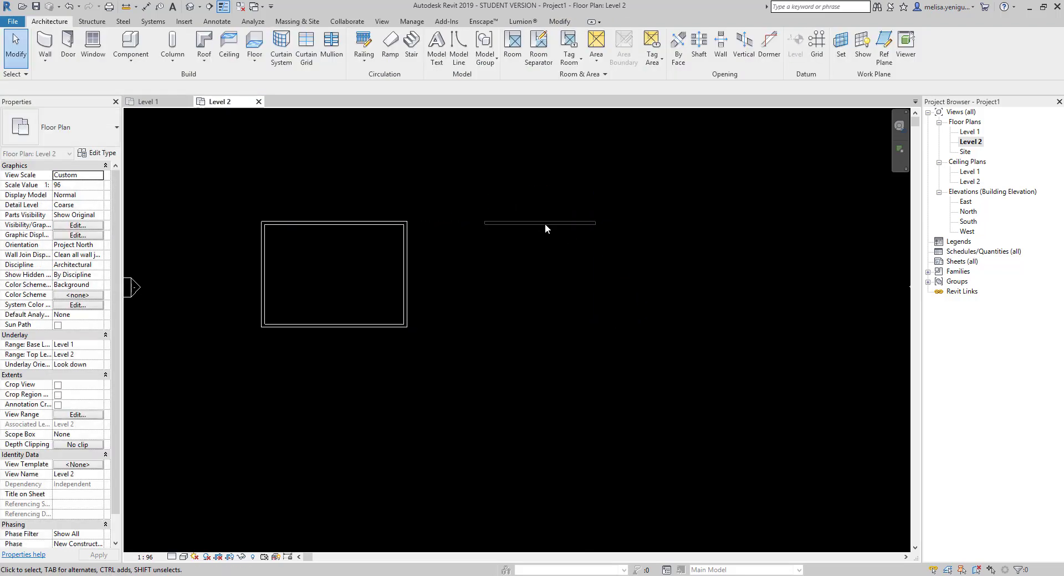
Step: Compare the new wall in the Level 1 and Level 2 plans, inspect its height in the East elevation, and close that elevation
click(145, 102)
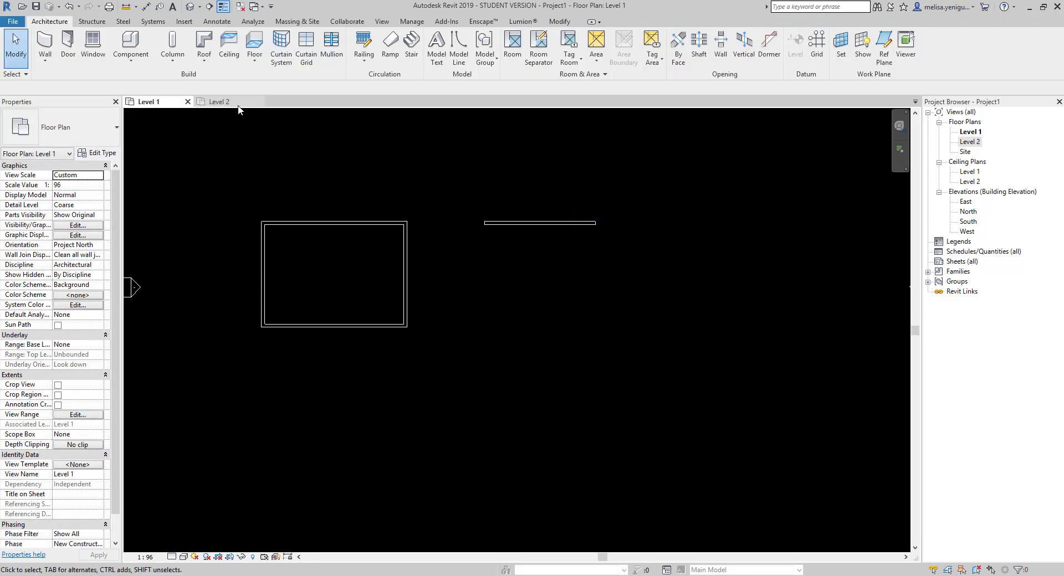
click(220, 102)
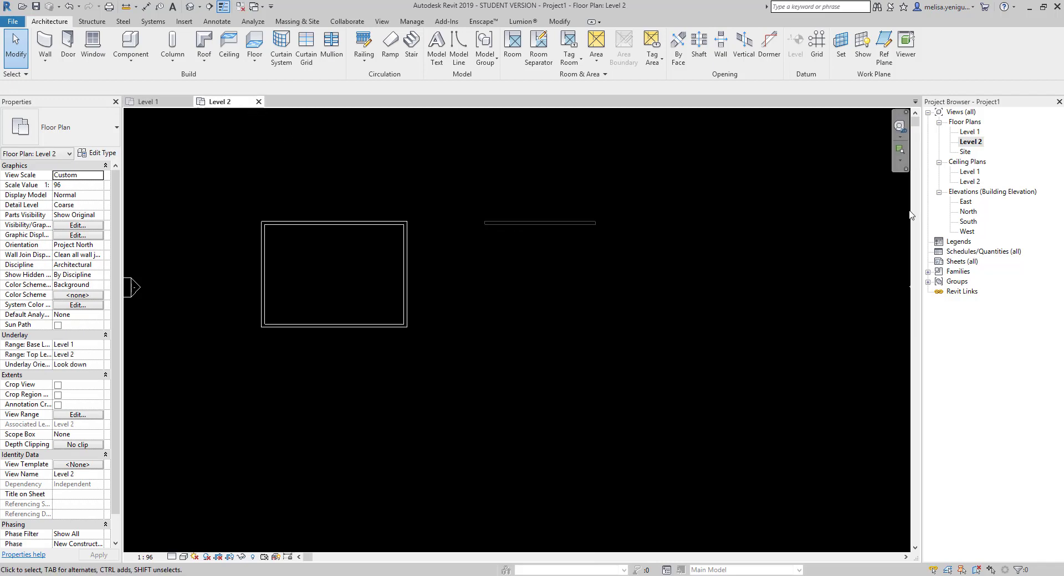
double_click(966, 202)
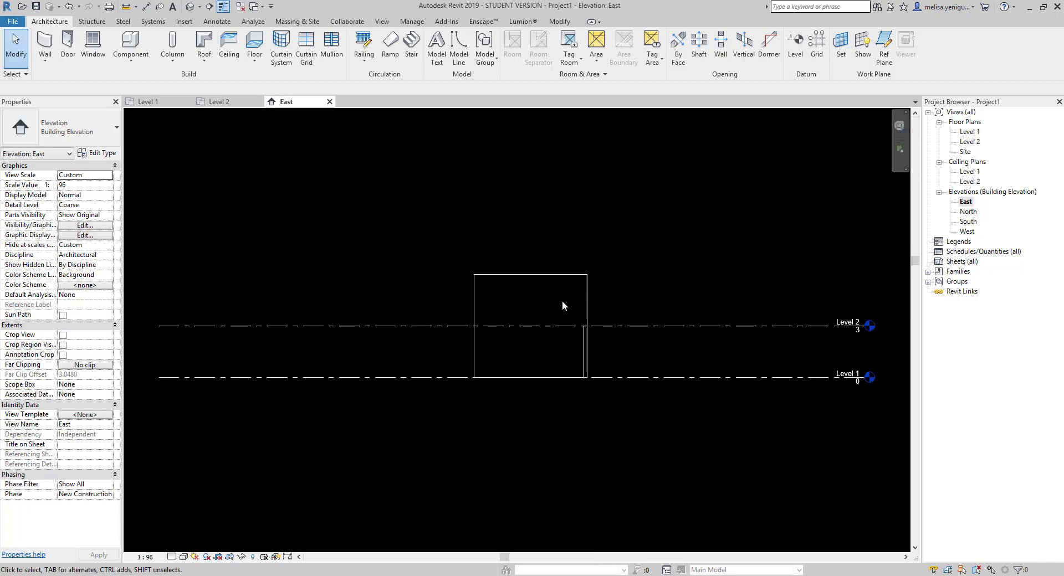
scroll(578, 256, up, 2)
scroll(550, 332, down, 3)
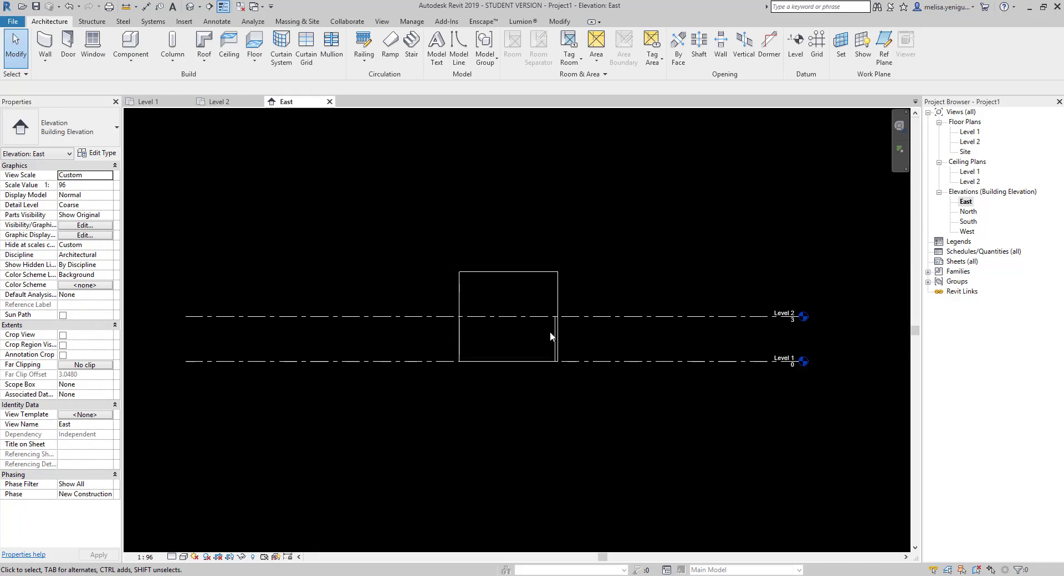
click(329, 102)
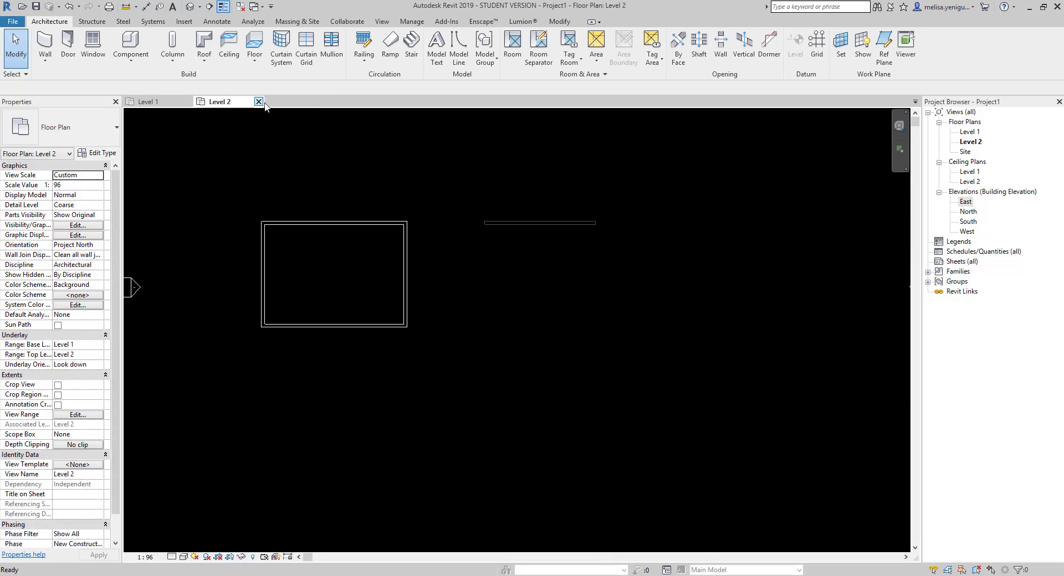
Step: Close the Level 2 plan and delete all the walls in the Level 1 plan
click(259, 102)
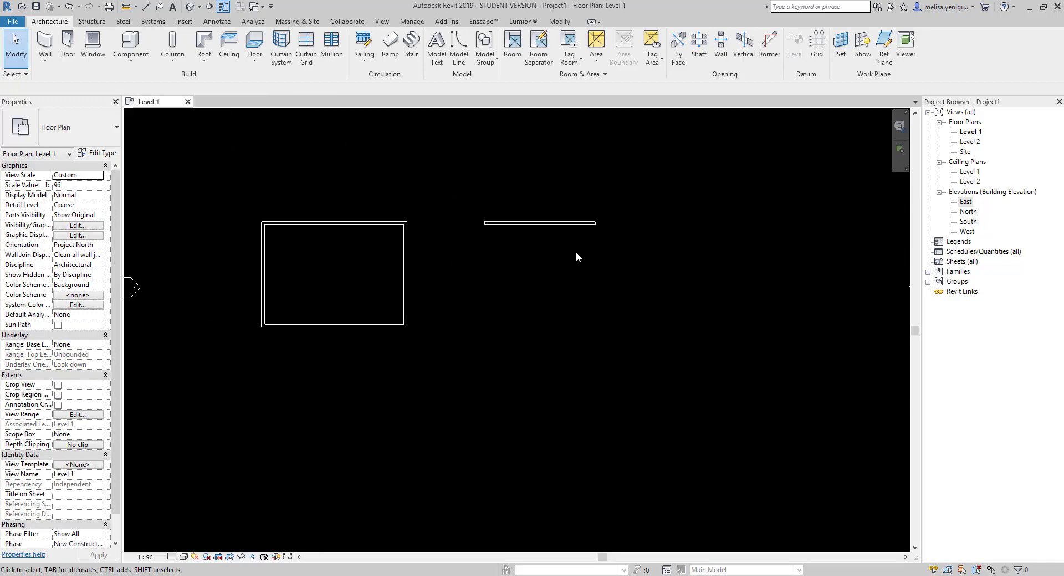
drag(592, 245, 246, 183)
key(Delete)
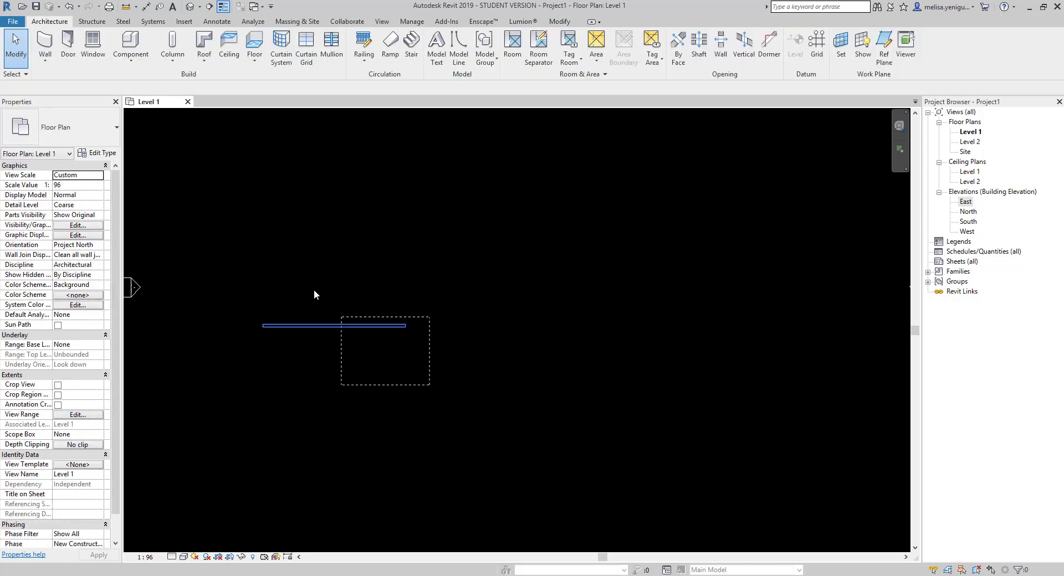
key(Delete)
Step: In the Level 1 plan, draw a horizontal Generic - 8" wall with its height set up to Level 2
click(45, 44)
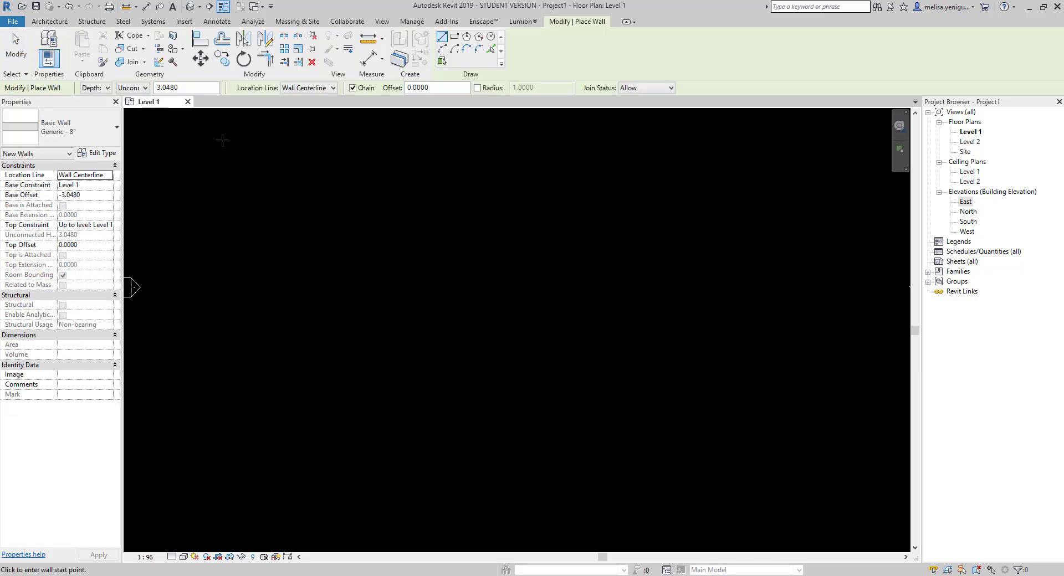
click(98, 88)
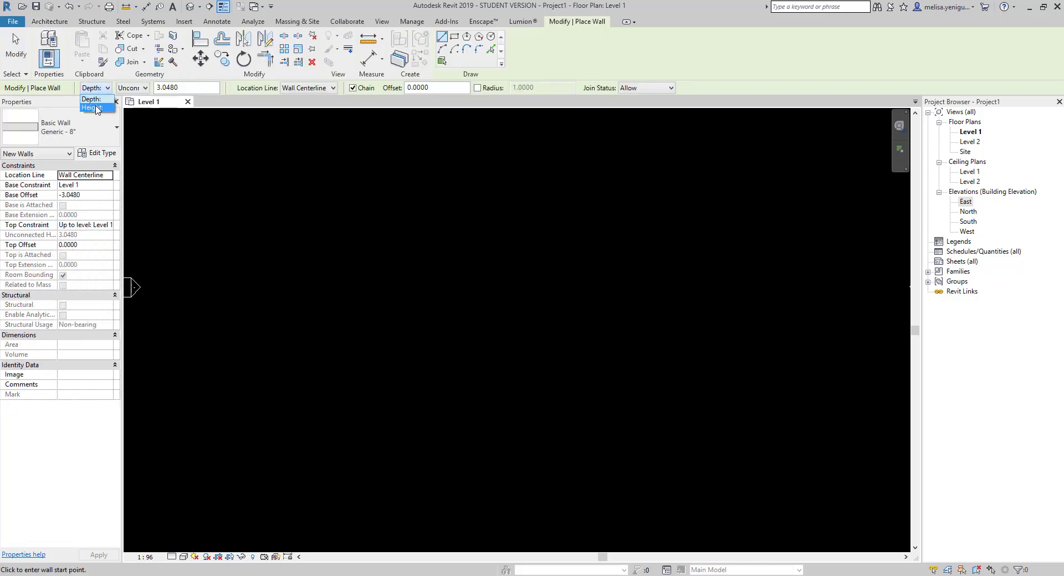
click(92, 108)
click(1055, 520)
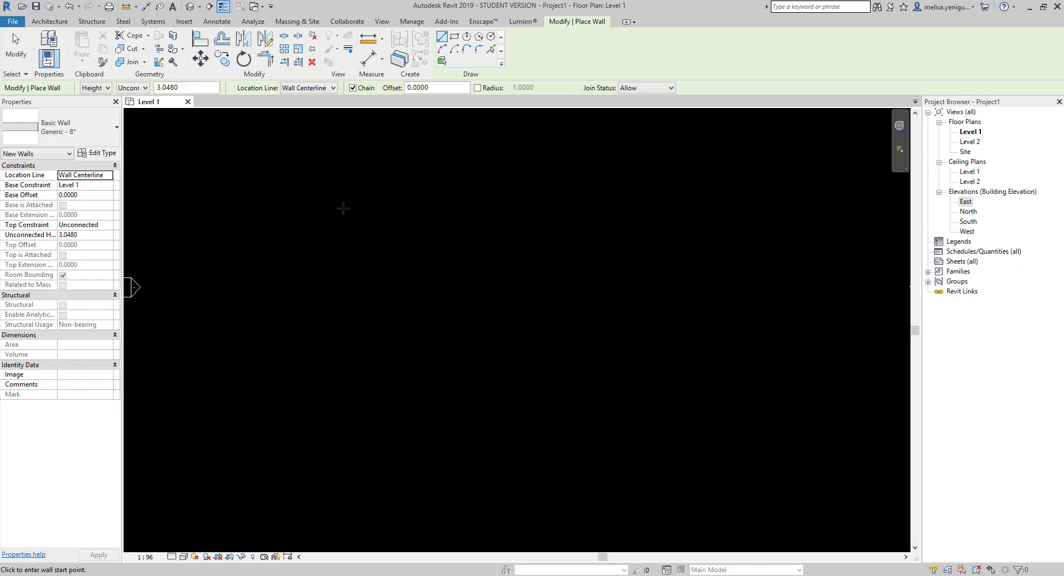
click(138, 92)
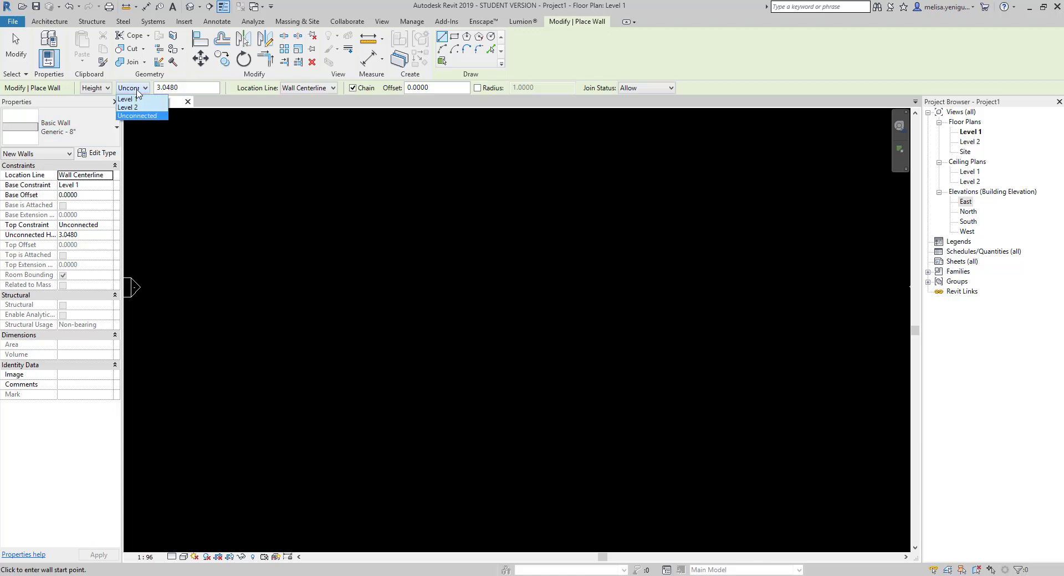
click(132, 99)
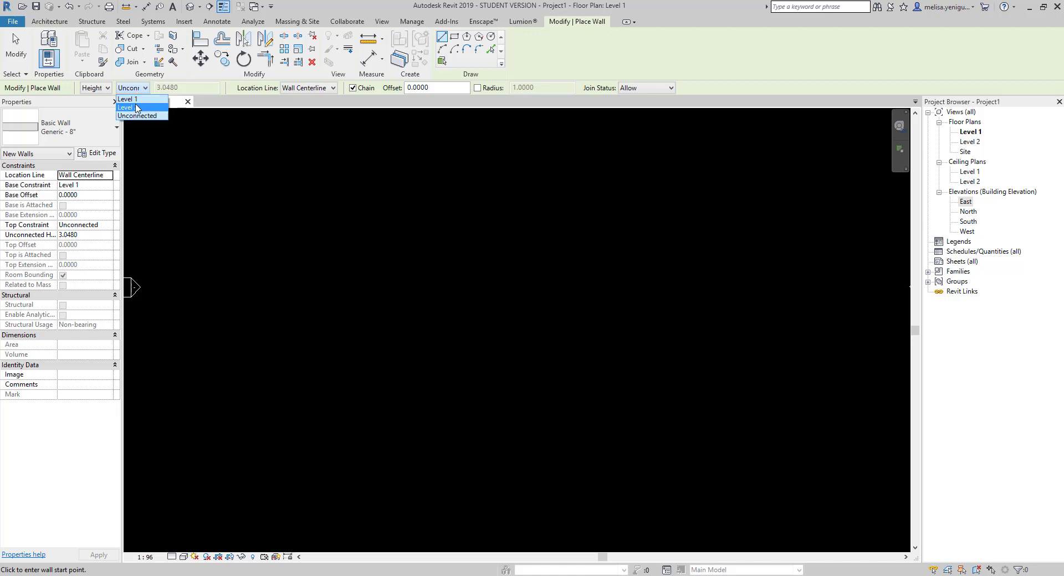
click(138, 87)
click(129, 108)
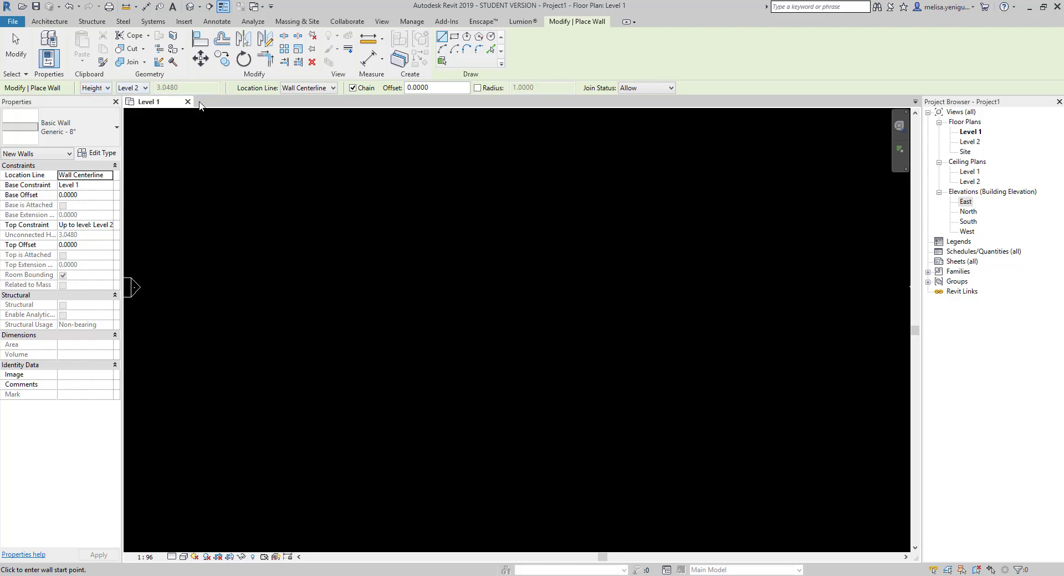
click(330, 249)
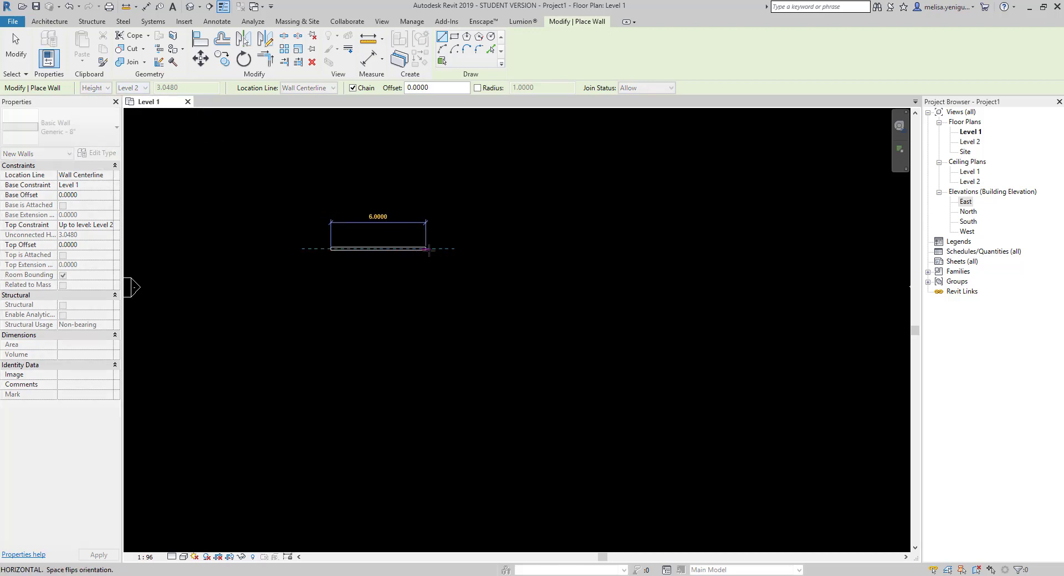
click(439, 249)
key(Escape)
key(Escape)
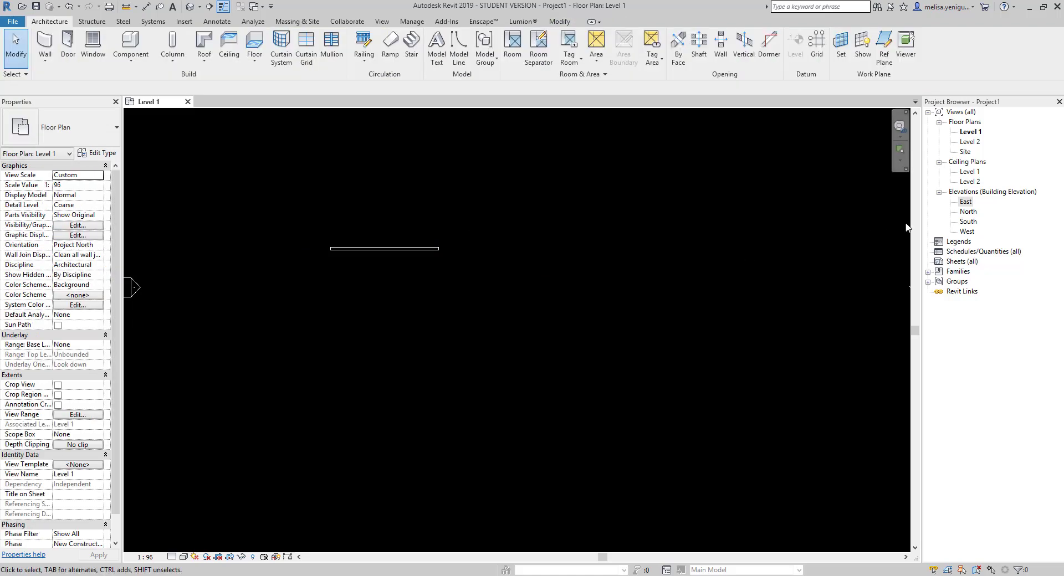
Step: Inspect the new wall's height against Level 1 and Level 2 in the East elevation
double_click(966, 201)
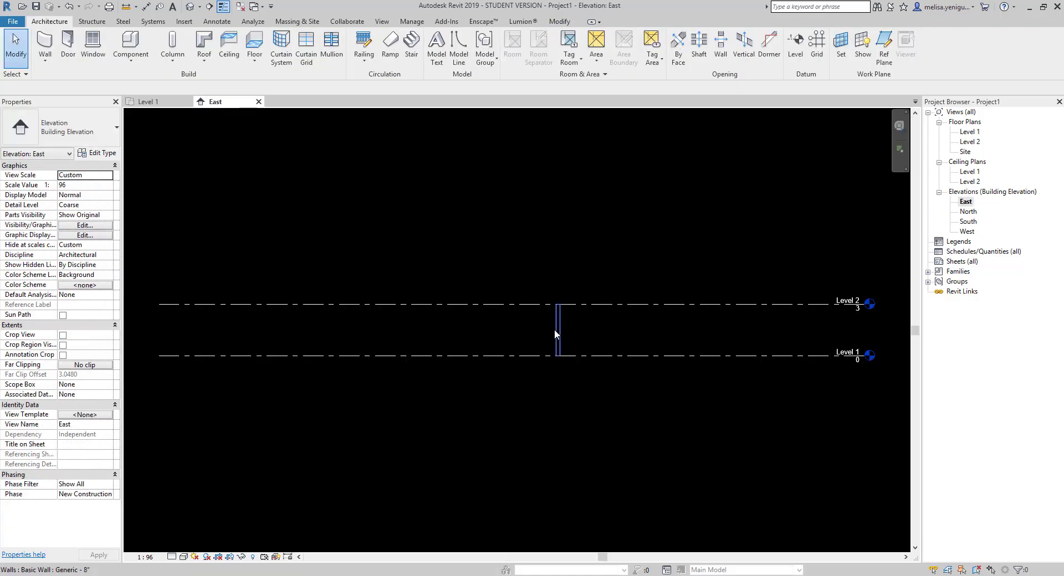
scroll(559, 332, up, 4)
scroll(549, 355, down, 4)
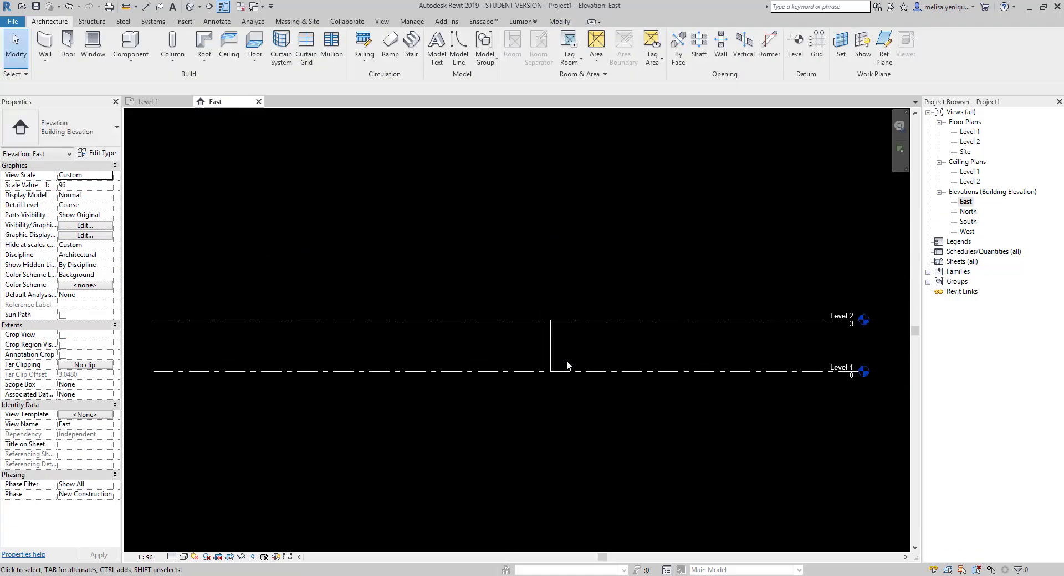
middle_drag(567, 360, 529, 335)
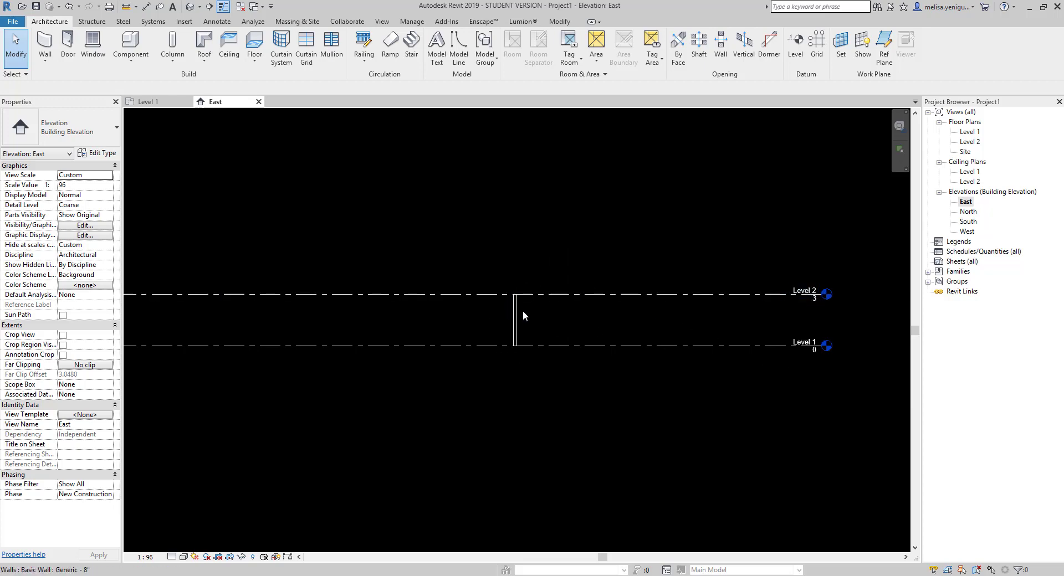
Step: In the Level 1 plan, draw a second wall about 6.4 m long in line with the first, with an unconnected height of 4 m
click(160, 102)
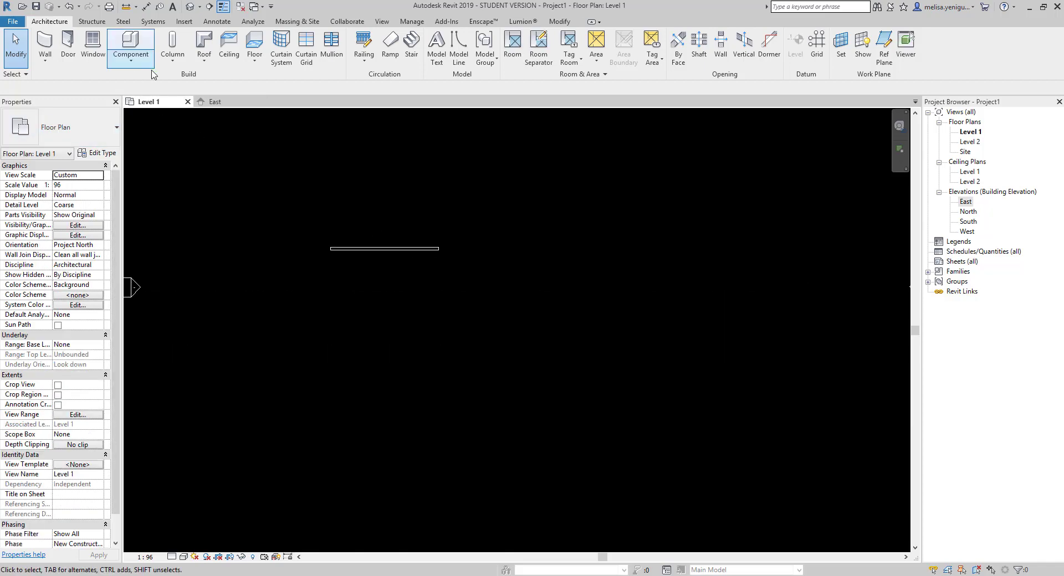
click(46, 44)
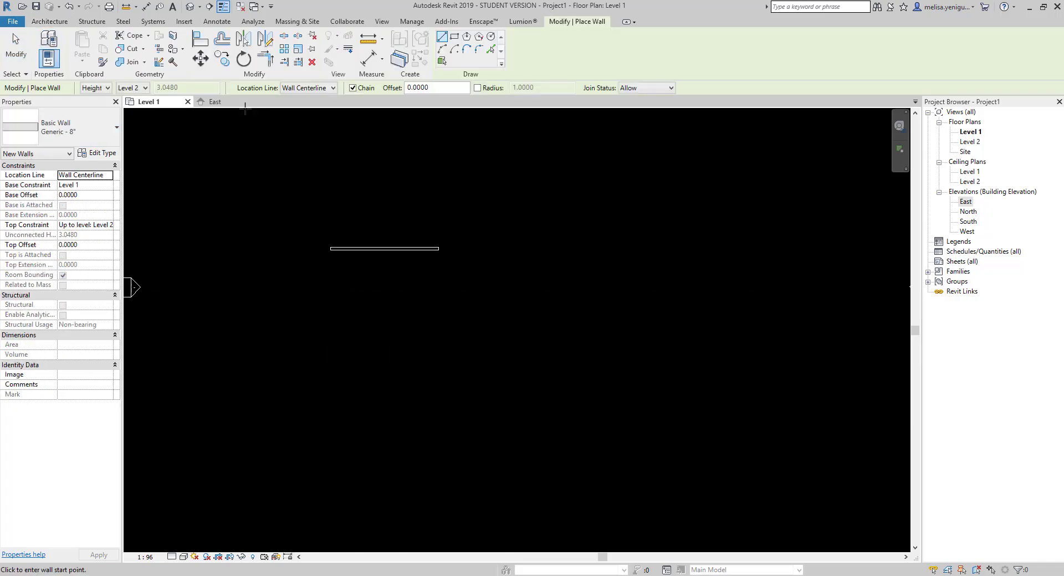
click(146, 88)
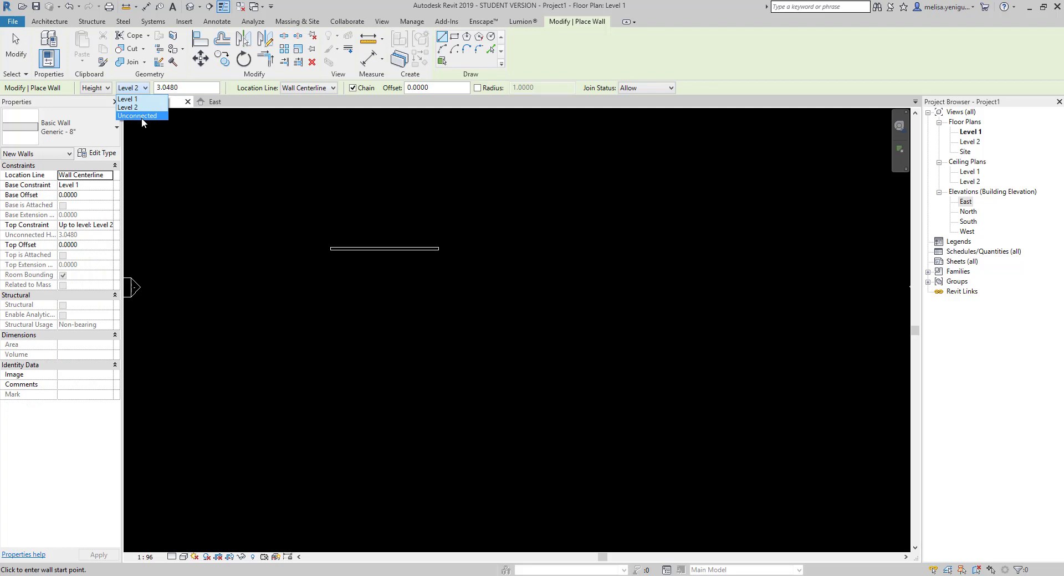
click(143, 116)
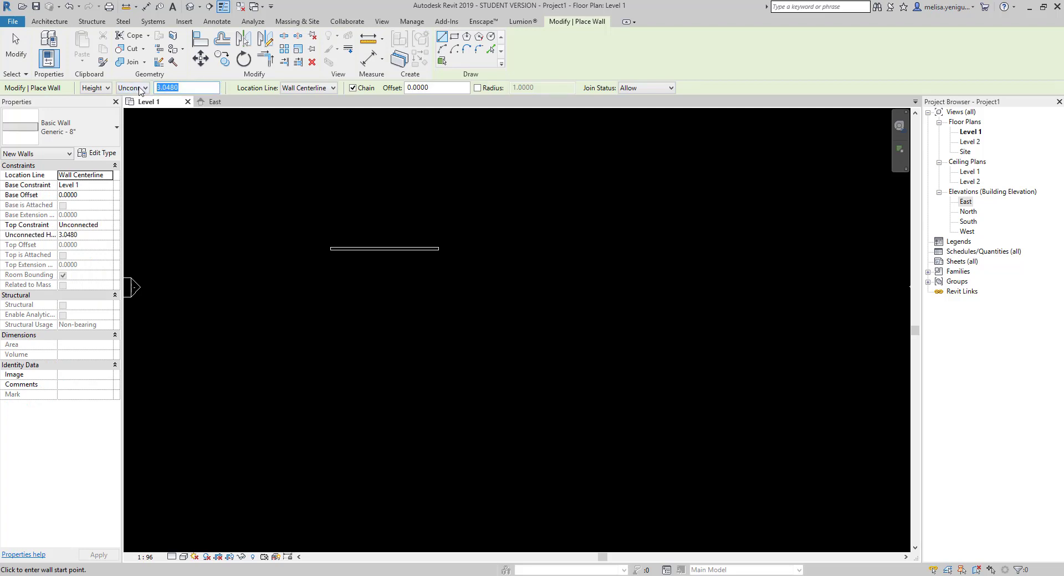
text(4)
key(Return)
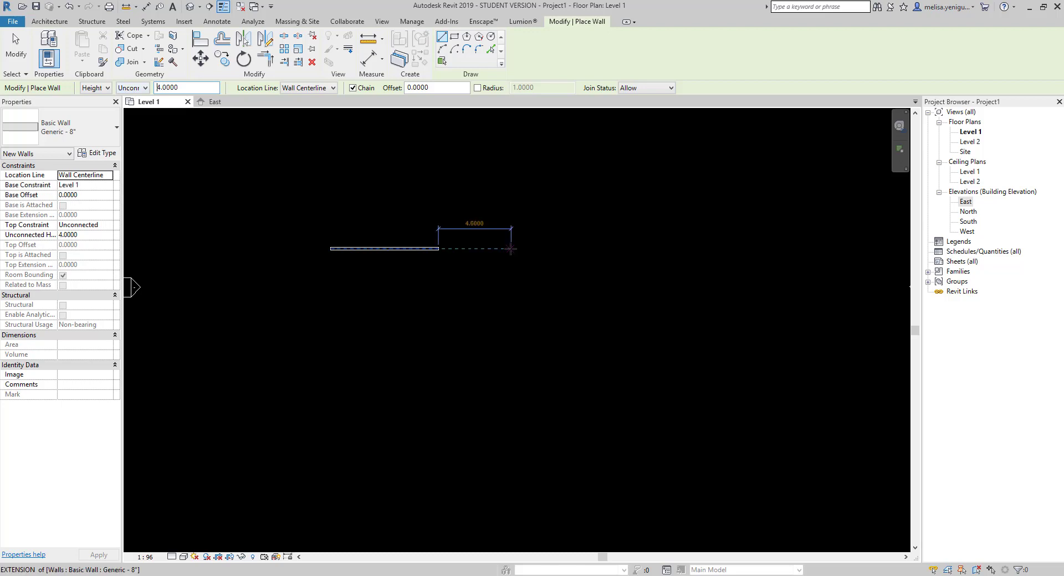
click(510, 248)
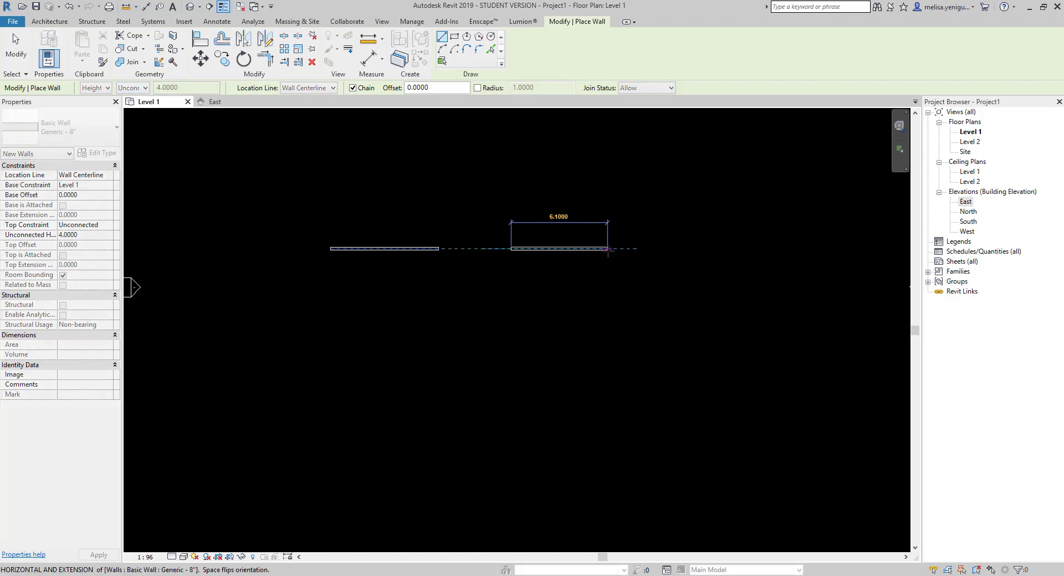
click(612, 248)
key(Escape)
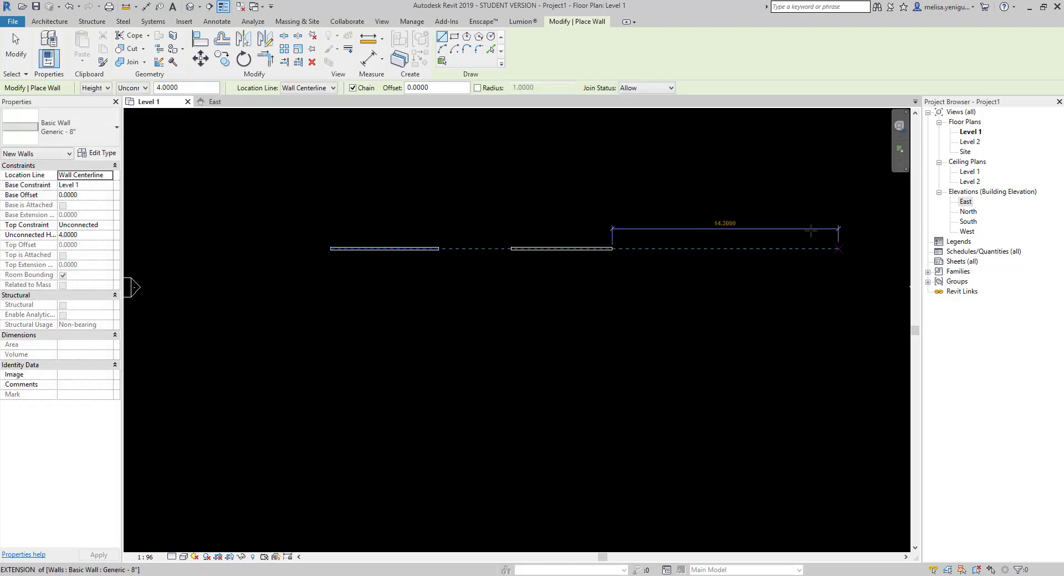
key(Escape)
Step: Select the unconnected wall in the East elevation and compare its top with Level 2
click(212, 102)
scroll(524, 300, up, 5)
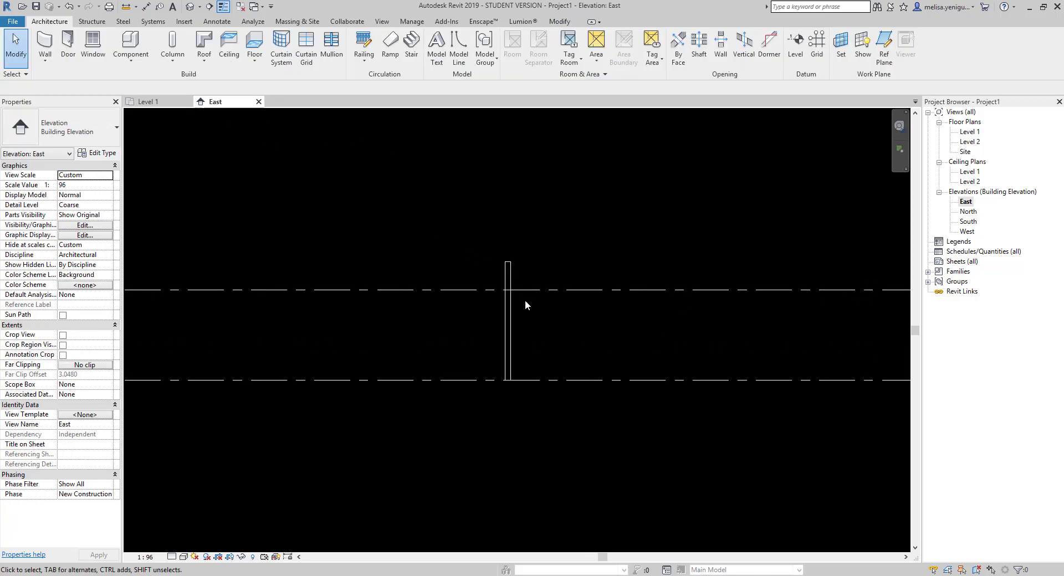
click(498, 245)
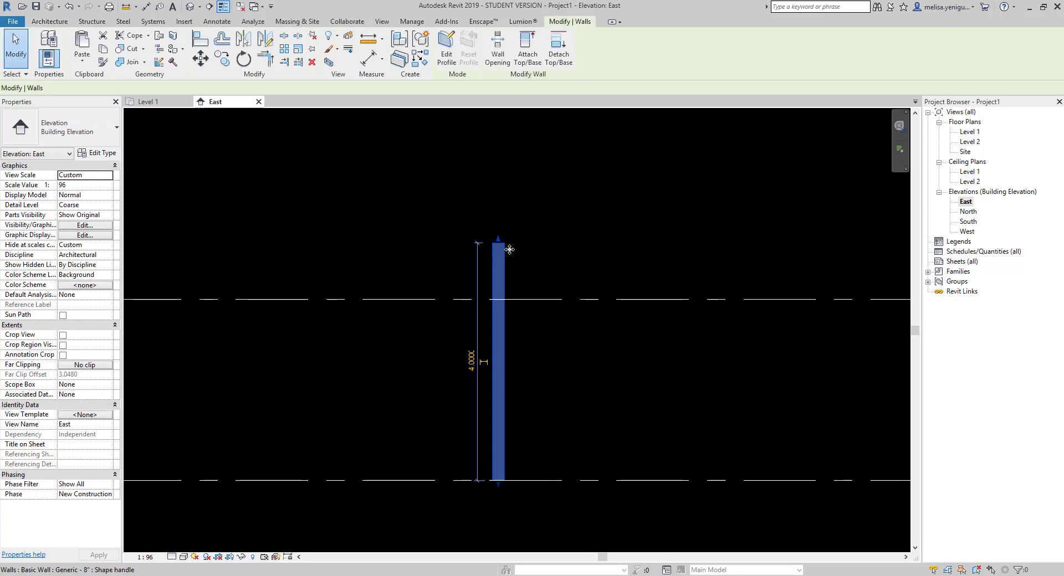
scroll(480, 308, down, 5)
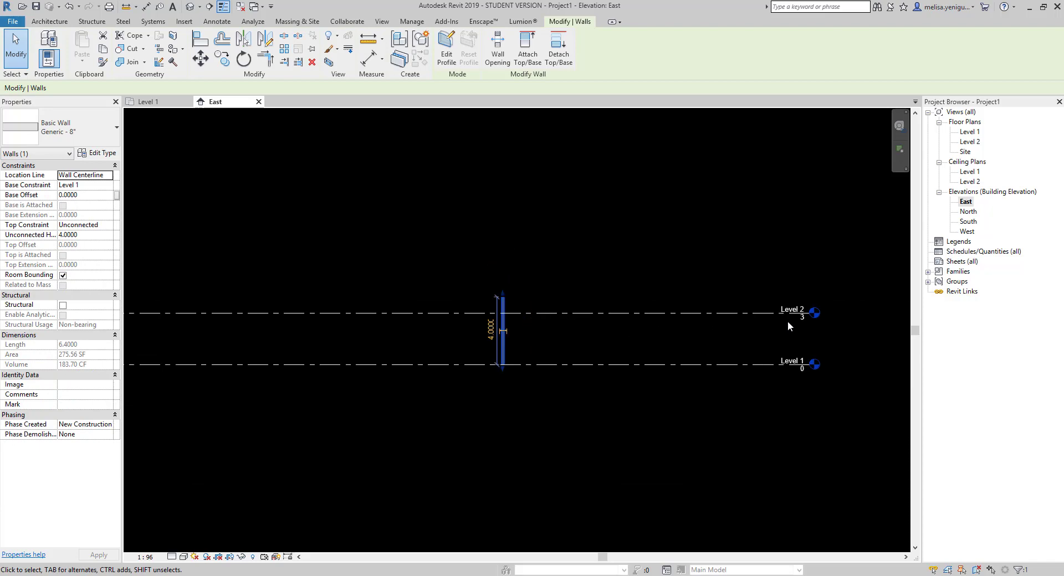
scroll(787, 321, up, 2)
scroll(341, 355, up, 2)
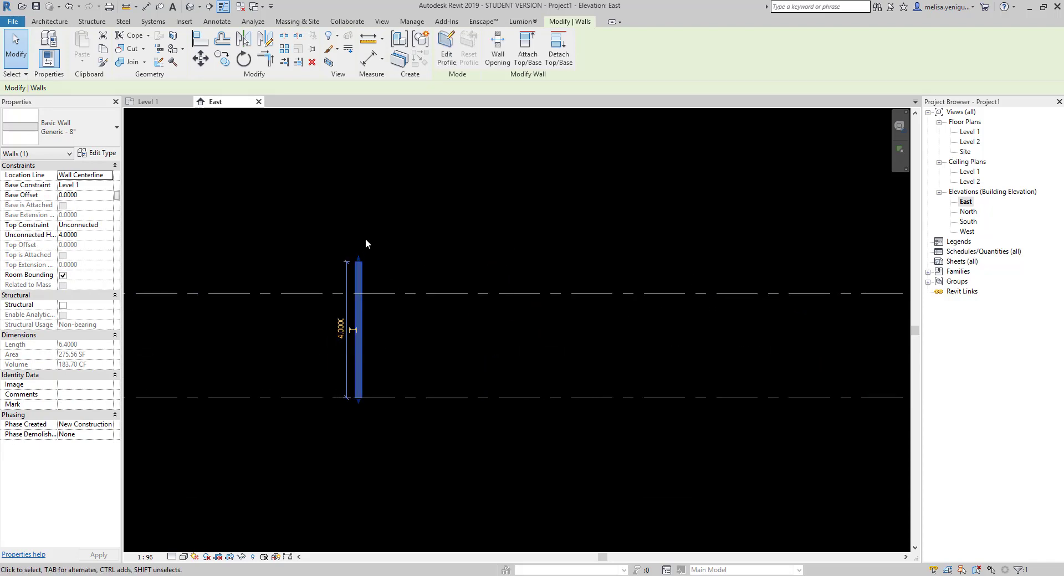
scroll(487, 363, down, 3)
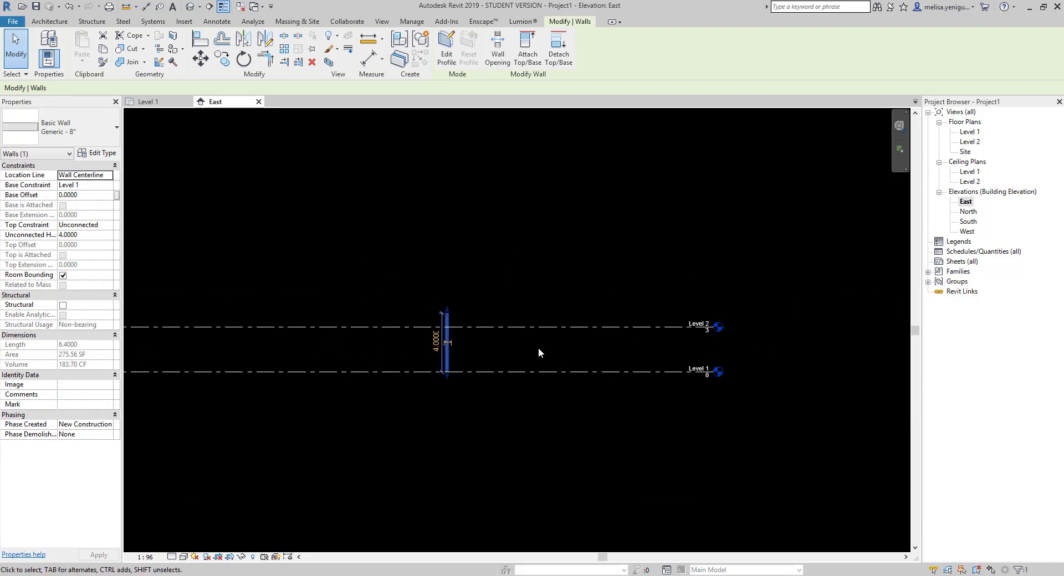
Step: In the Level 1 plan, draw a wall about 5.2 m long below the first one, up to Level 2, with the location line at Wall Centerline
click(149, 102)
click(532, 290)
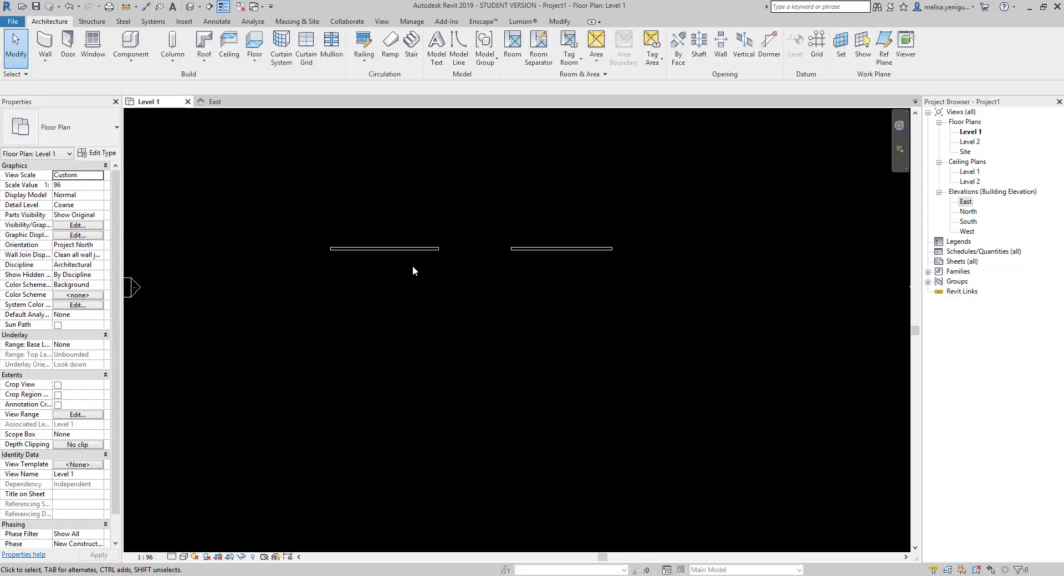
click(46, 46)
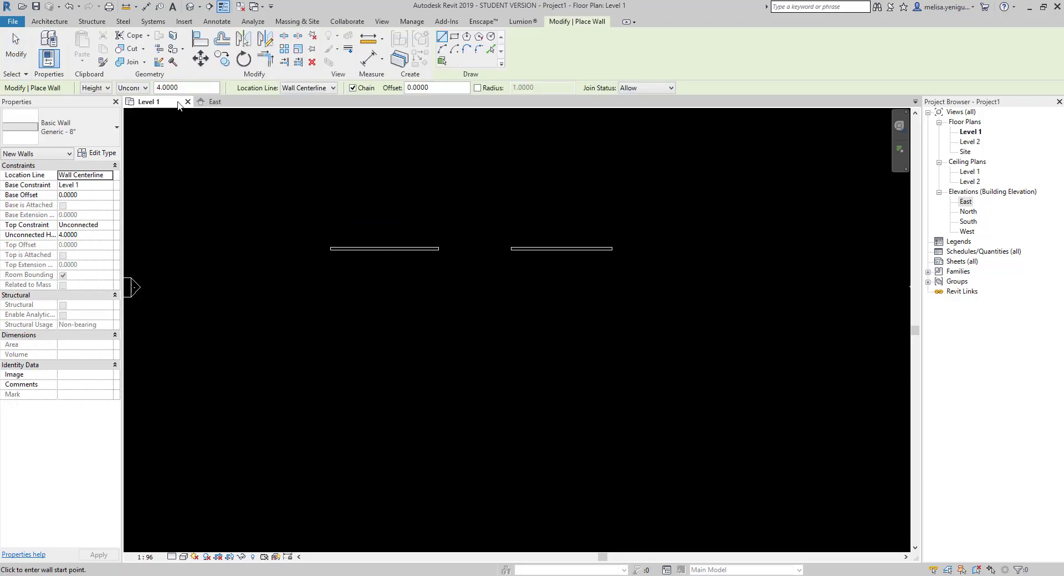
click(136, 110)
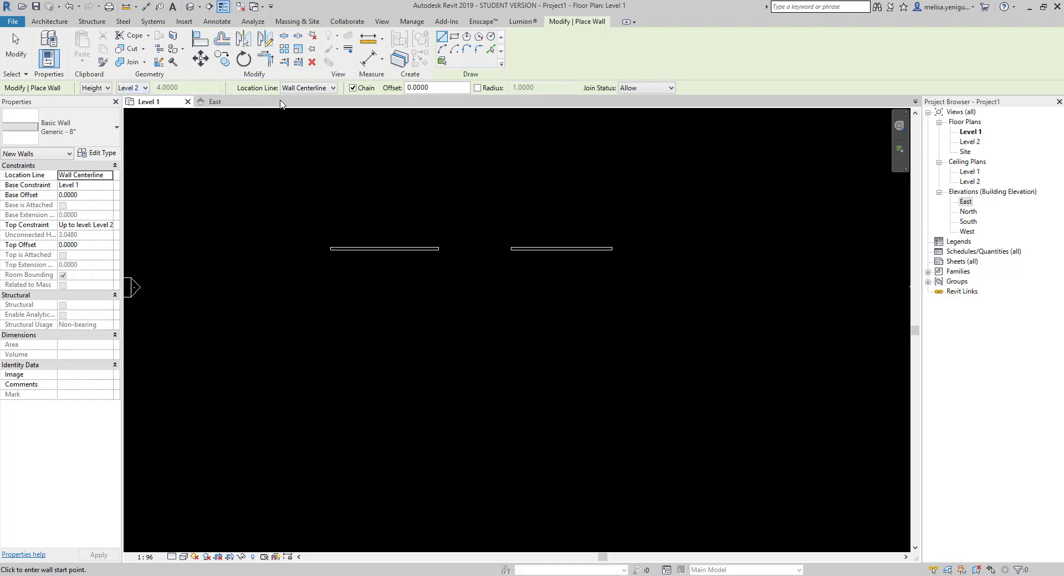
click(323, 89)
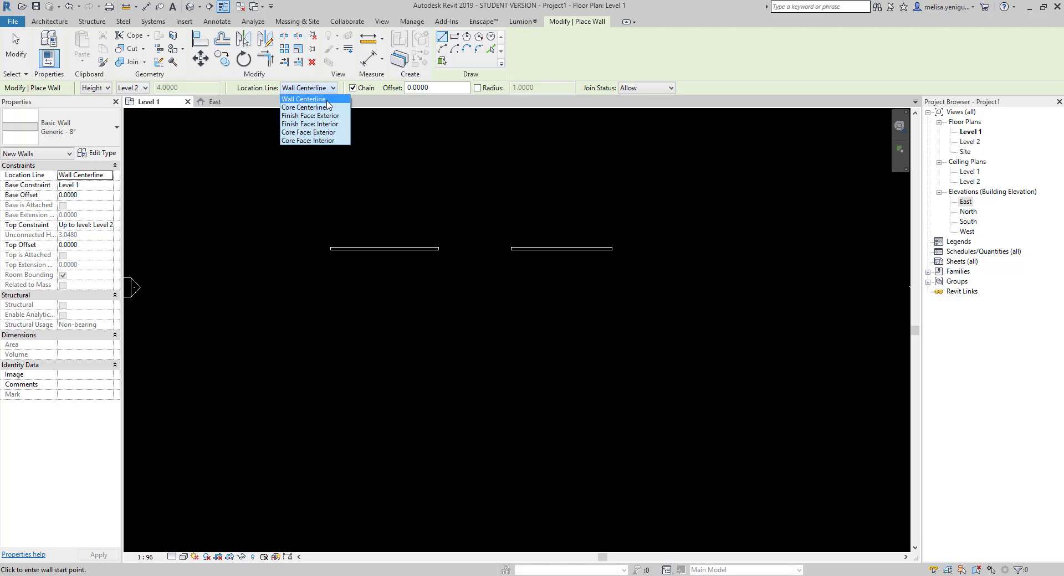
click(327, 99)
scroll(340, 271, up, 5)
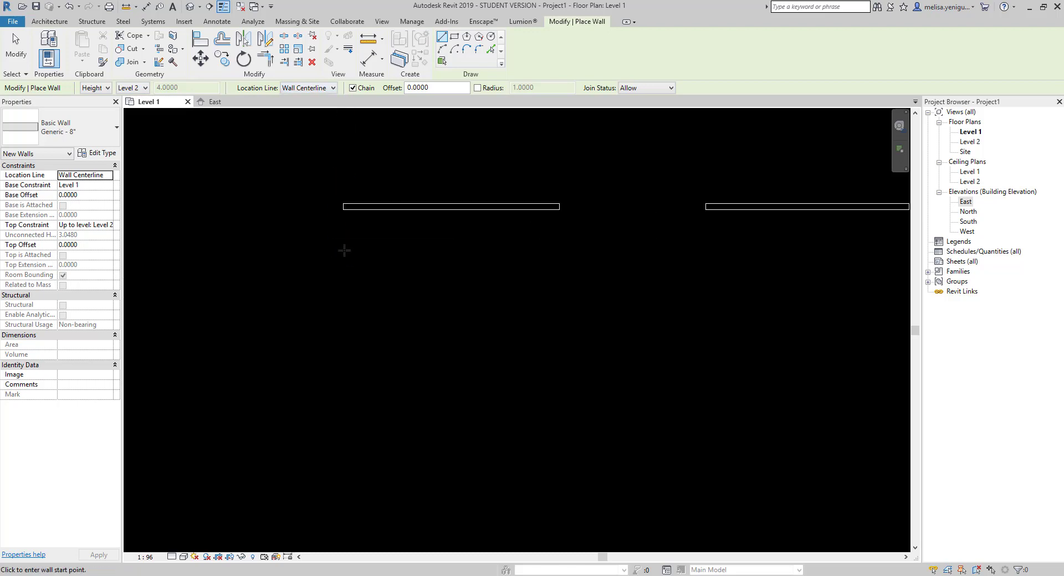
click(340, 272)
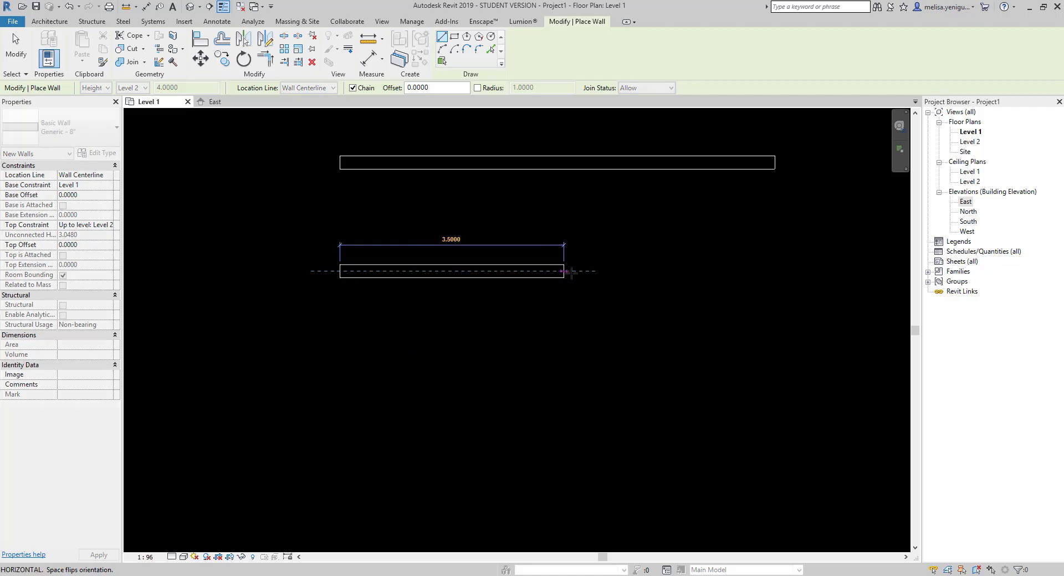
click(673, 271)
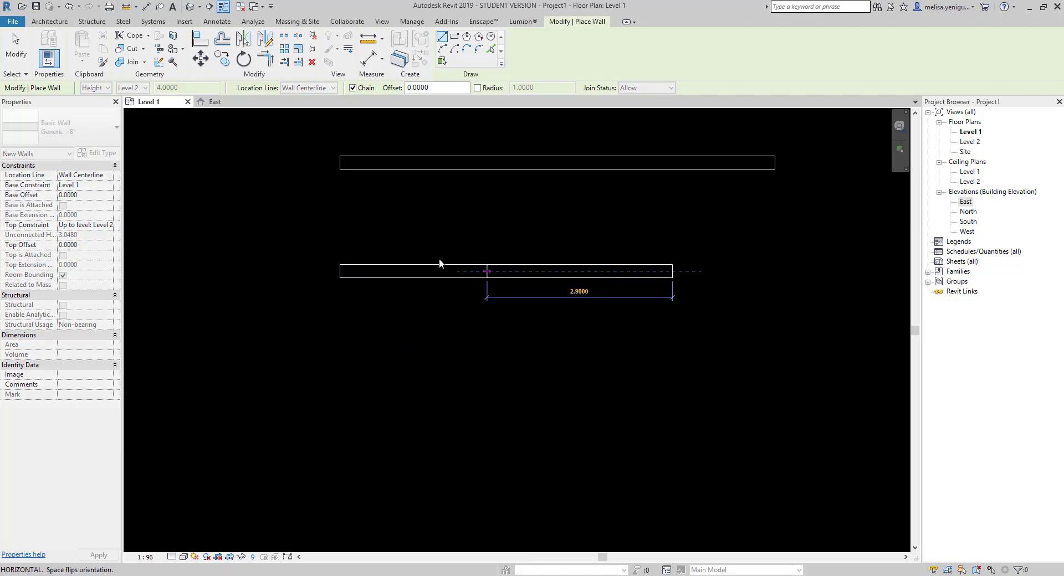
key(Escape)
Step: Draw a horizontal wall about 5.2 m long below the existing pair, with the location line at Core Centerline
click(319, 90)
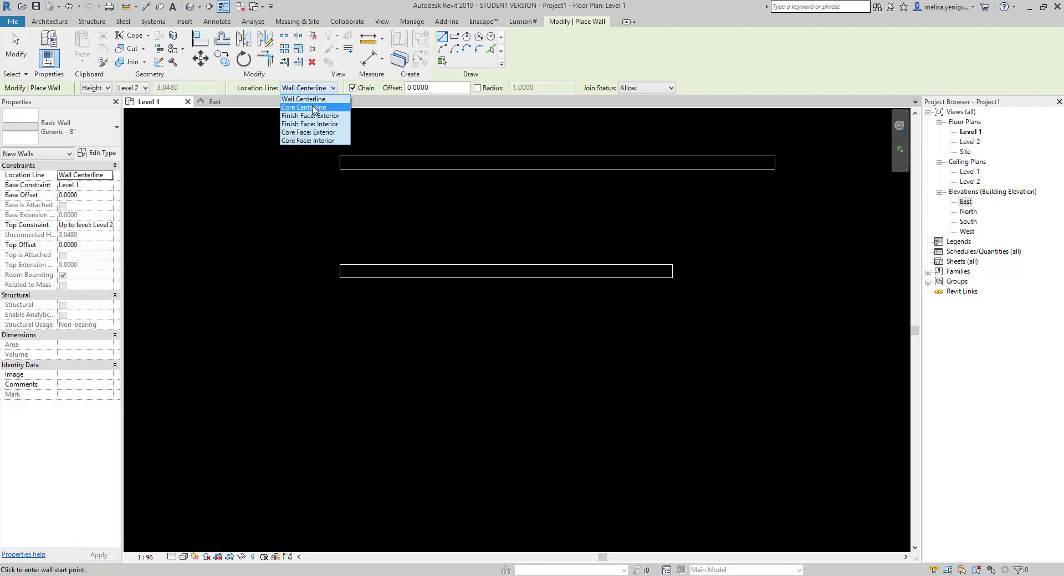
click(314, 108)
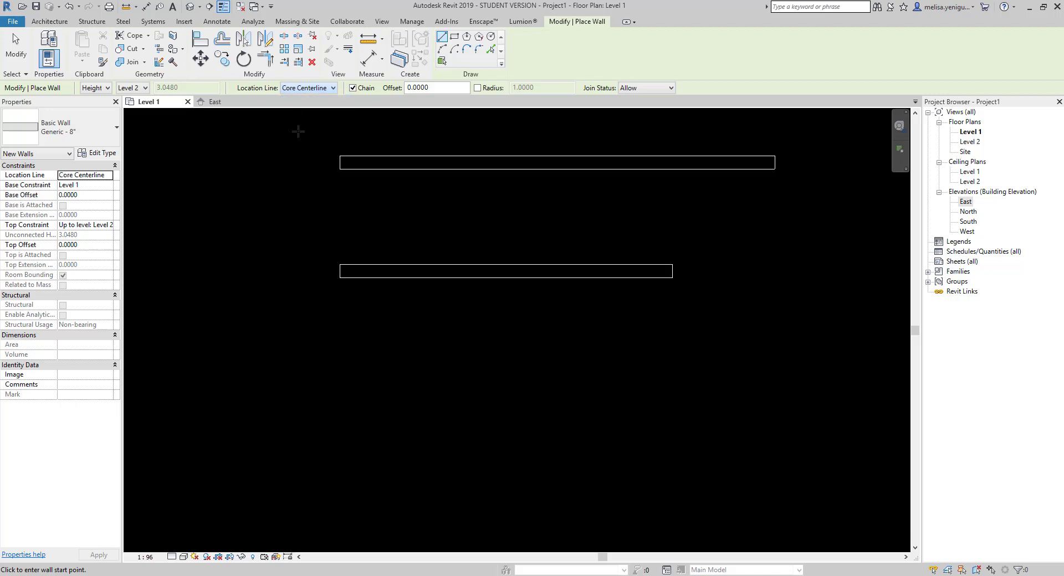
click(342, 309)
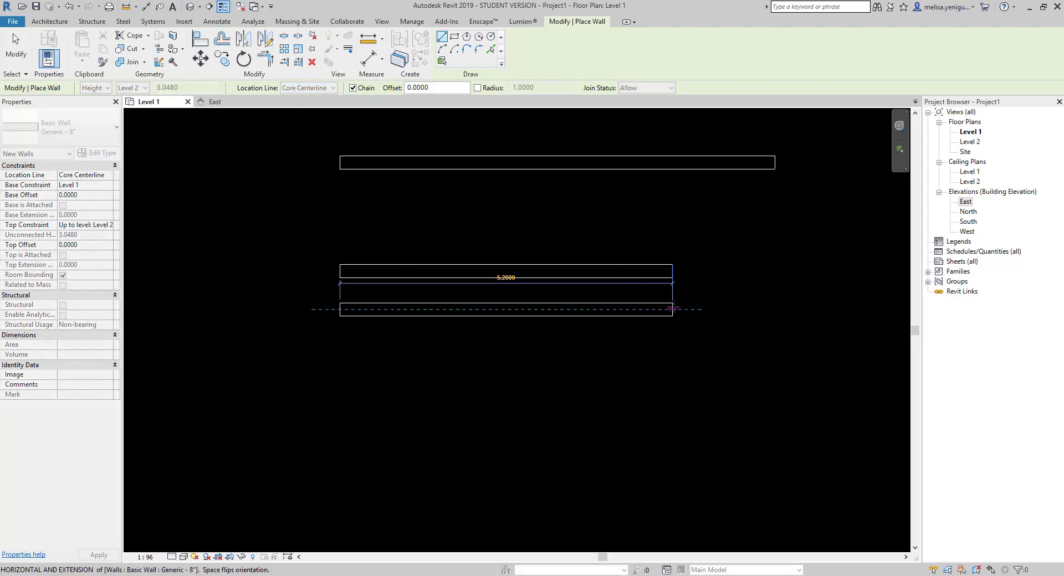
click(672, 309)
key(Escape)
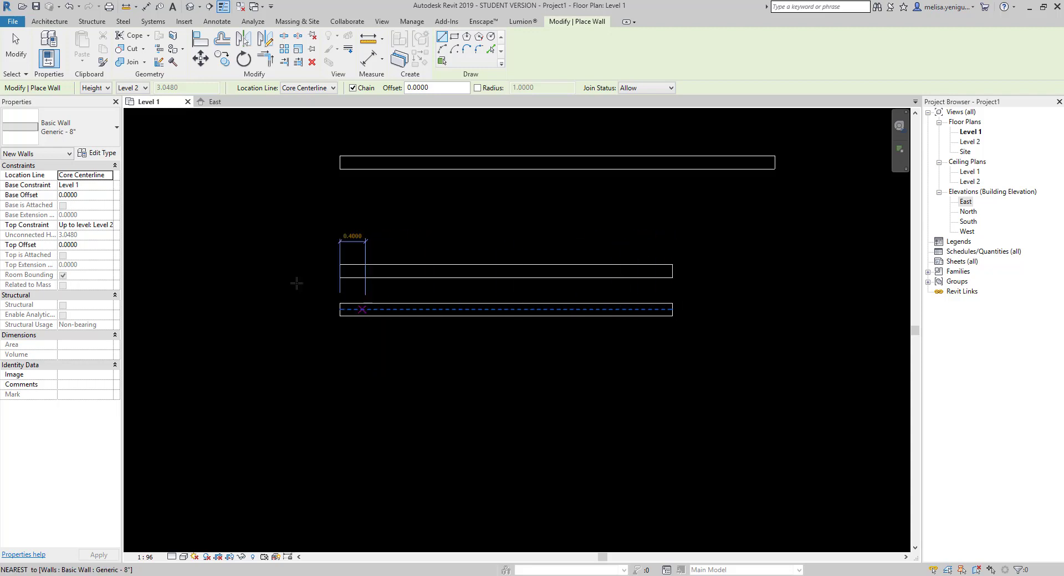
Step: With the location line at Finish Face: Exterior, draw a horizontal wall about 5.2 m long below the others and chain a perpendicular wall downward from its right end
click(314, 89)
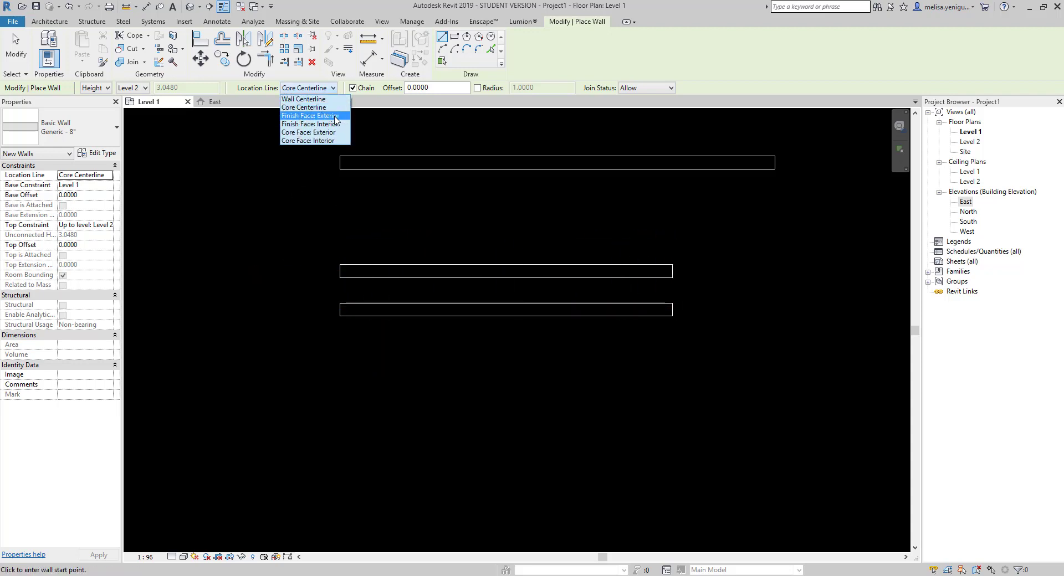
click(336, 117)
click(340, 368)
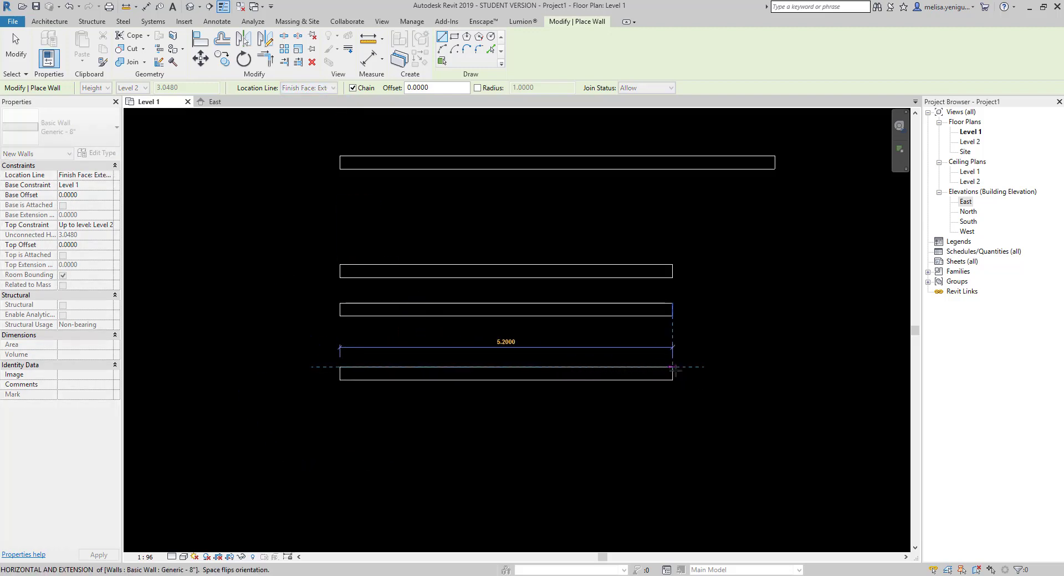
click(673, 367)
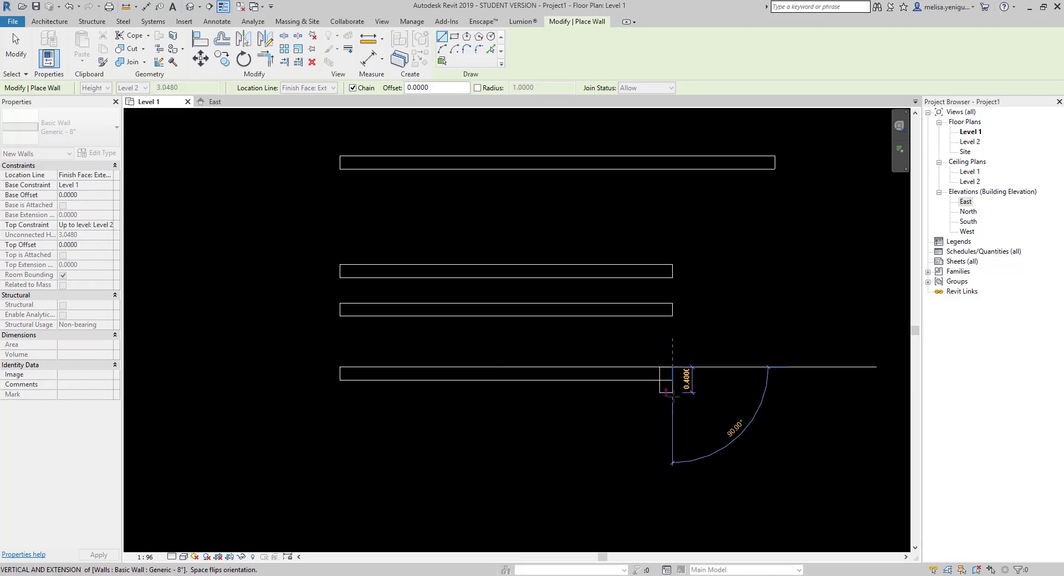
scroll(669, 395, down, 1)
middle_drag(665, 515, 676, 340)
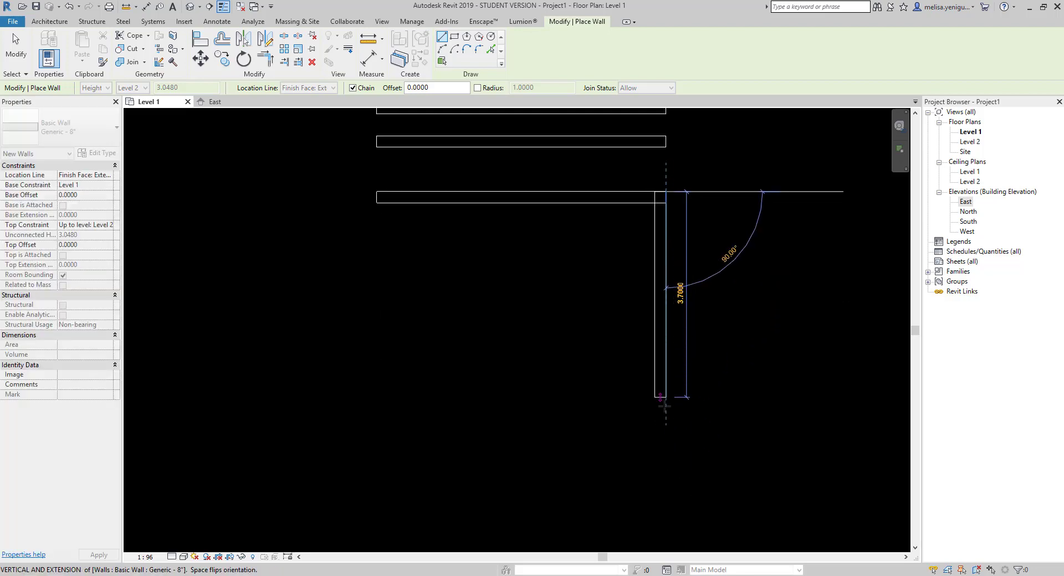
click(665, 413)
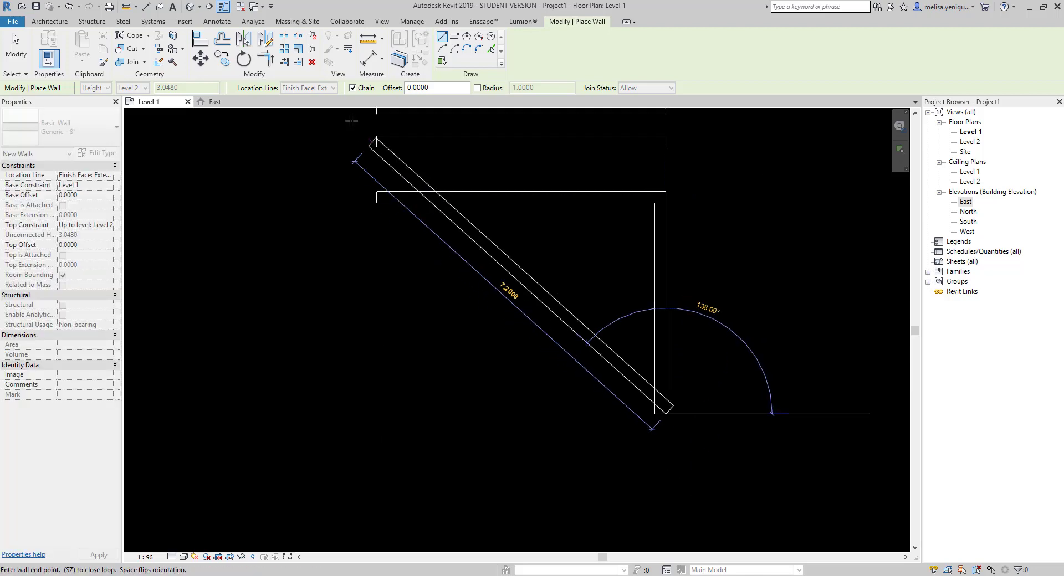
key(Escape)
Step: With the location line at Finish Face: Interior, continue from the vertical wall's lower end with a wall about 4.8 m to the right and another going up
click(320, 88)
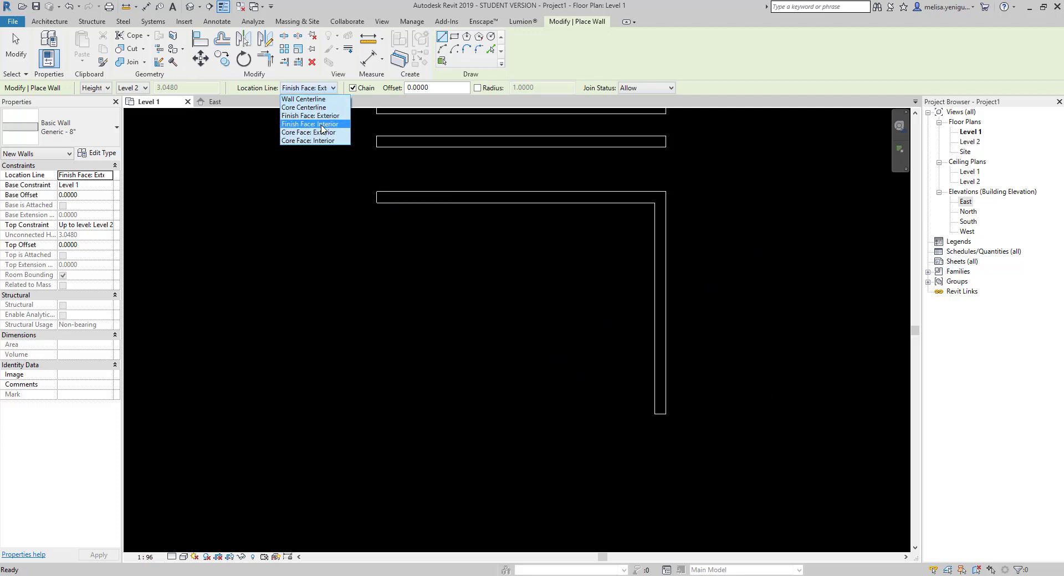
click(323, 125)
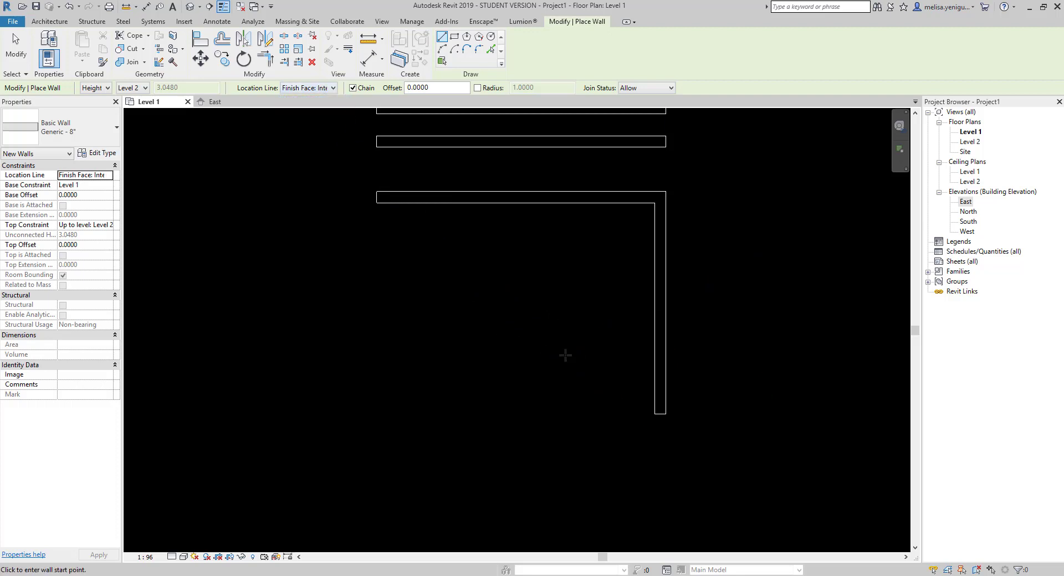
click(660, 414)
scroll(621, 413, up, 5)
key(Escape)
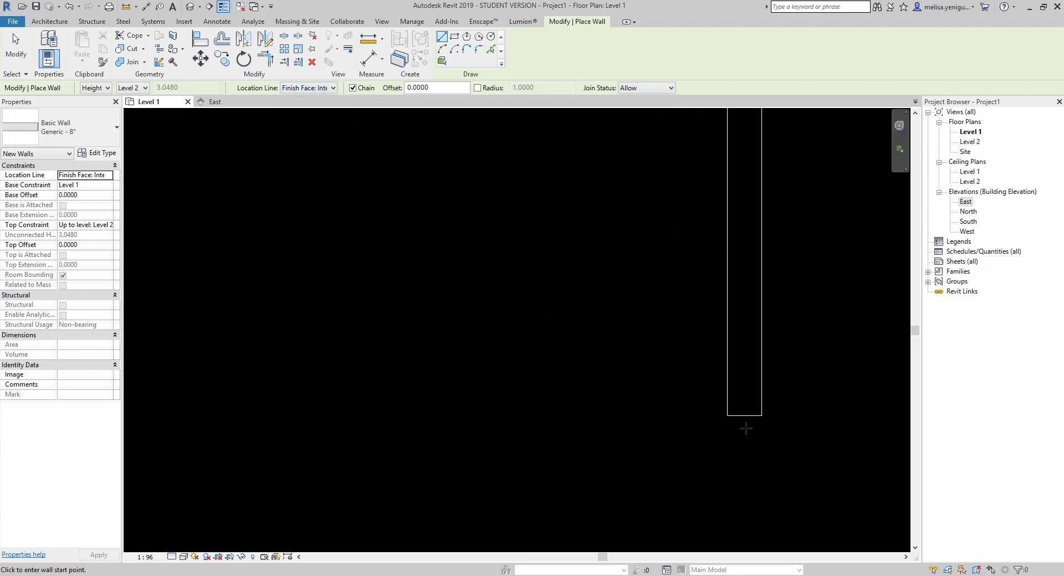
click(762, 416)
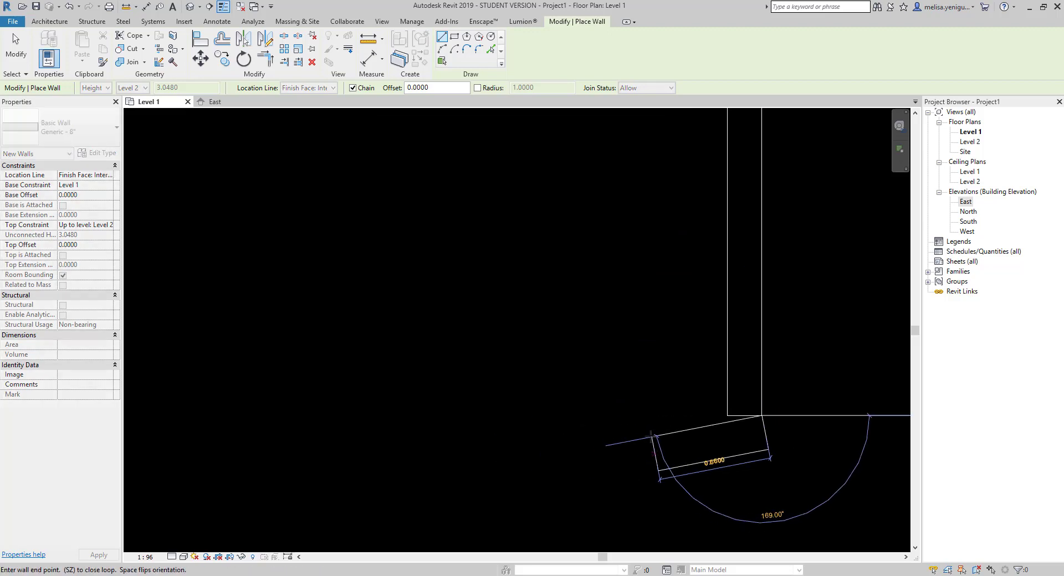
scroll(513, 416, down, 2)
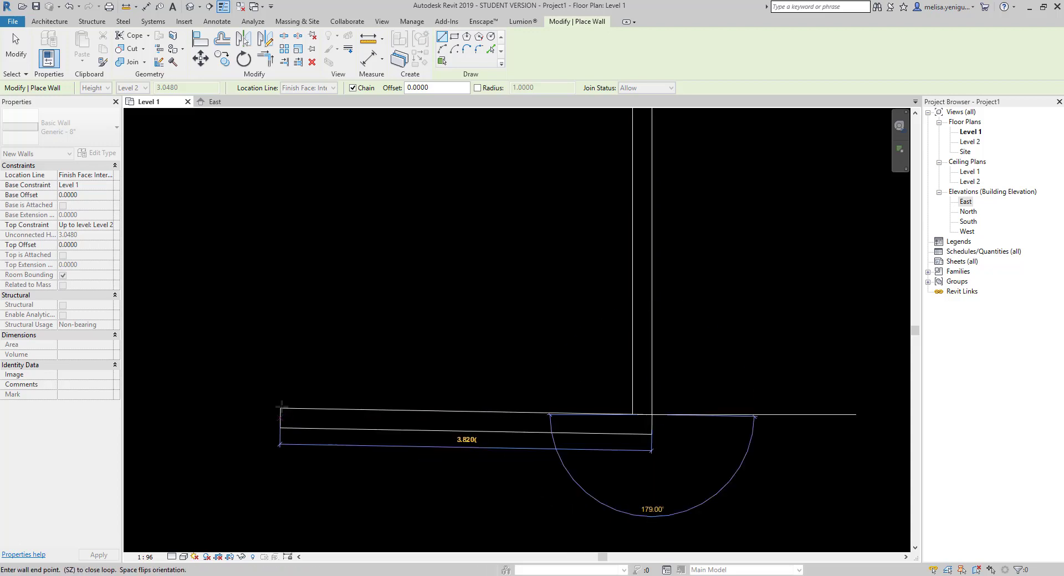
scroll(274, 409, down, 2)
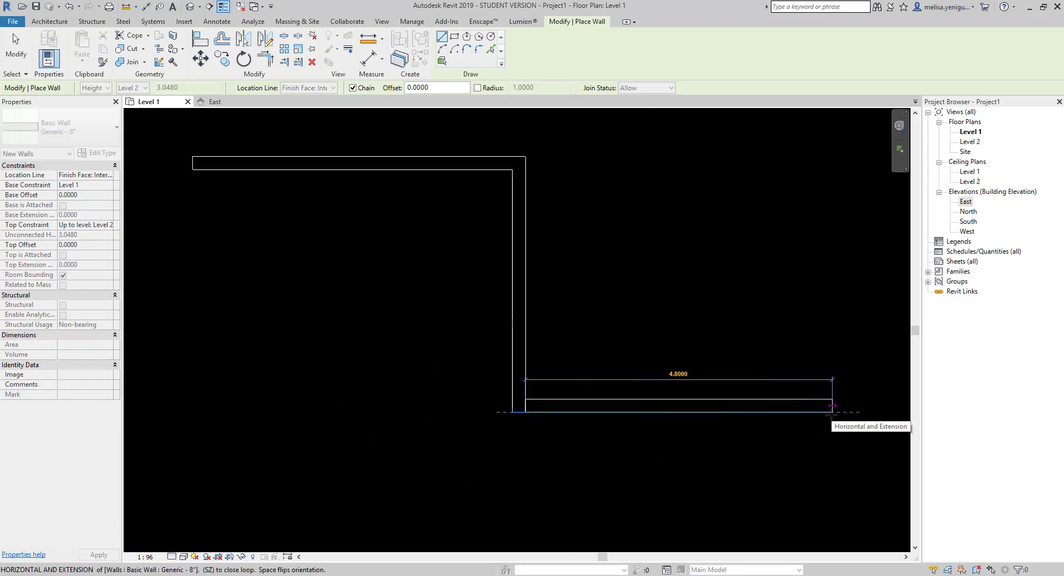
click(832, 413)
scroll(760, 430, down, 1)
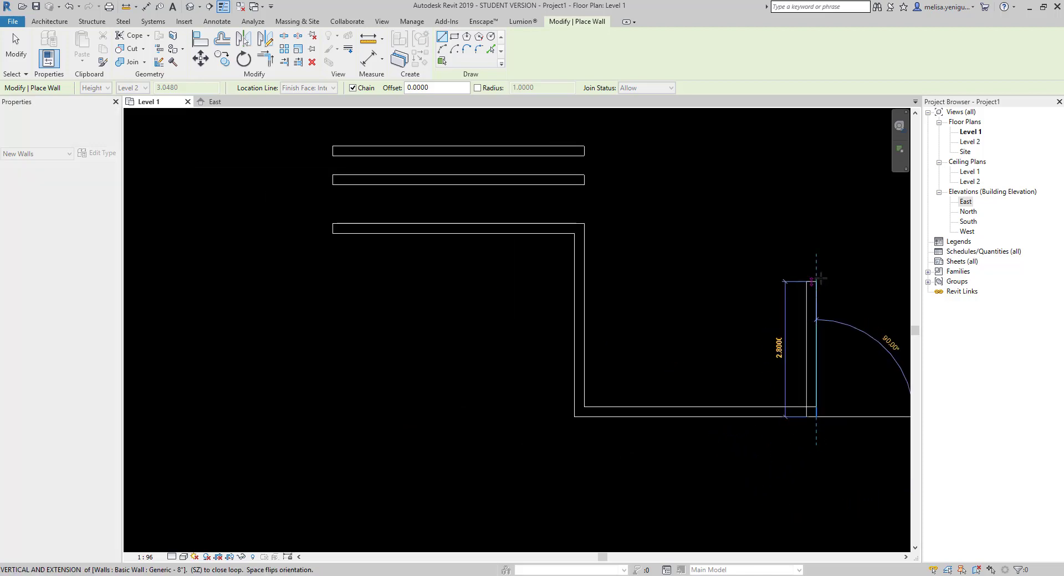
click(821, 227)
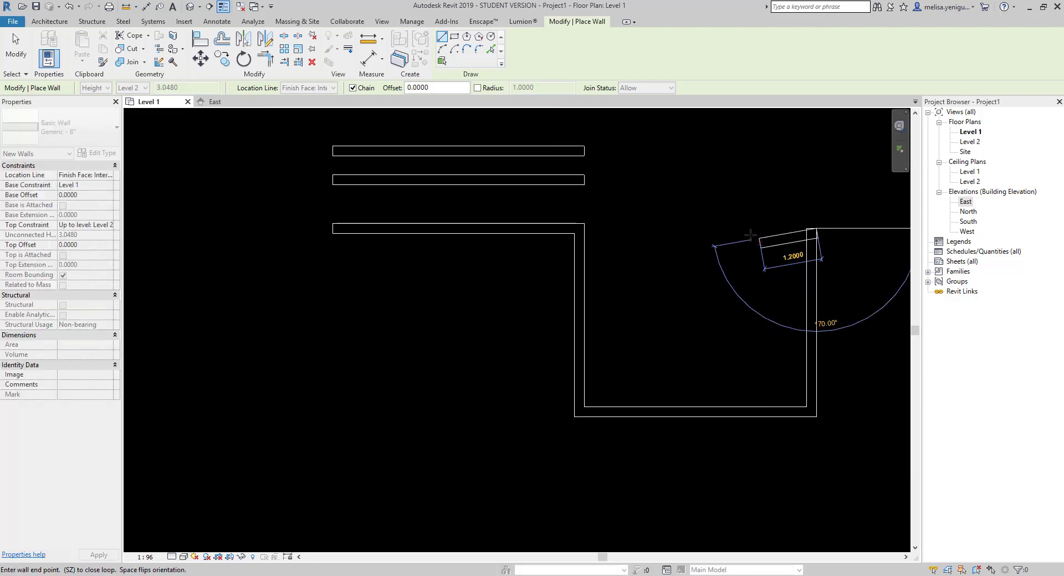
key(Escape)
Step: Below the Finish Face: Exterior wall, draw a 1 m horizontal wall with the location line at Wall Centerline
scroll(467, 300, down, 1)
middle_drag(468, 299, 532, 276)
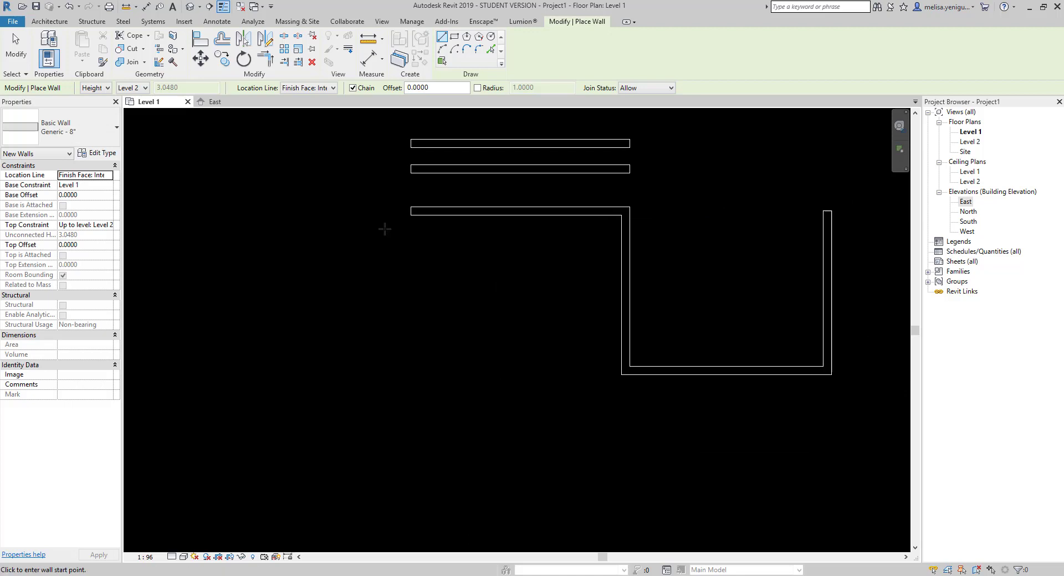
click(308, 88)
click(306, 104)
click(303, 89)
click(306, 98)
click(411, 287)
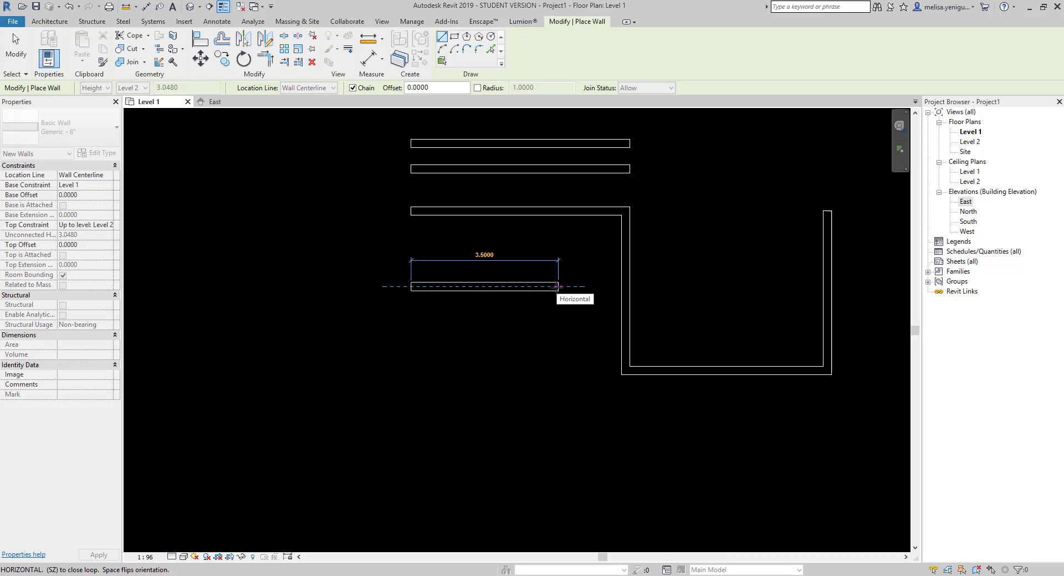
text(1)
key(Return)
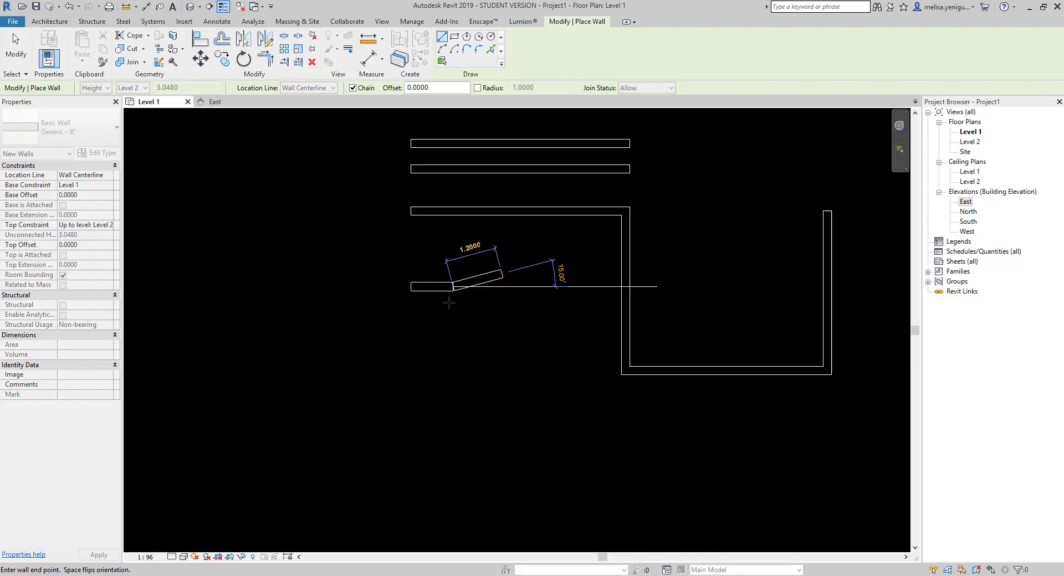
Step: Chain a 1 m perpendicular wall downward from the short wall's right end and finish the chain
scroll(456, 311, up, 4)
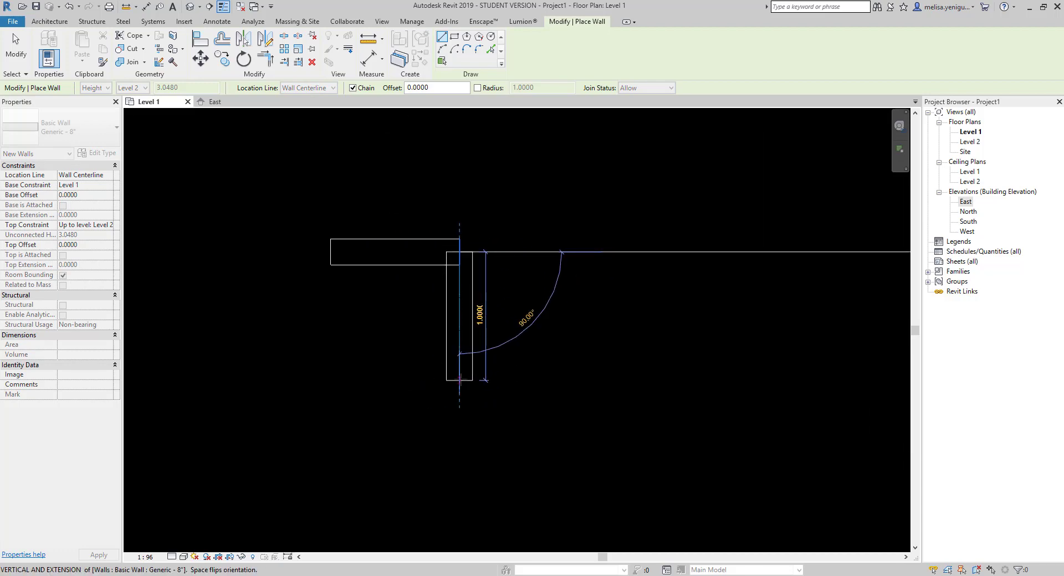
text(1)
key(Return)
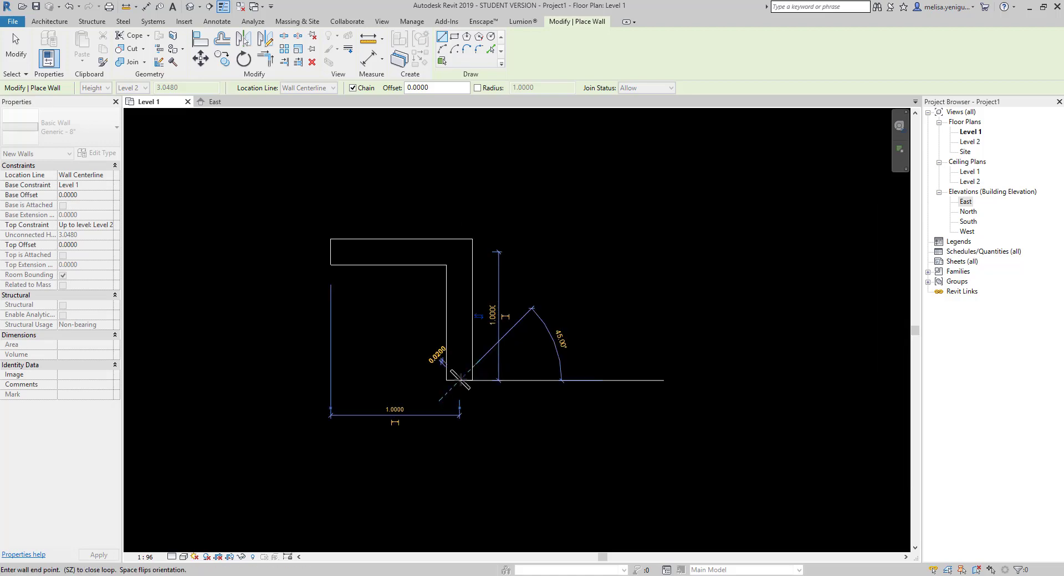
key(Escape)
key(Escape)
Step: Measure the short horizontal wall's outer face and compare it with the wall's centerline length and wall type
click(425, 247)
scroll(369, 230, up, 2)
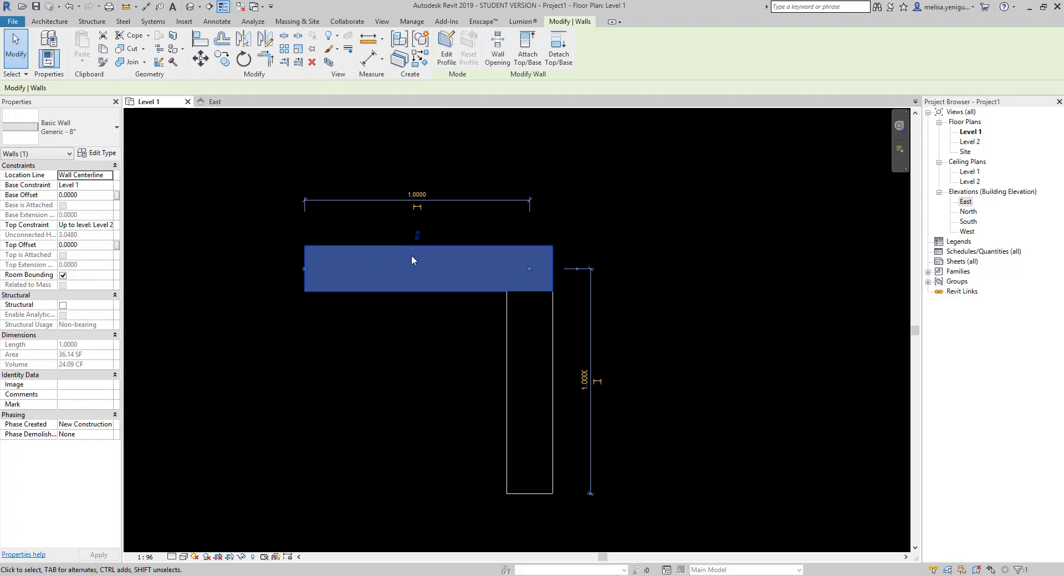
key(Escape)
key(m)
key(e)
click(304, 245)
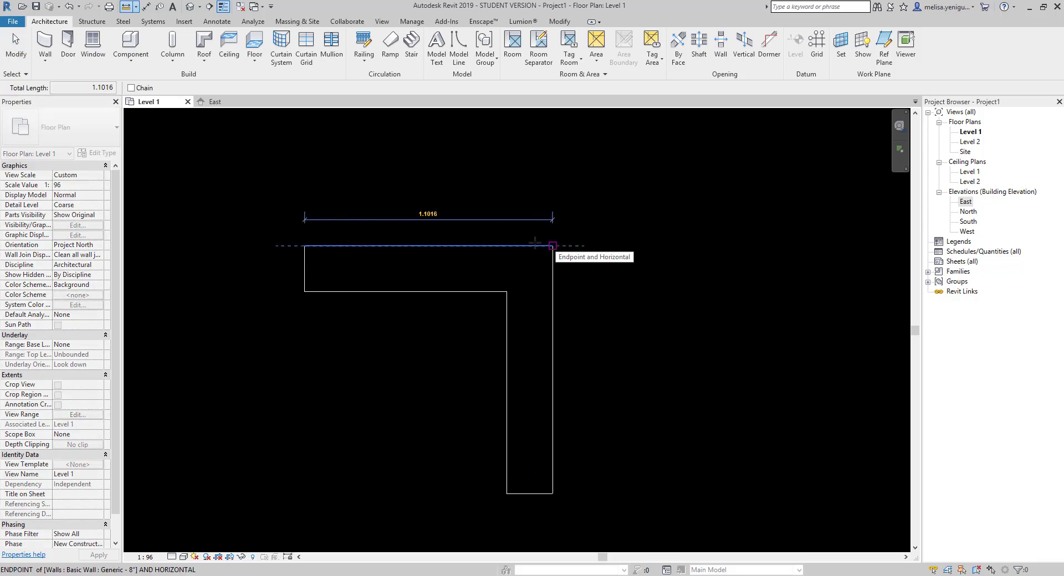
key(Escape)
key(Escape)
click(458, 244)
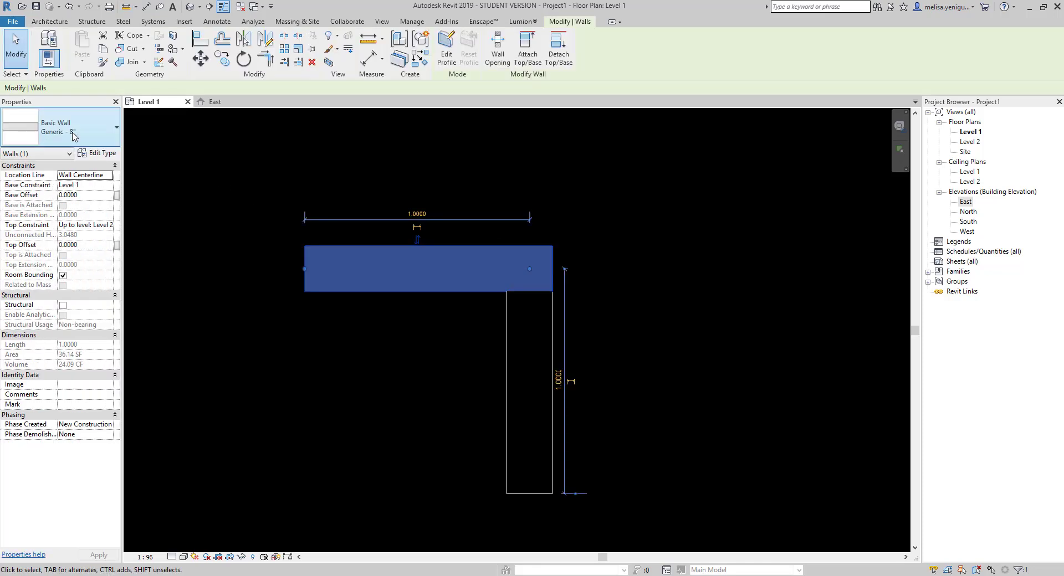
click(541, 235)
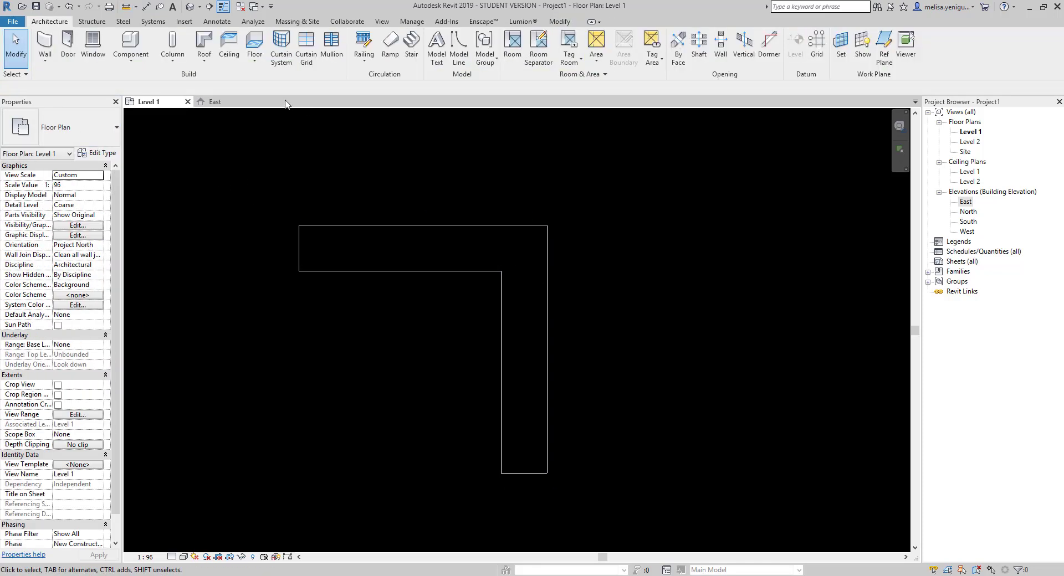
Step: From the short vertical wall's lower-left corner, draw a 1 m wall to the right with the location line at Finish Face: Interior
click(44, 43)
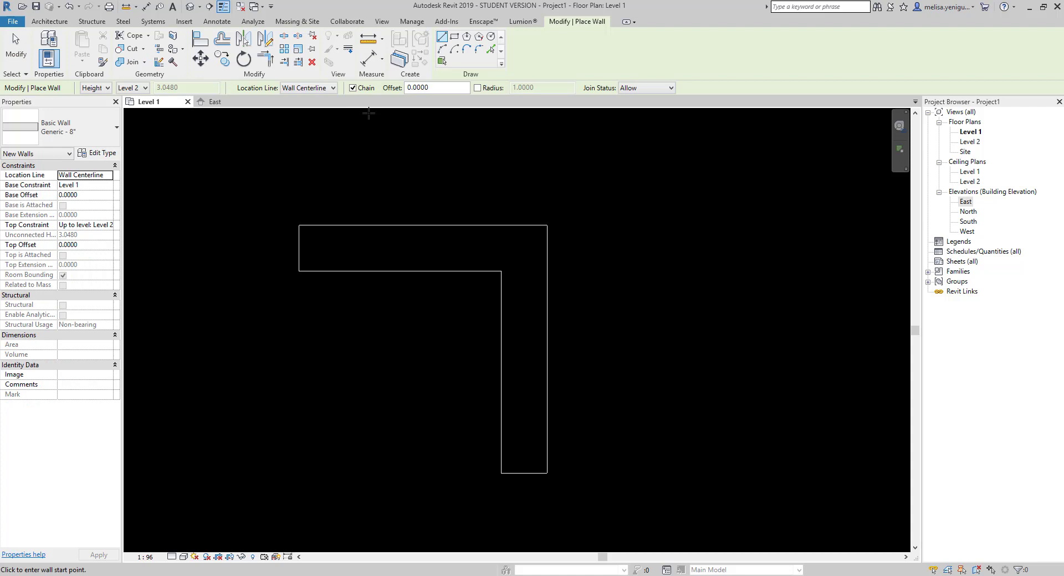
click(318, 89)
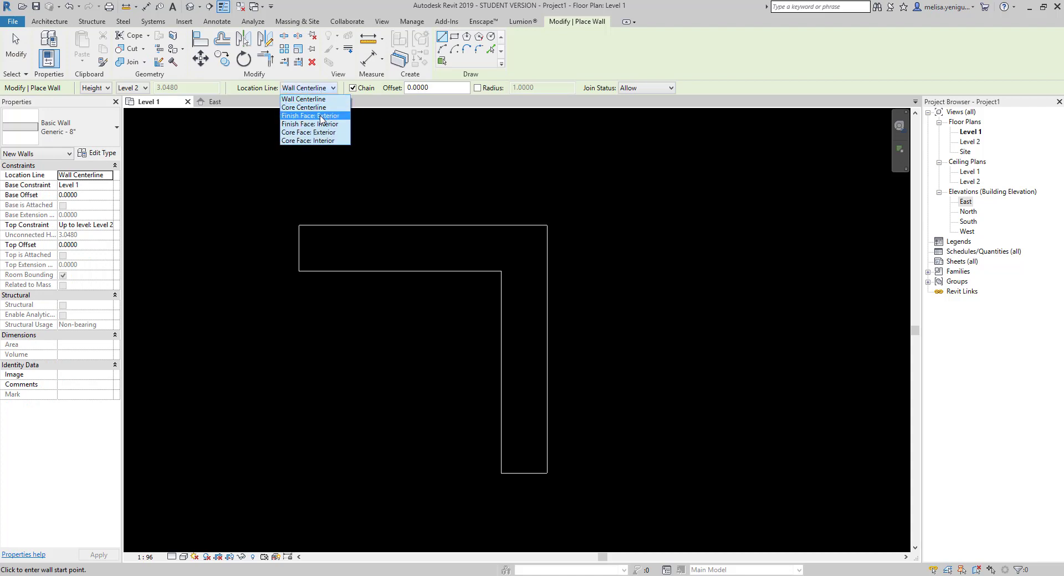
click(321, 116)
scroll(482, 249, down, 5)
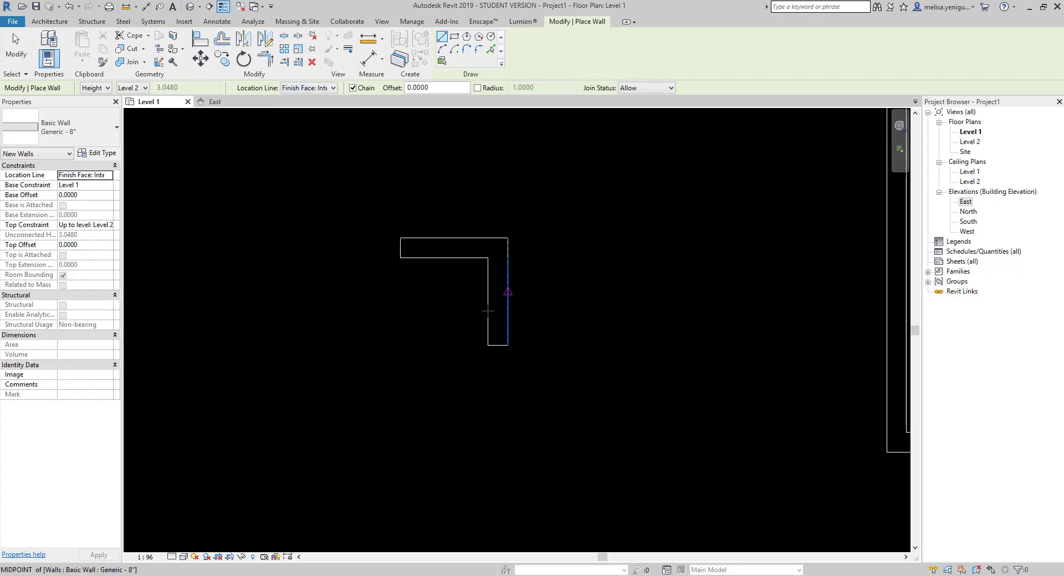
scroll(492, 330, up, 3)
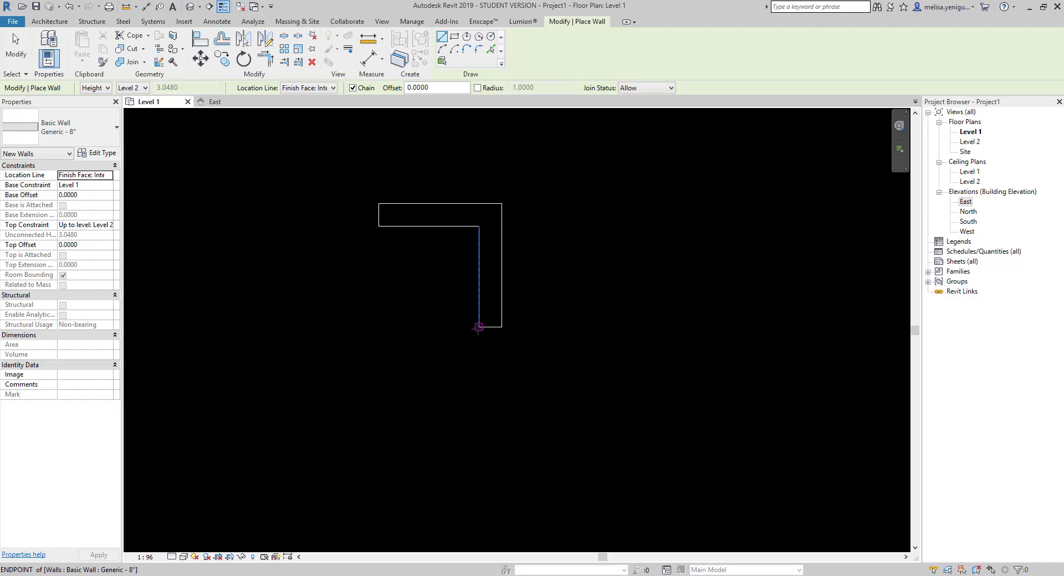
click(480, 327)
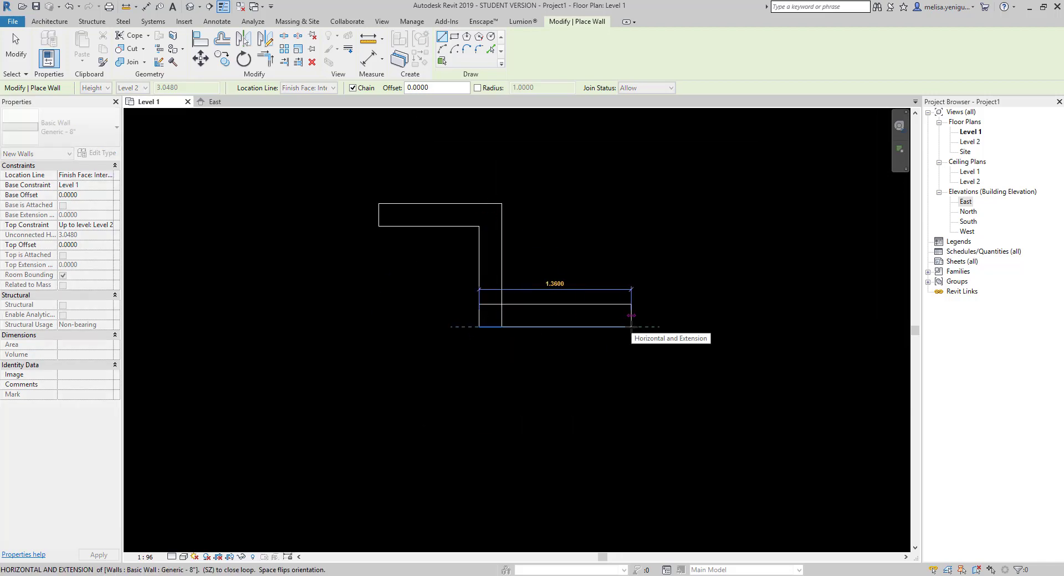
text(1)
key(Return)
key(Escape)
key(Escape)
Step: Measure the lower face of the new Finish Face: Interior wall from end to end
scroll(577, 326, up, 3)
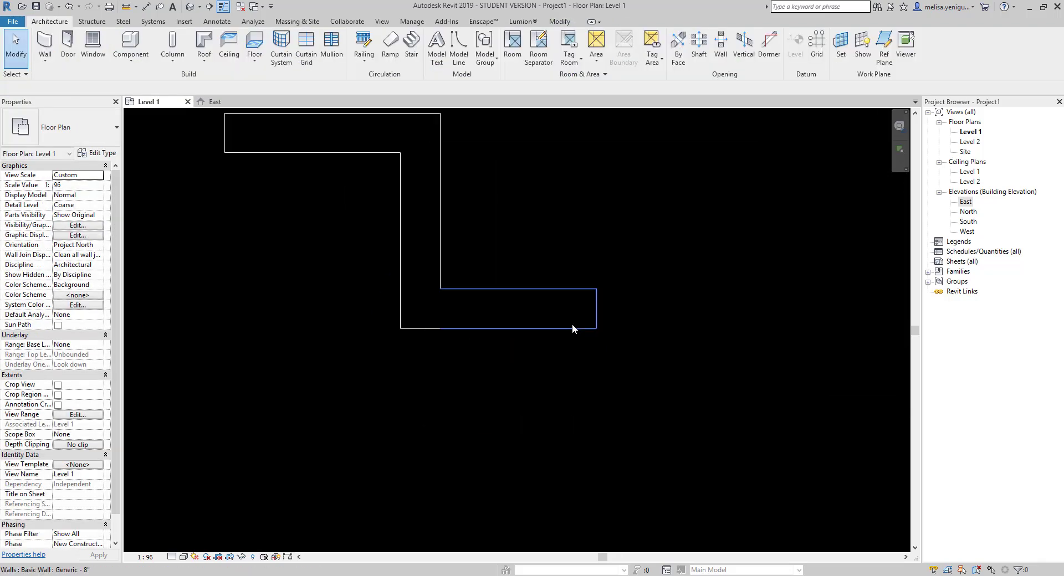
scroll(573, 328, up, 1)
key(Escape)
key(m)
key(e)
click(596, 329)
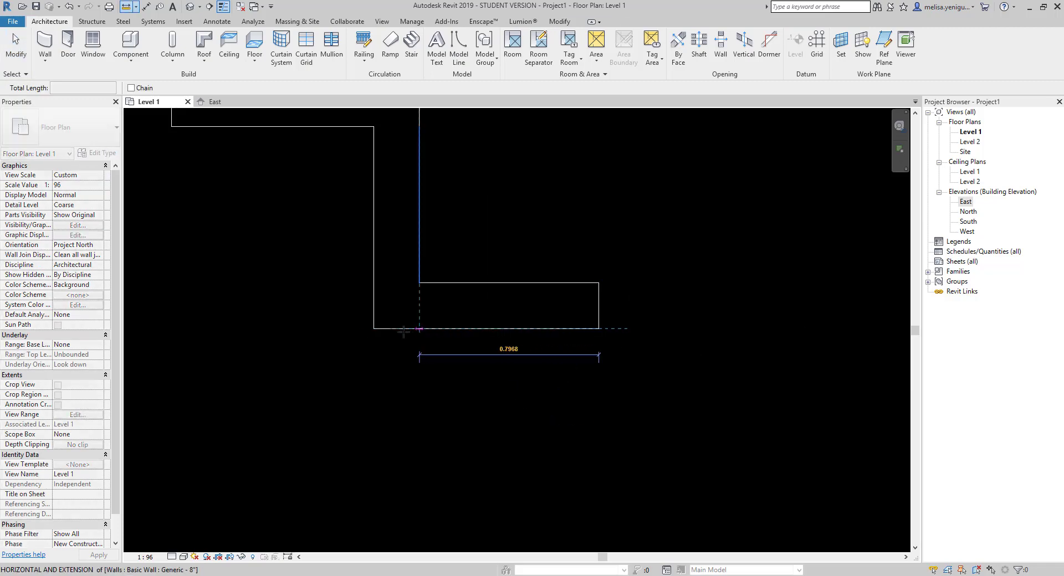
click(374, 328)
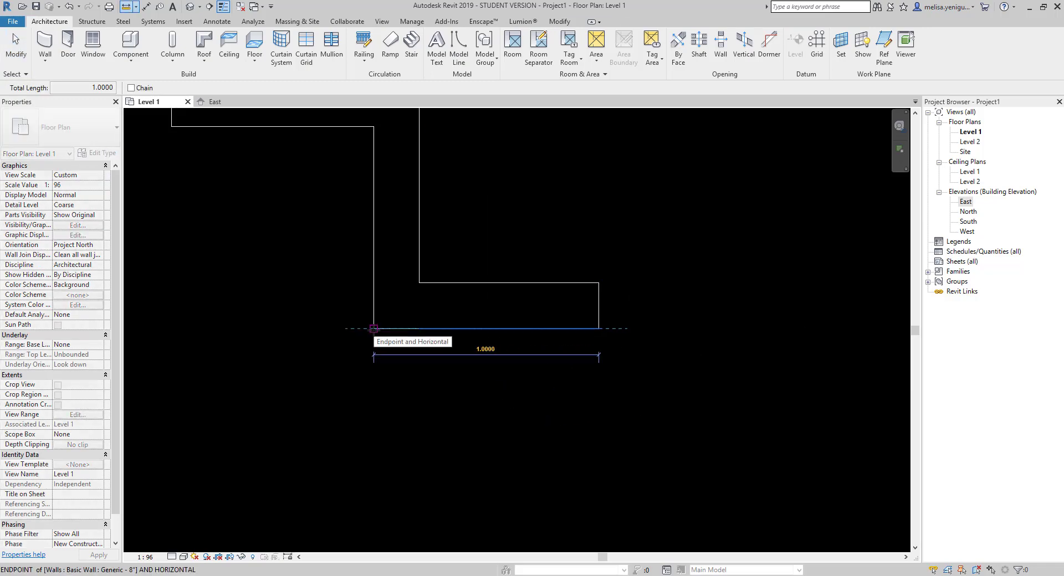
scroll(432, 344, down, 4)
key(Escape)
key(Escape)
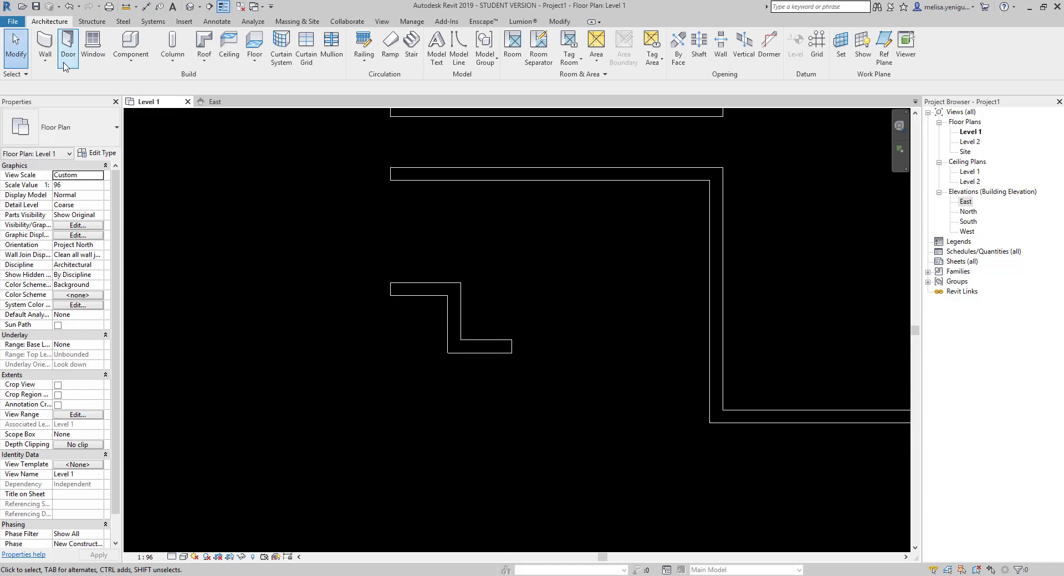
Step: Draw two chained walls below the short stepped walls: a horizontal one, and a vertical one down from its right end
click(45, 42)
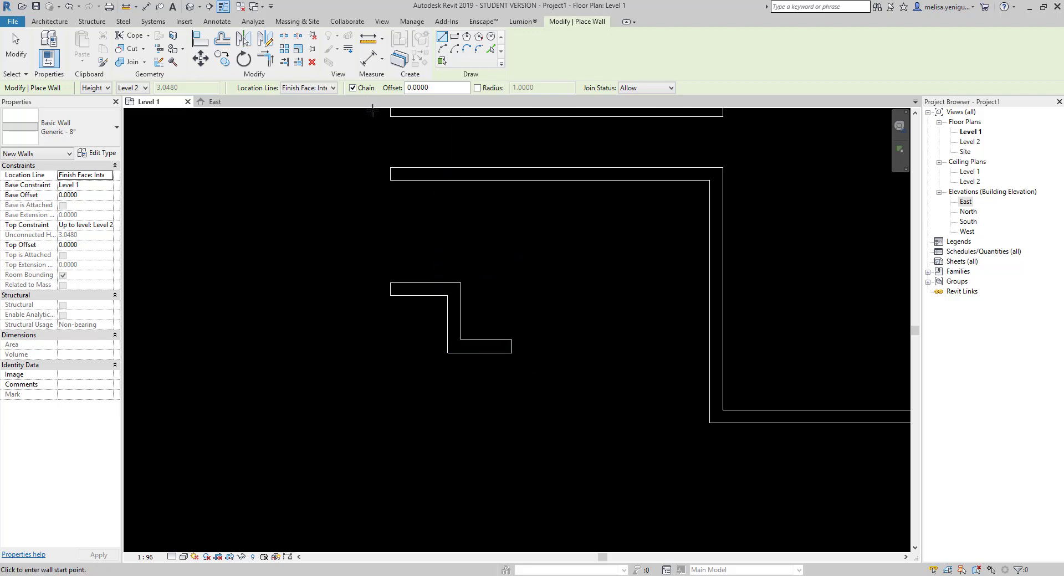
scroll(437, 247, down, 2)
click(403, 343)
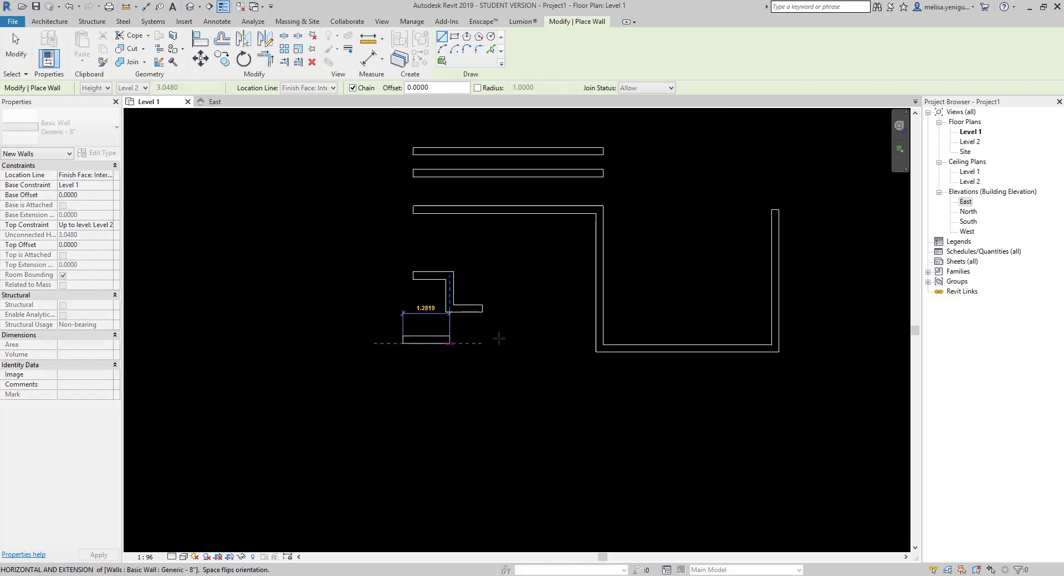
click(512, 344)
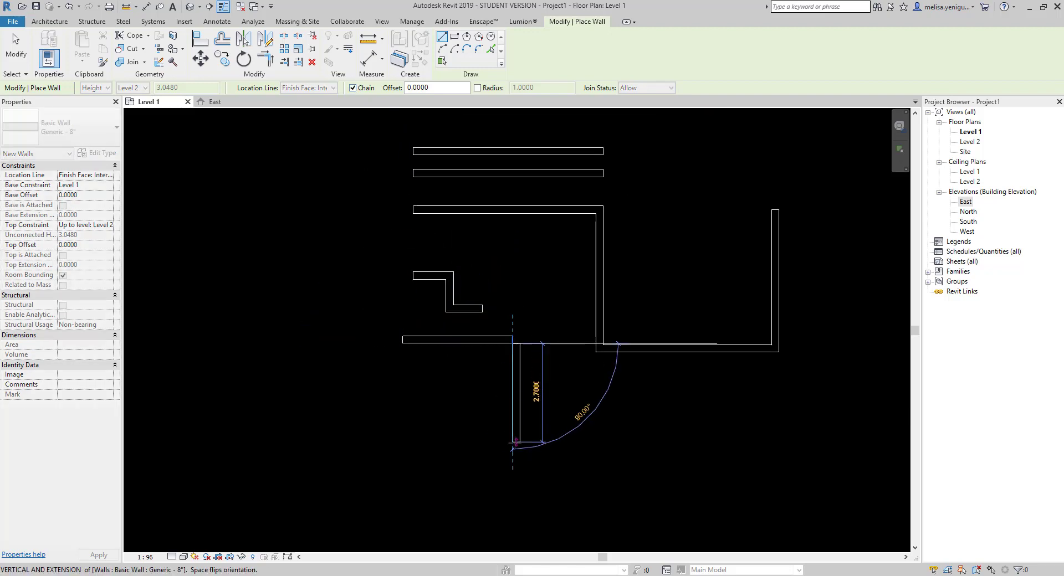
click(513, 453)
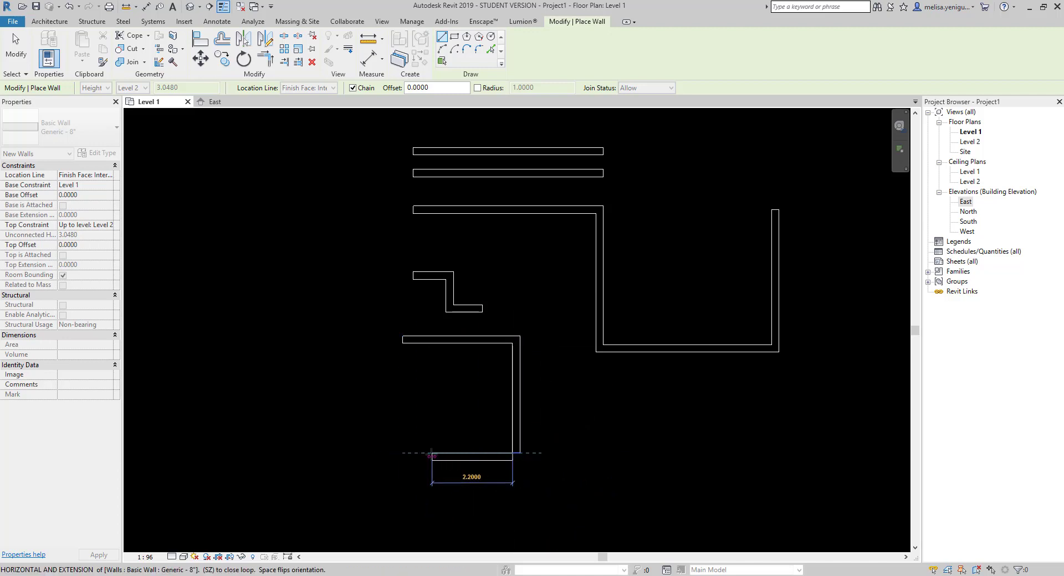
key(Escape)
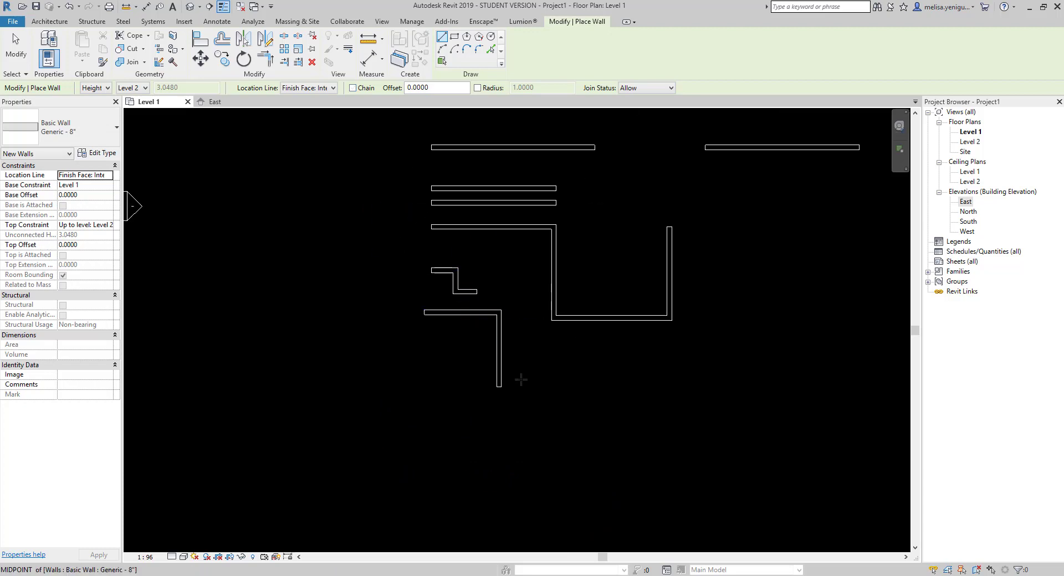
Step: With Chain off, draw a freestanding horizontal wall about 4.2 m long and another about 6.58 m long from the new vertical wall's lower end
middle_drag(521, 381, 457, 335)
click(456, 335)
click(610, 335)
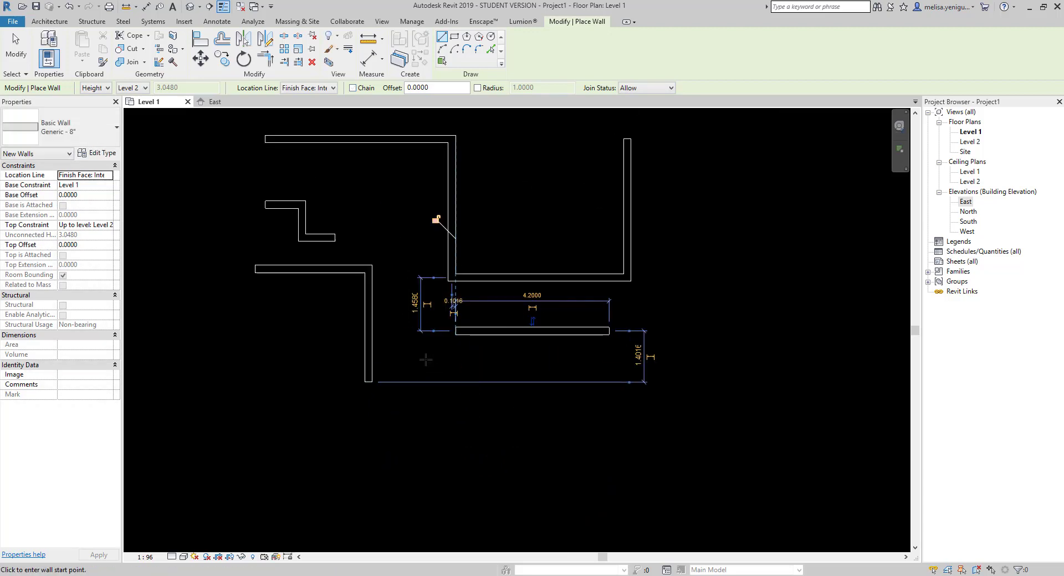
click(368, 383)
click(610, 381)
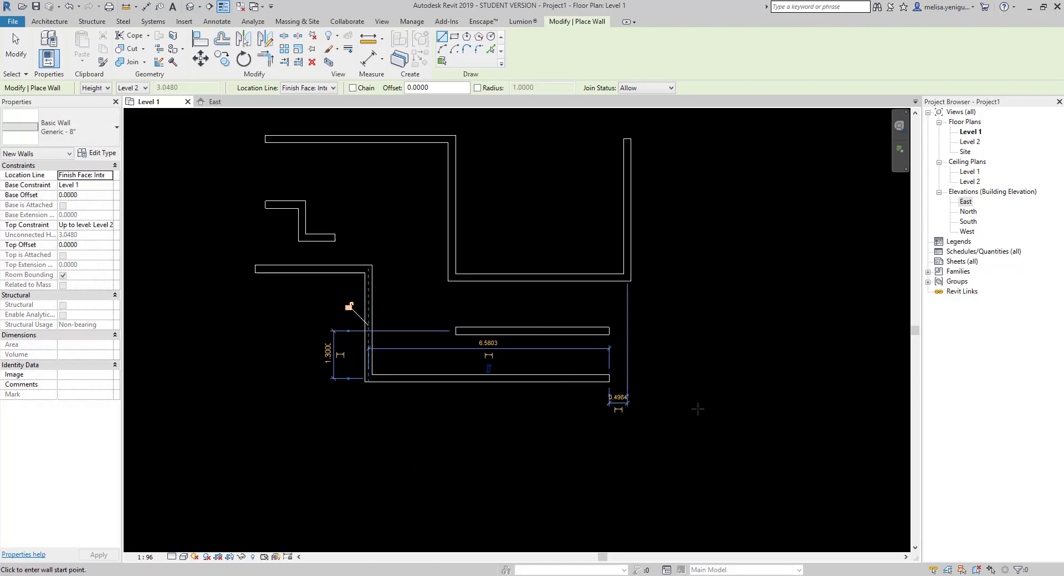
Step: Draw a separate horizontal wall to the right from the upper end of the rightmost vertical wall
middle_drag(671, 317, 618, 417)
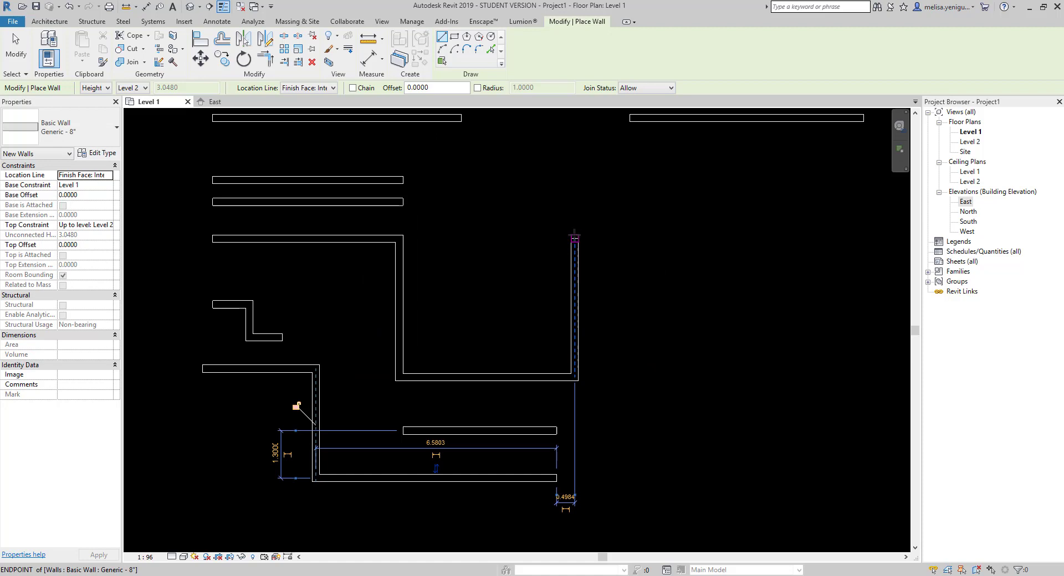
click(575, 239)
click(754, 235)
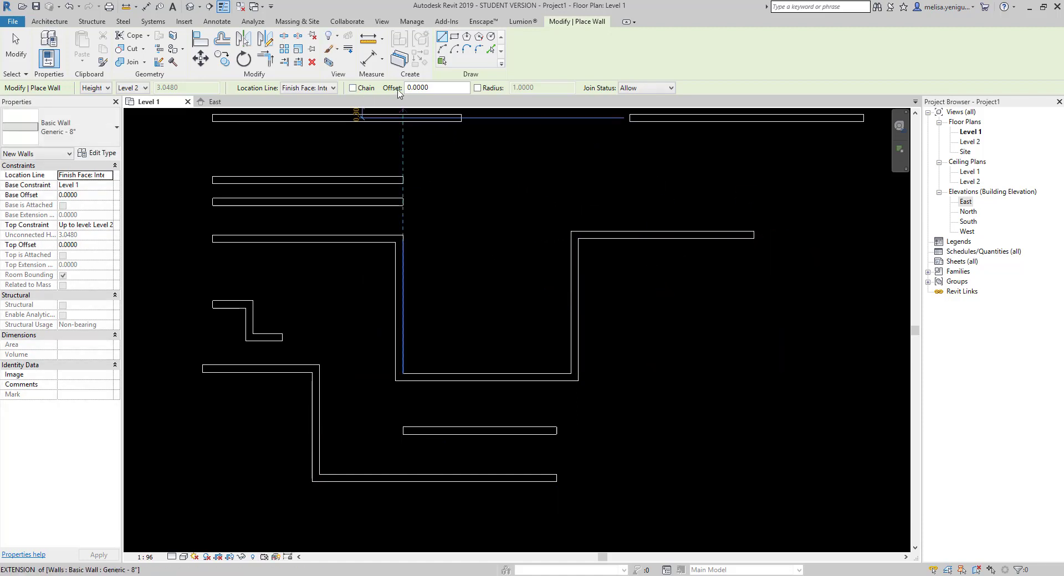
Step: Turn Chain on, set the offset to 1 m, and draw a vertical wall about 3.9 m long down from the upper-right wall's end
click(352, 87)
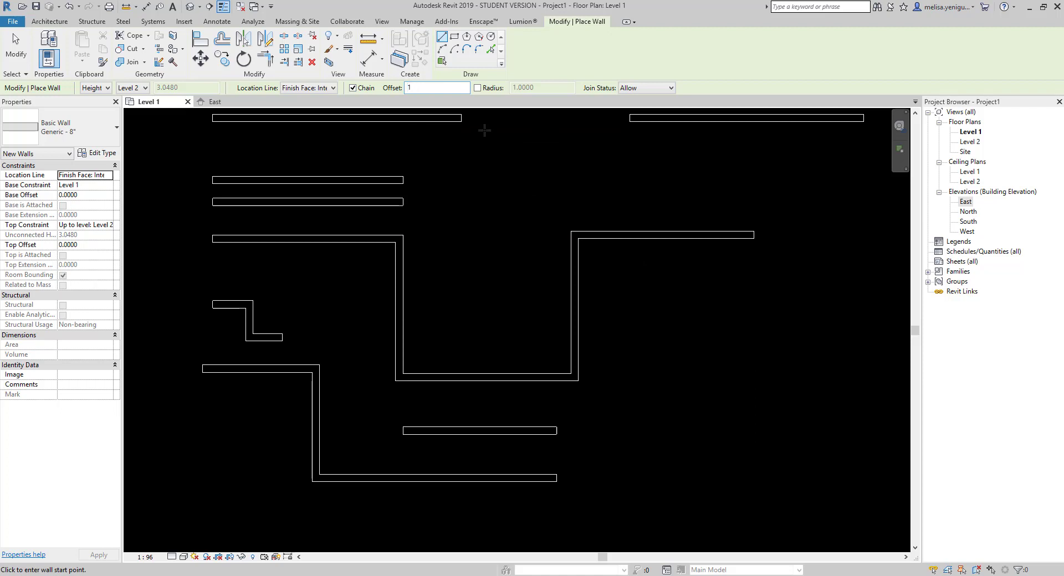
scroll(623, 260, up, 5)
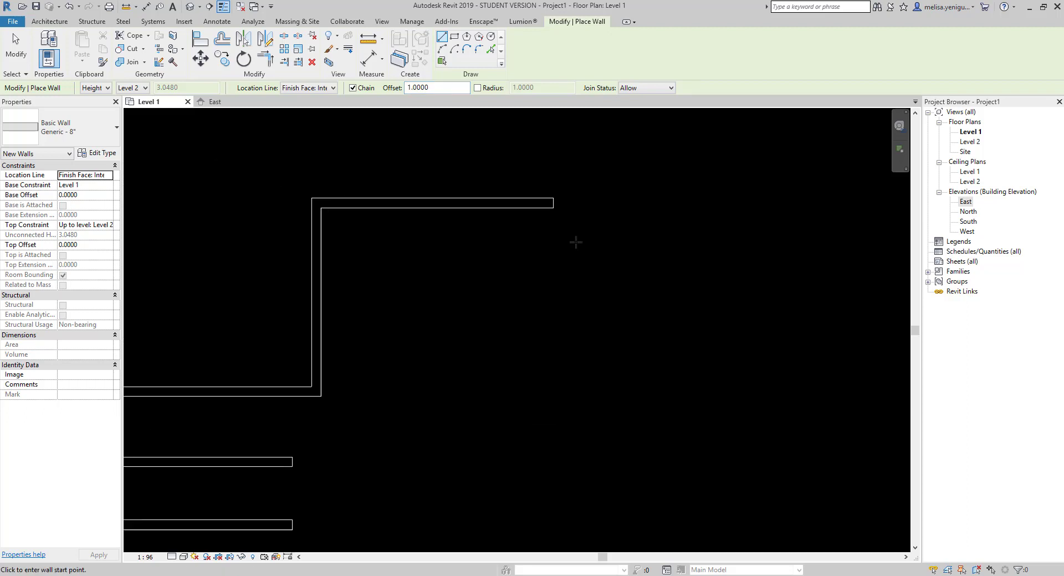
click(561, 210)
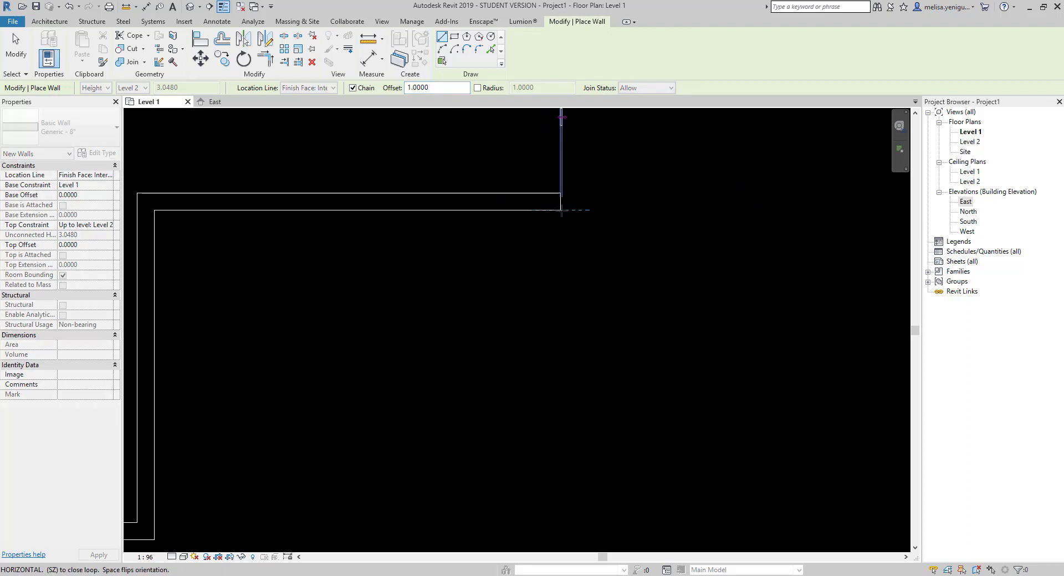
scroll(560, 213, down, 3)
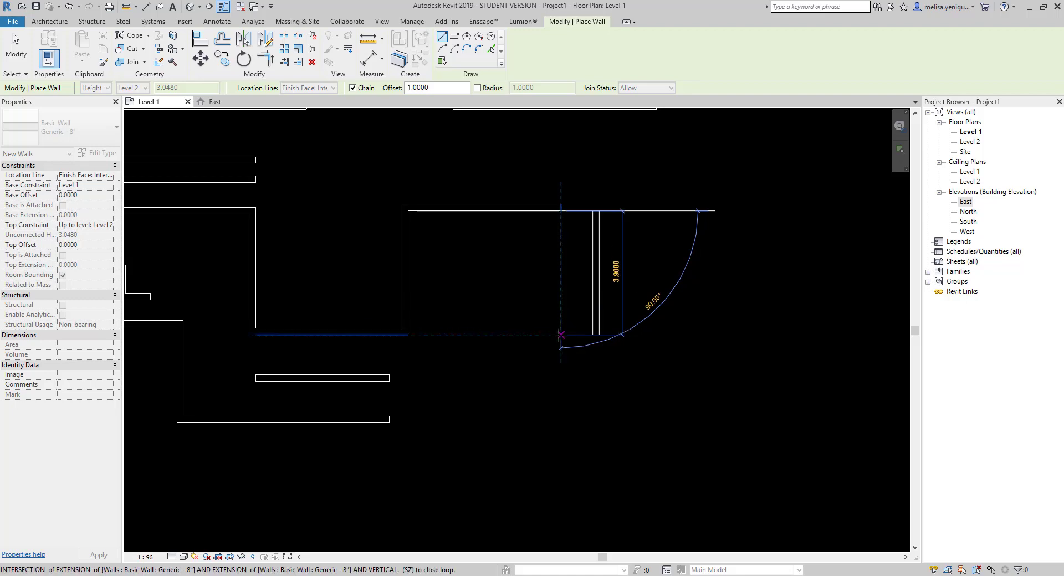
click(560, 335)
key(Escape)
key(Escape)
Step: Measure the gap between the horizontal wall's right end and the near face of the offset vertical wall
scroll(570, 216, up, 6)
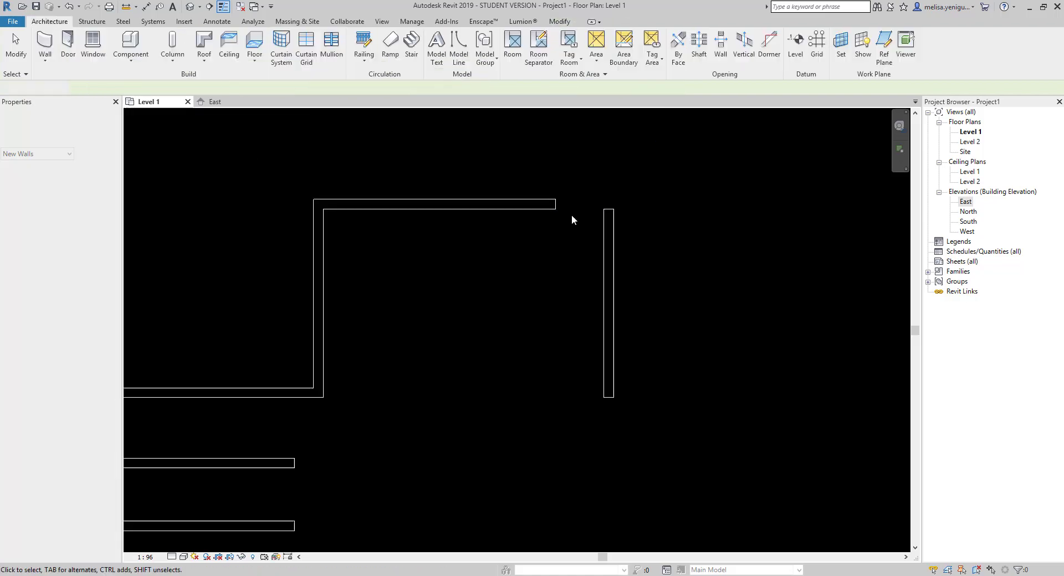
click(532, 200)
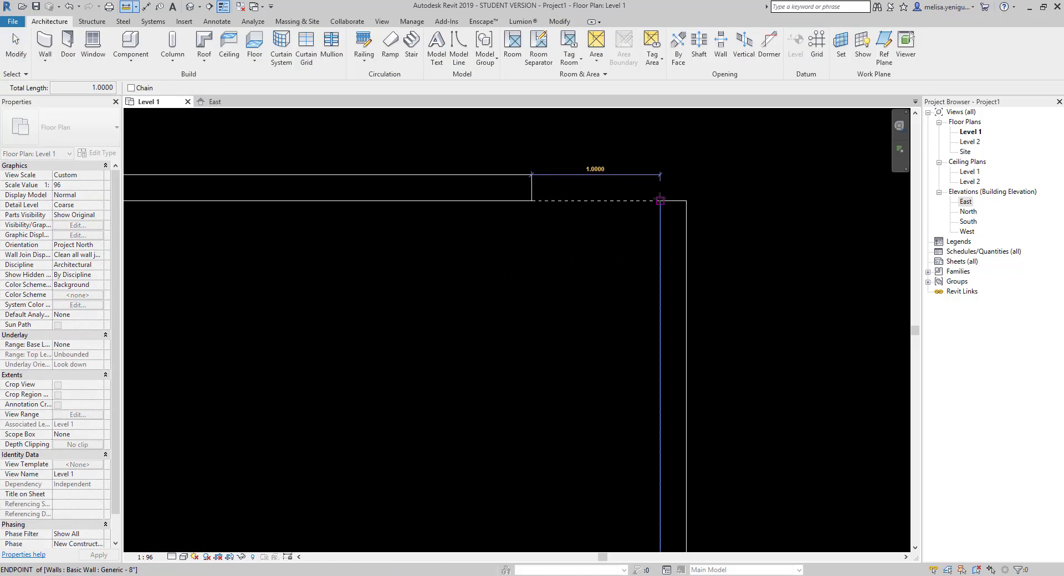
scroll(660, 199, down, 5)
key(Escape)
key(Escape)
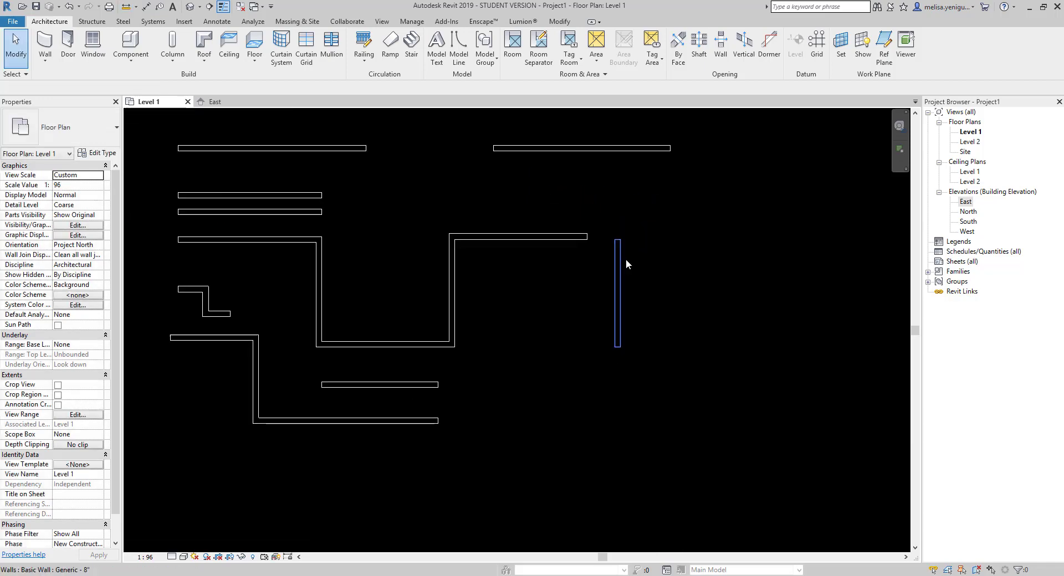
middle_drag(627, 258, 611, 276)
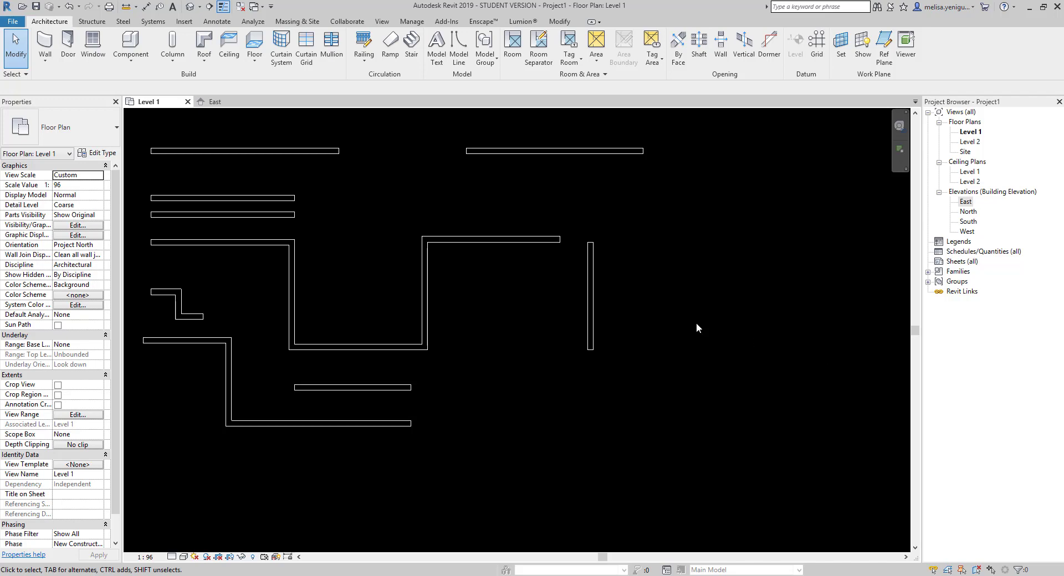
Step: Enable a 1 m corner radius with zero offset and draw a horizontal wall to the right from the offset wall's lower end
click(45, 47)
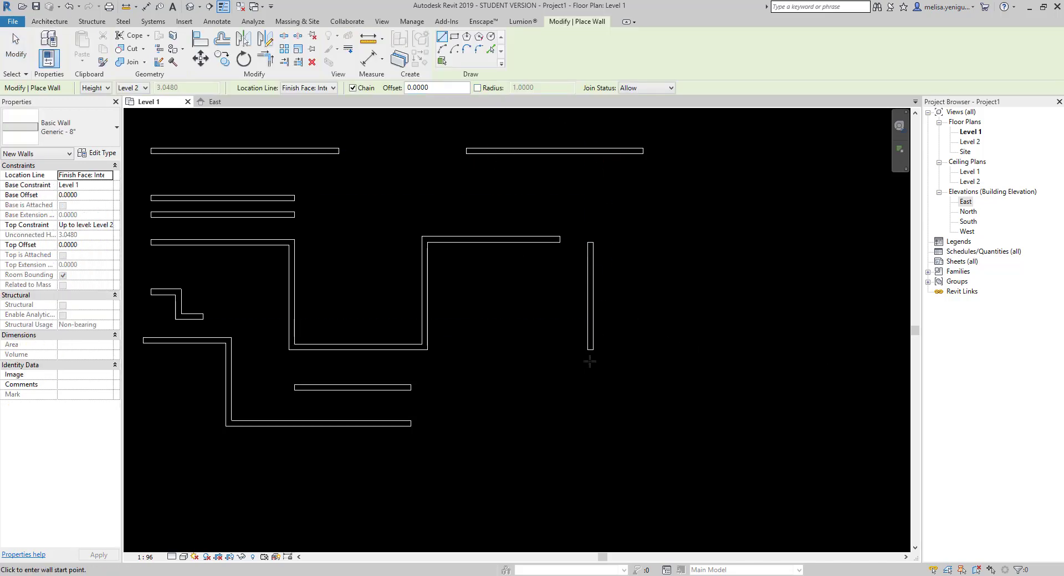
click(477, 89)
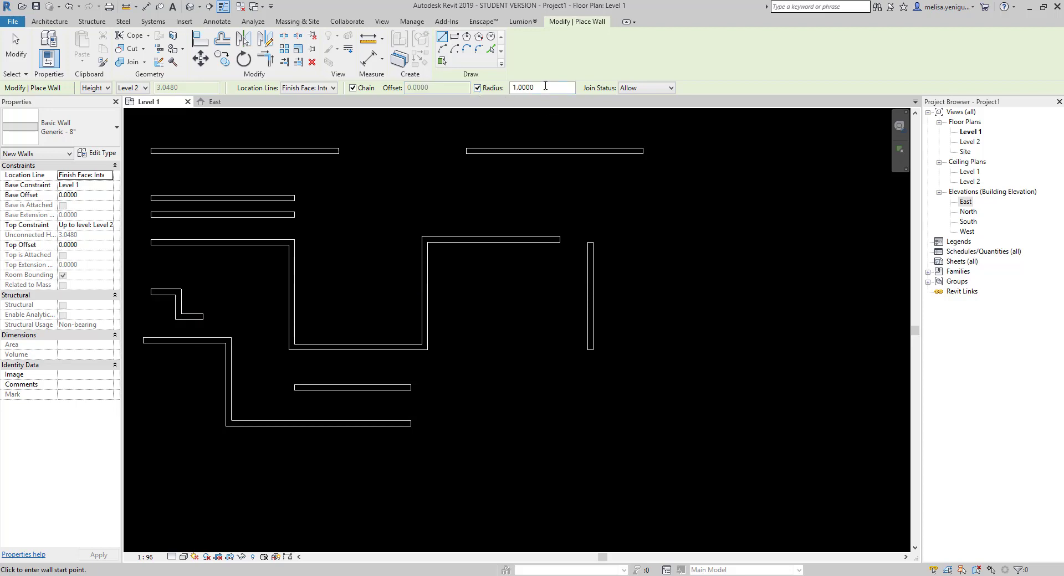
click(643, 350)
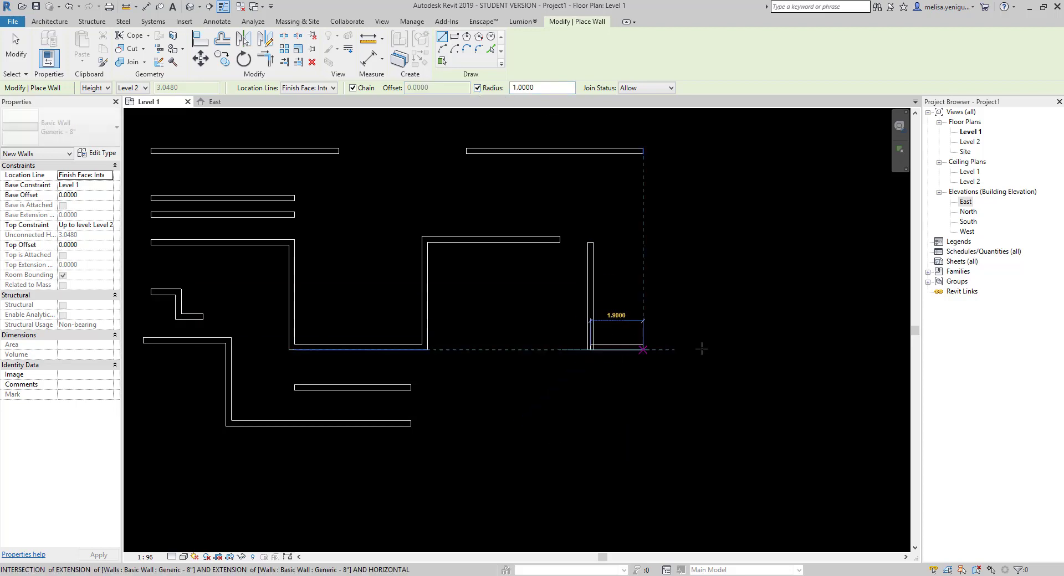
click(643, 349)
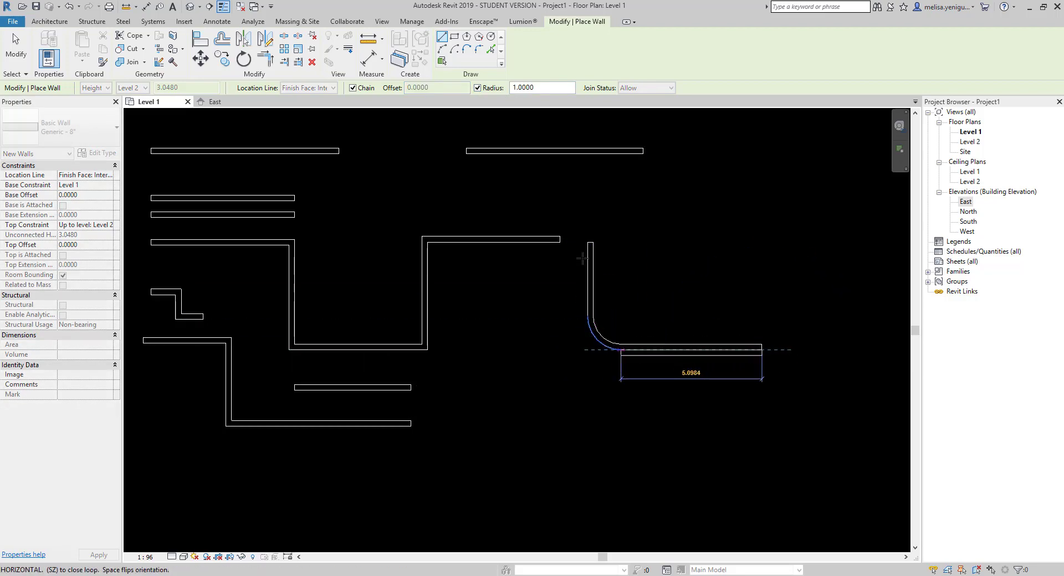
click(762, 349)
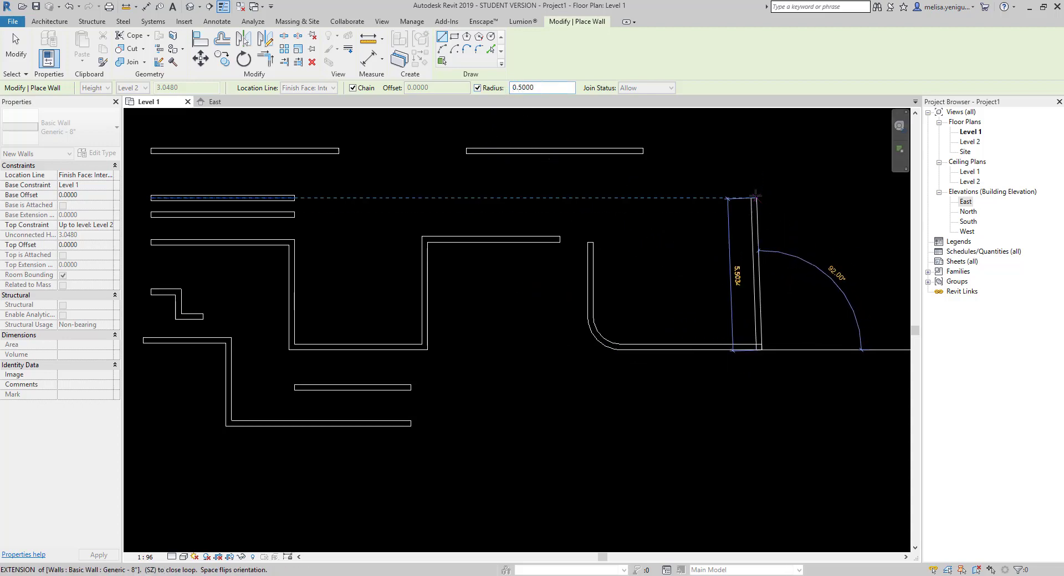
Step: Set the corner radius to 0.5 m, then chain a vertical wall upward and a horizontal wall about 4.1 m long to the left
scroll(737, 346, up, 4)
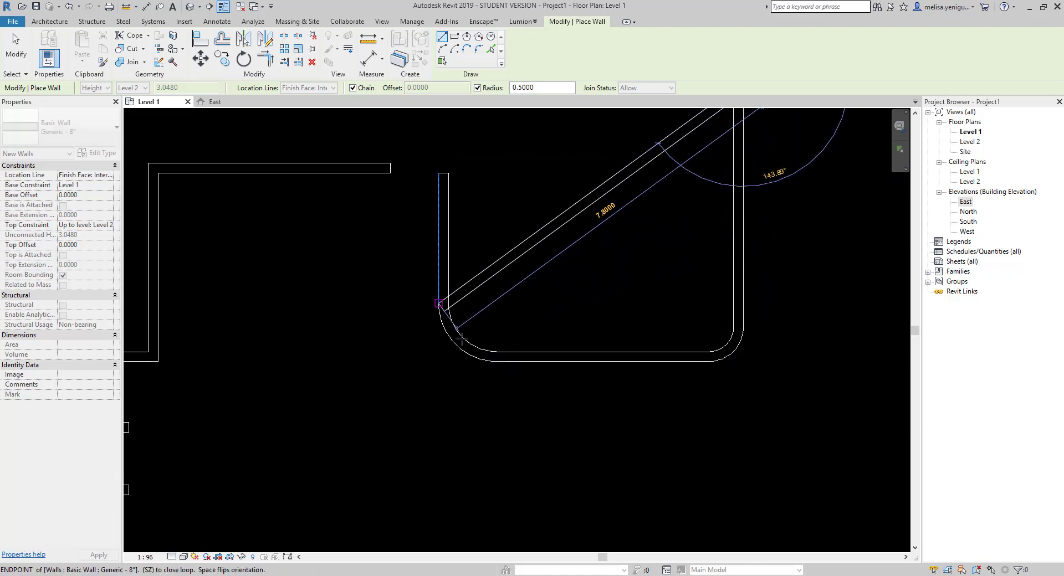
scroll(659, 423, down, 3)
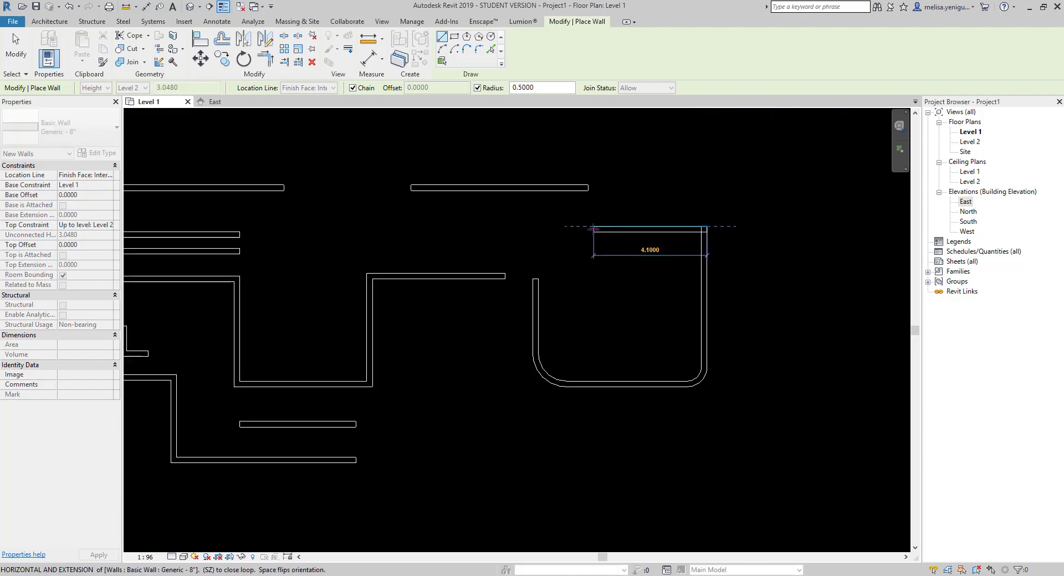
click(593, 227)
Step: Disable the radius, chain a wall downward and another to the right inside the rounded walls, and finish the chain
click(478, 87)
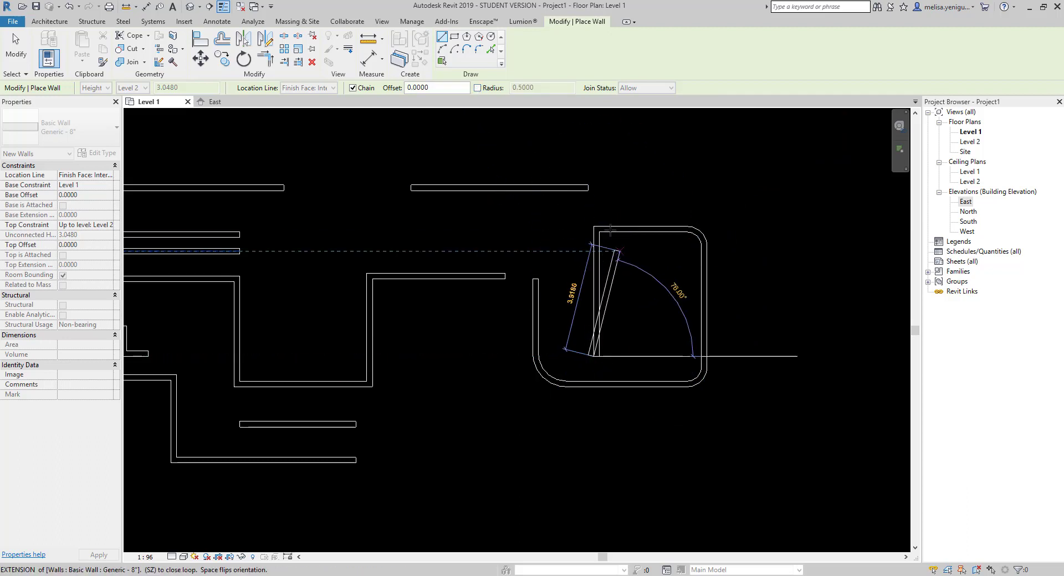
click(596, 356)
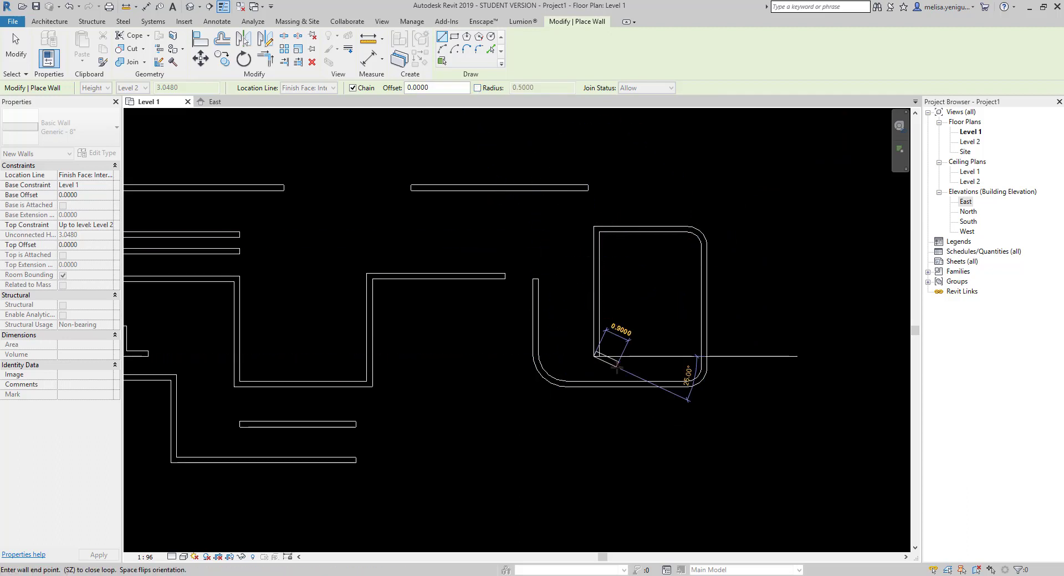
click(682, 356)
scroll(681, 358, down, 3)
key(Escape)
key(Escape)
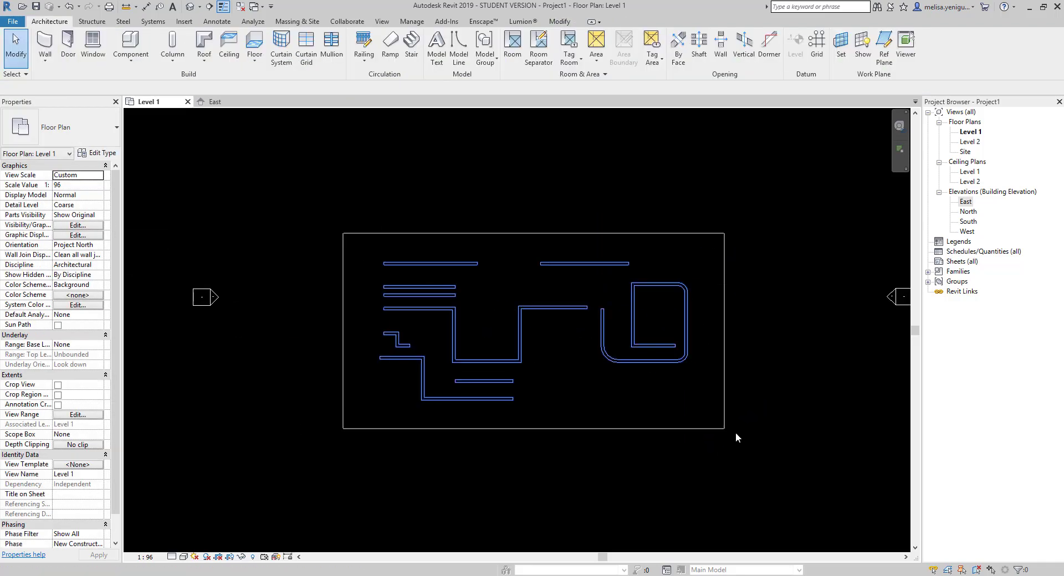
Step: Delete all the practice walls from the Level 1 plan
drag(736, 433, 739, 434)
key(Delete)
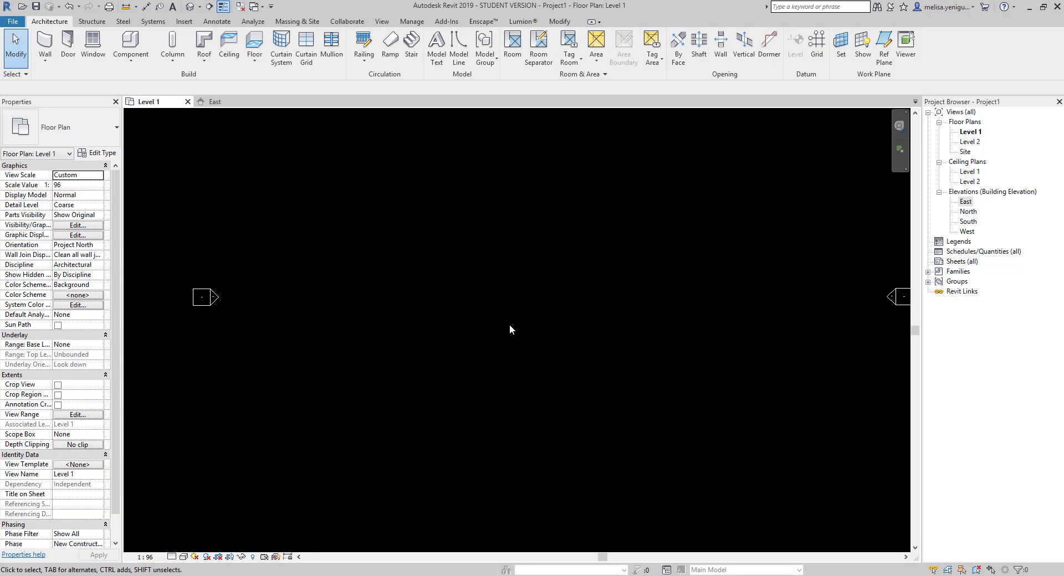
Step: Set Join Status to Disallow, draw a horizontal wall about 11.7 m long with a vertical wall about 8.9 m down, and inspect their corner
click(45, 44)
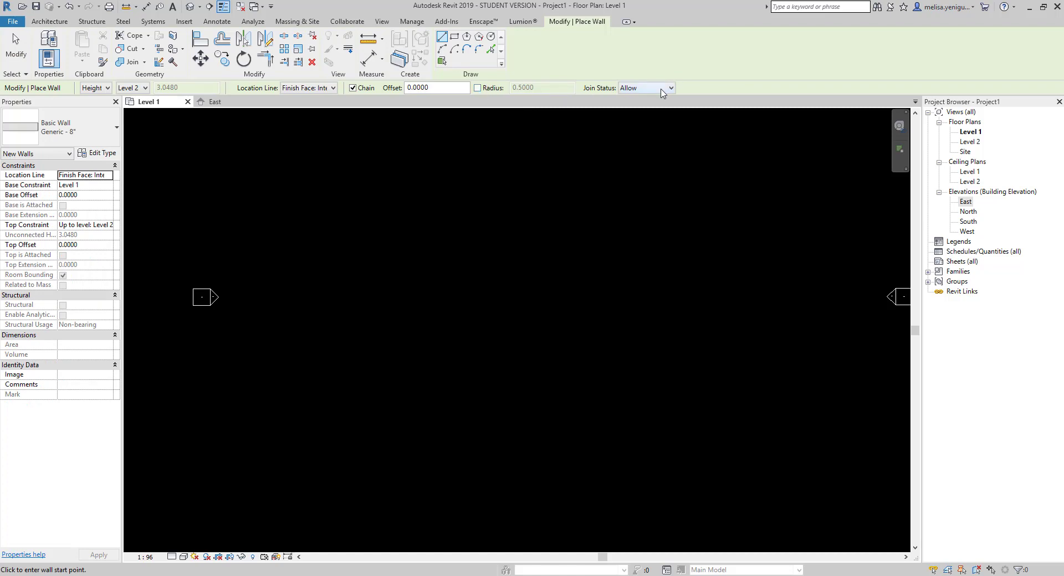
click(662, 91)
click(635, 107)
click(379, 246)
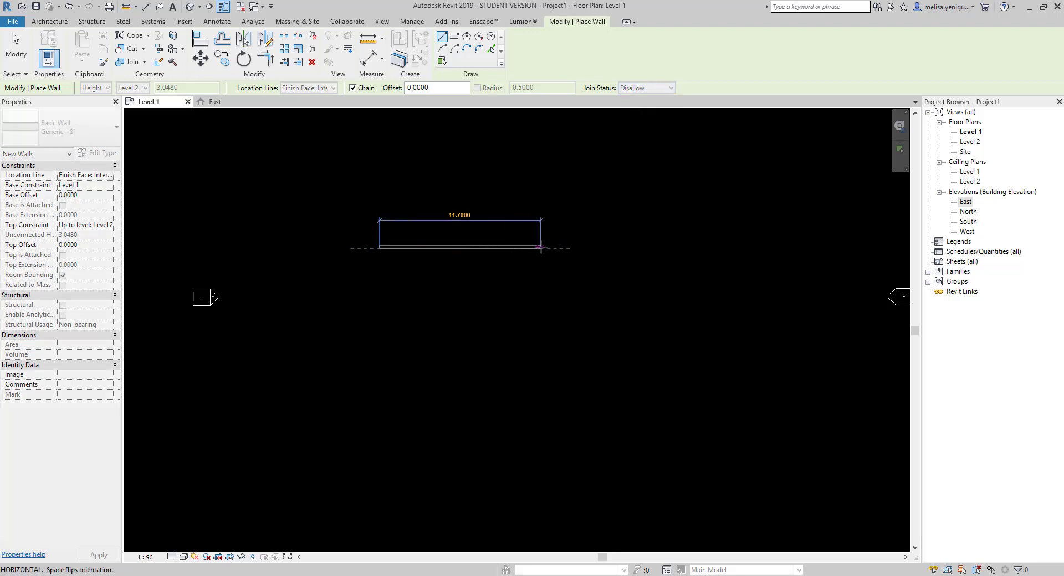
click(540, 248)
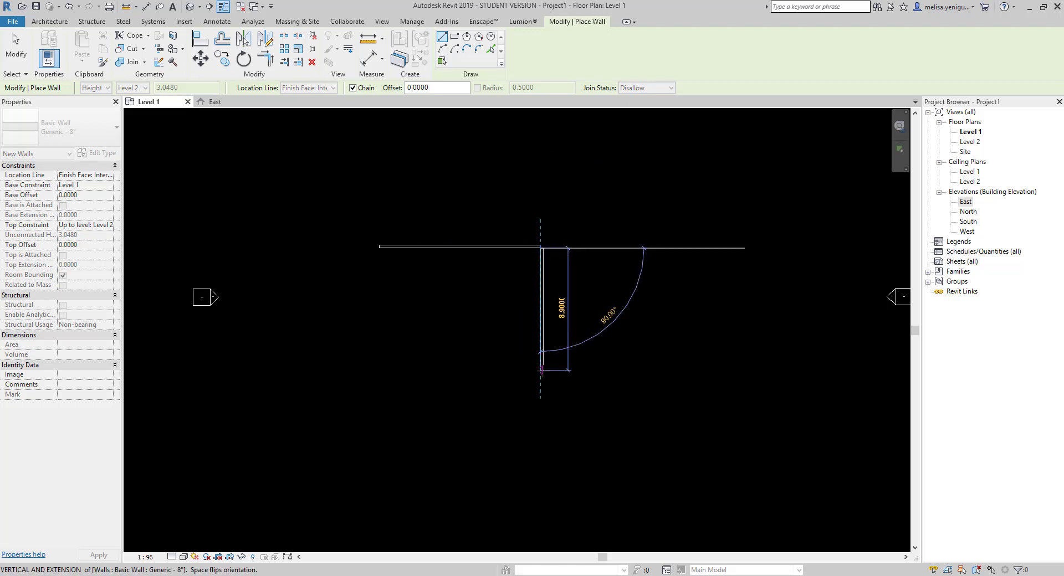
click(542, 370)
key(Escape)
scroll(542, 247, up, 5)
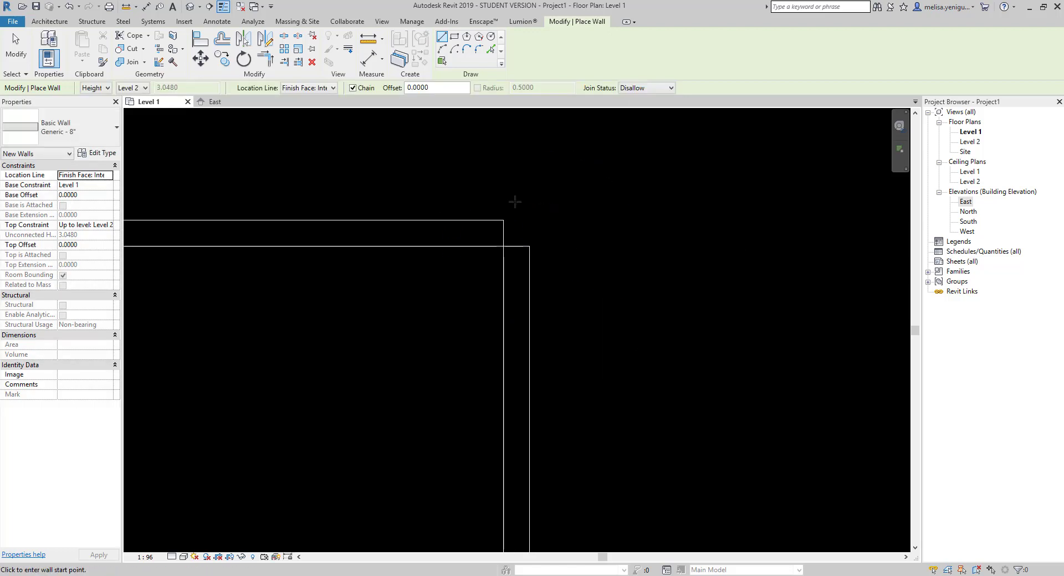
scroll(527, 269, down, 2)
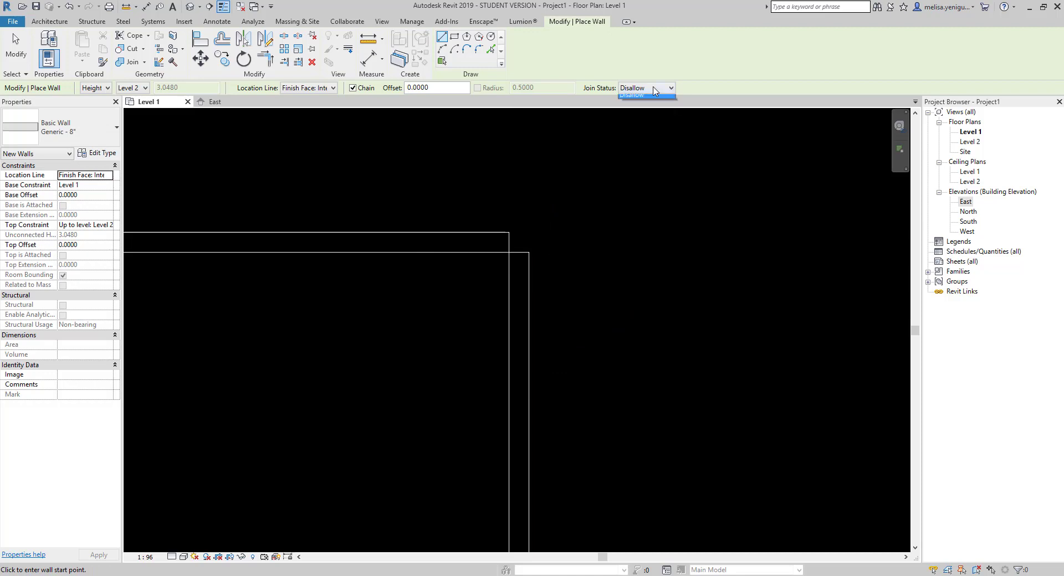
Step: With Join Status on Disallow, draw a second horizontal wall about 5.4 m long and a vertical wall about 5.2 m down from its end
click(652, 94)
scroll(637, 297, down, 4)
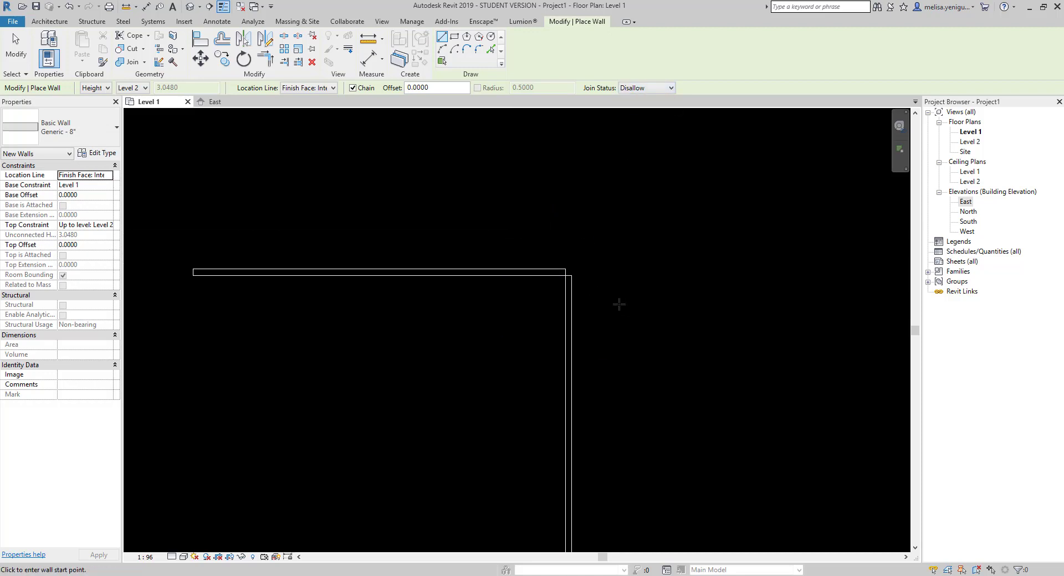
middle_drag(620, 305, 485, 253)
scroll(485, 253, up, 1)
click(487, 250)
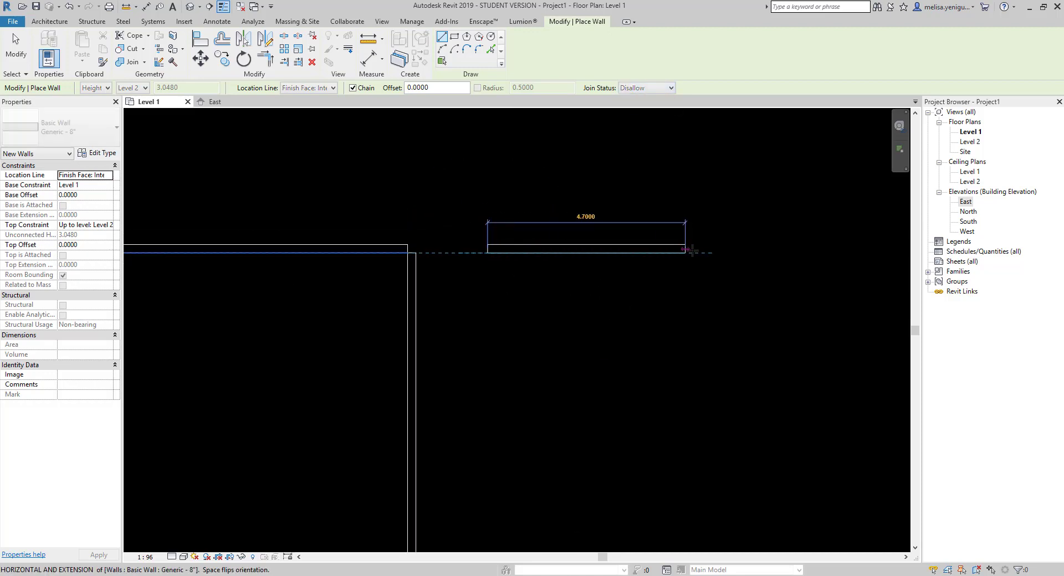
click(719, 248)
click(716, 471)
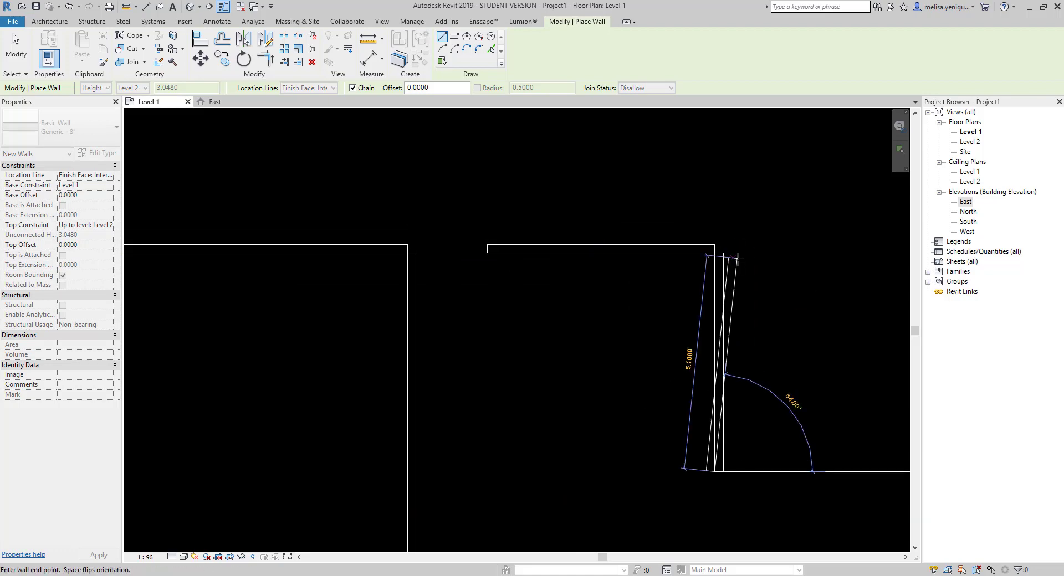
key(Escape)
Step: Set Join Status to Allow and, inside the previous pair, draw a horizontal wall about 4.5 m long with a vertical wall down from its end
click(632, 89)
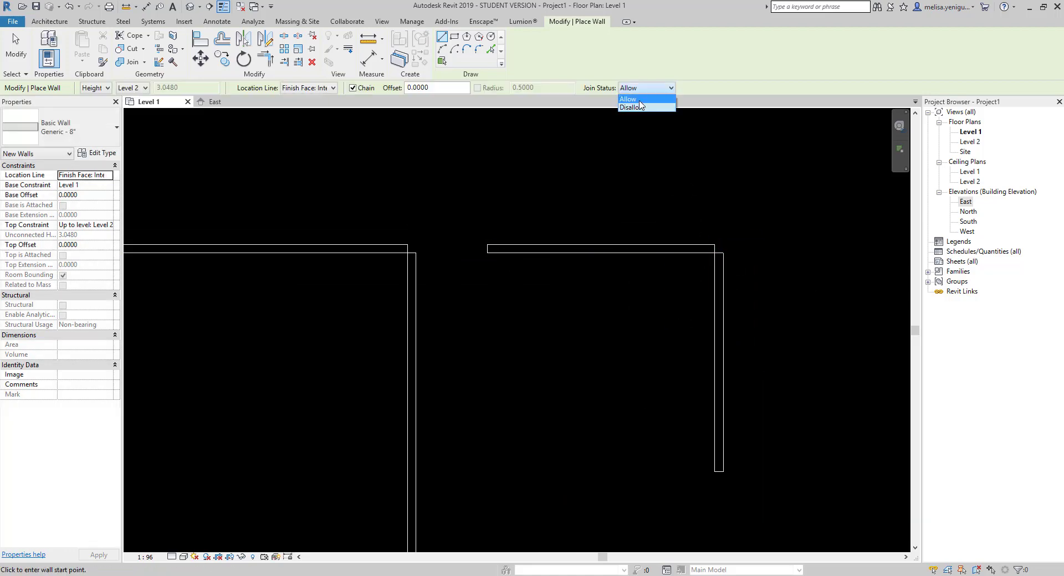
click(632, 97)
key(Escape)
click(45, 42)
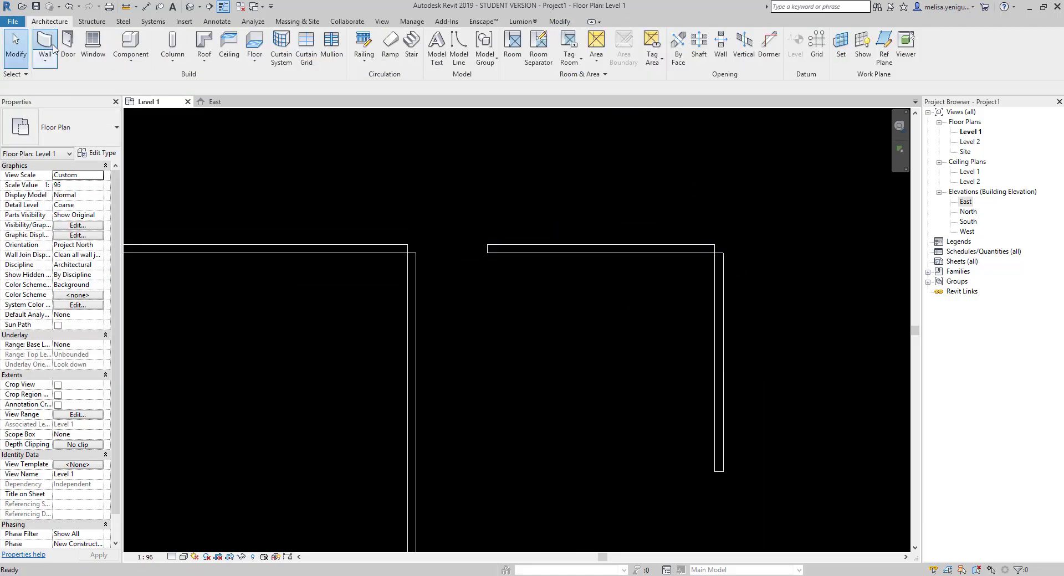
click(643, 104)
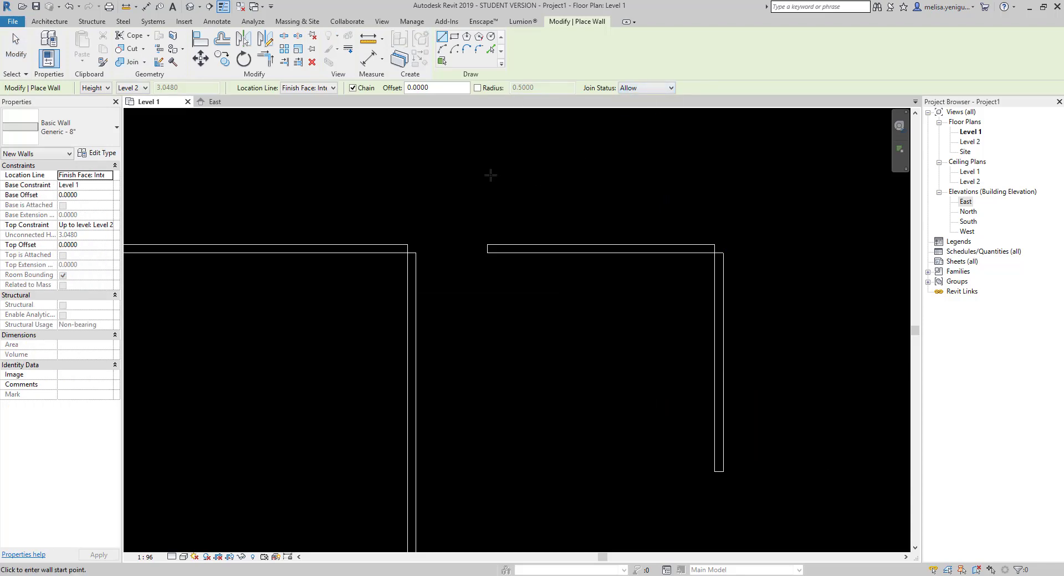
click(487, 286)
click(677, 287)
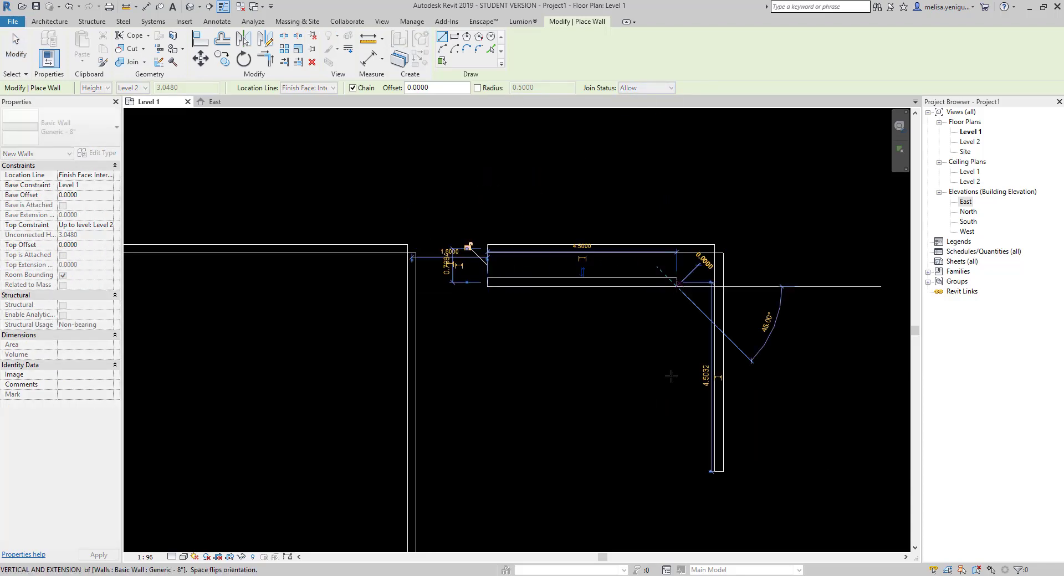
click(677, 487)
key(Escape)
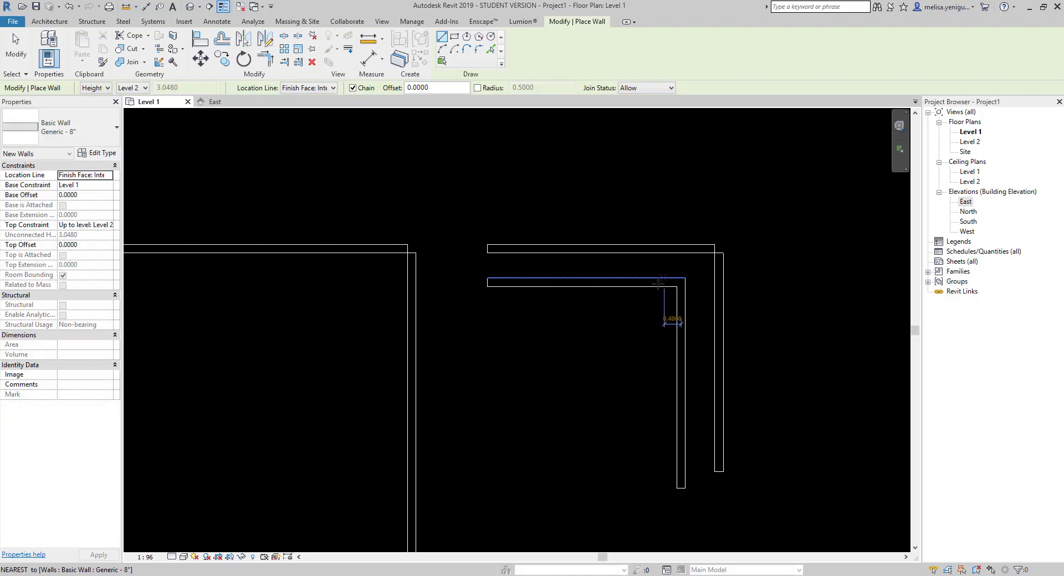
key(Escape)
Step: Extend the unjoined outer vertical wall about 1.2 m above the horizontal wall and inspect their junction
scroll(710, 271, up, 4)
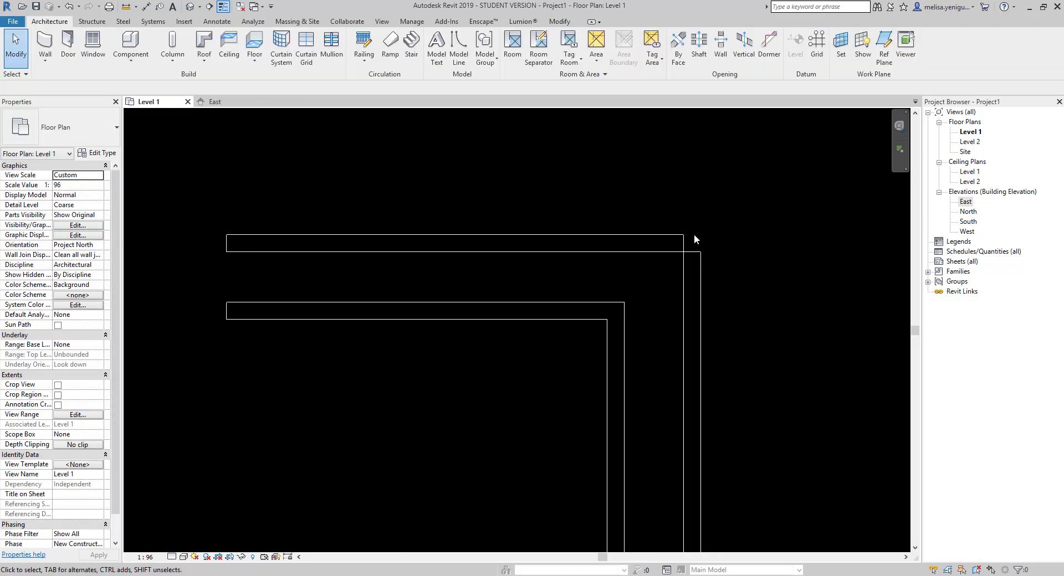
middle_drag(758, 251, 713, 301)
click(648, 304)
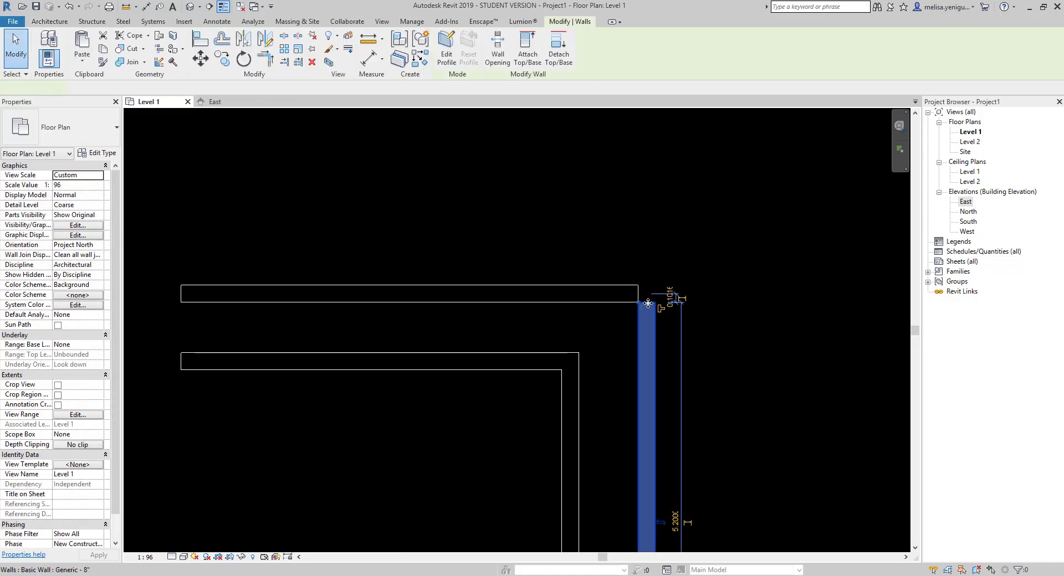
drag(648, 304, 647, 193)
click(723, 242)
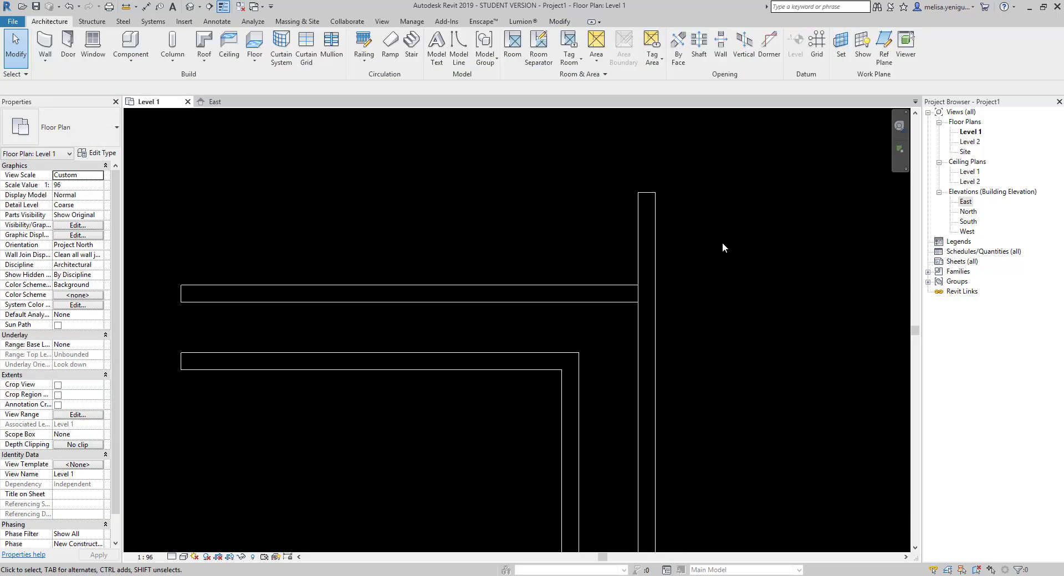
click(613, 286)
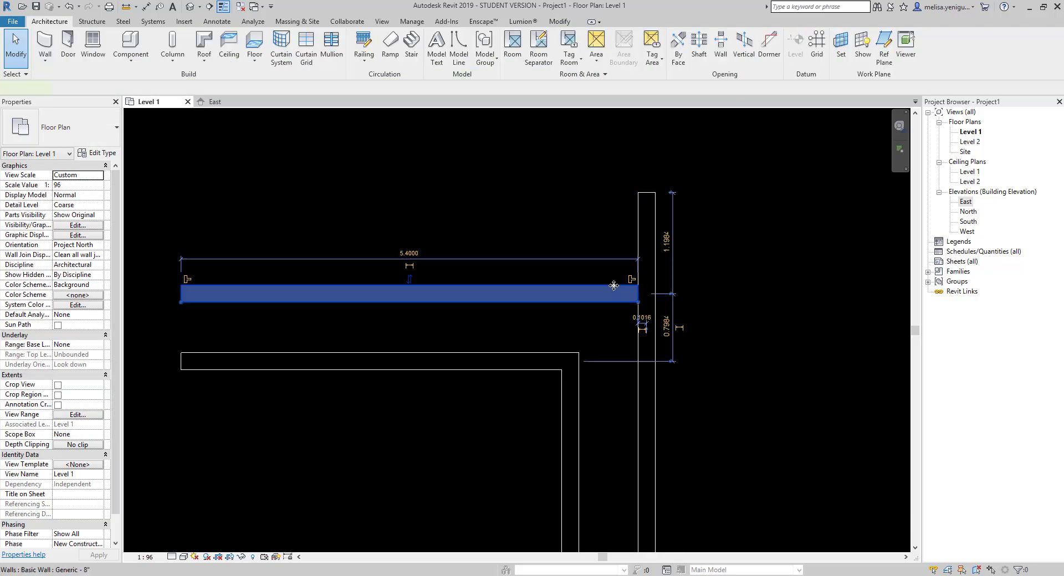
click(698, 288)
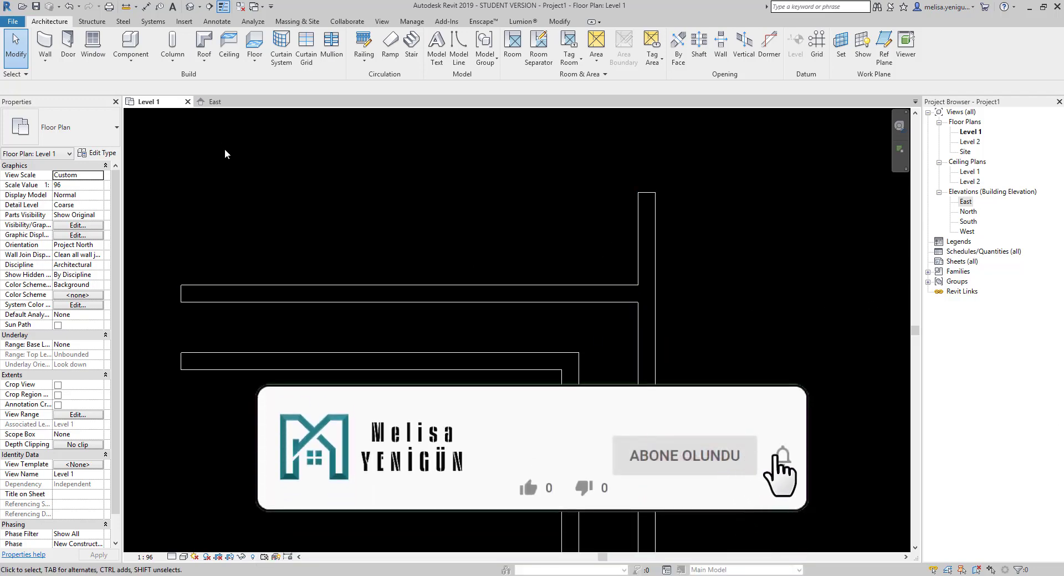
key(w)
key(a)
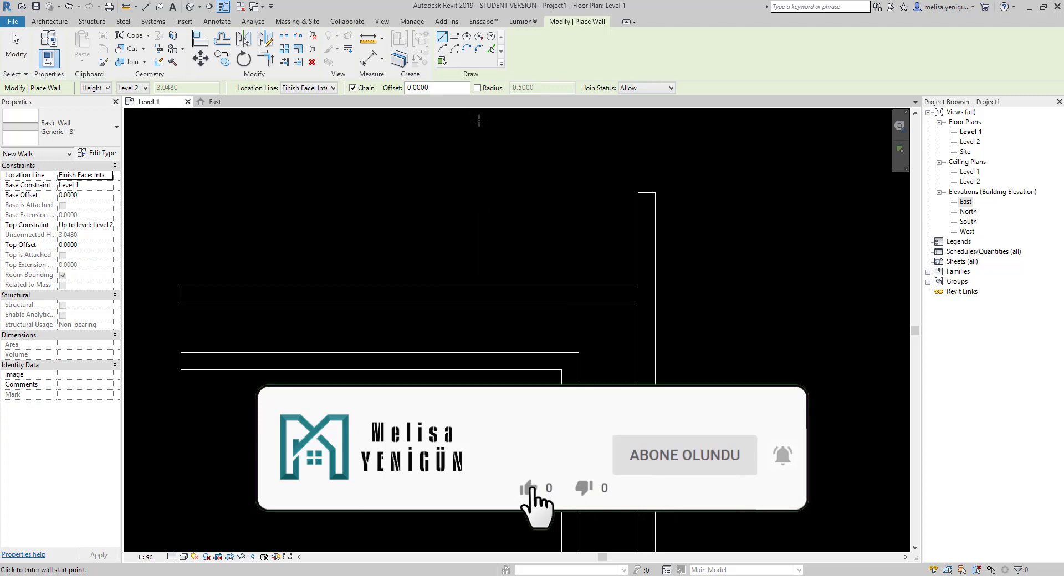
middle_drag(475, 174, 595, 243)
key(Escape)
key(Escape)
Step: Delete all the join-status practice walls from the Level 1 plan
scroll(595, 243, down, 3)
drag(361, 190, 693, 411)
key(Delete)
Step: Draw straight walls with the Line shape: a horizontal one about 13.9 m long chained to a vertical one running down from its end
click(45, 41)
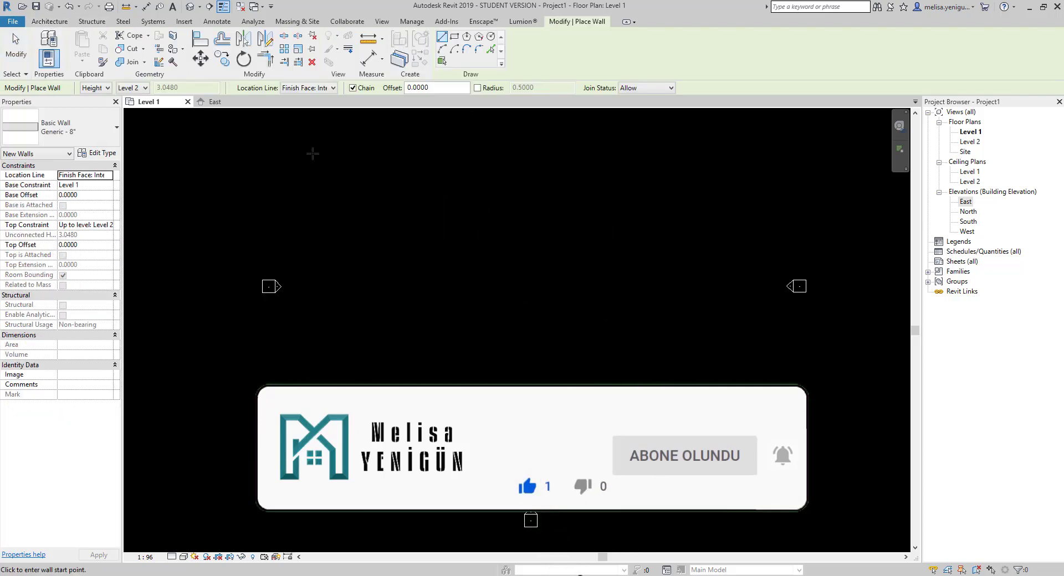
middle_drag(496, 231, 501, 274)
scroll(420, 273, up, 2)
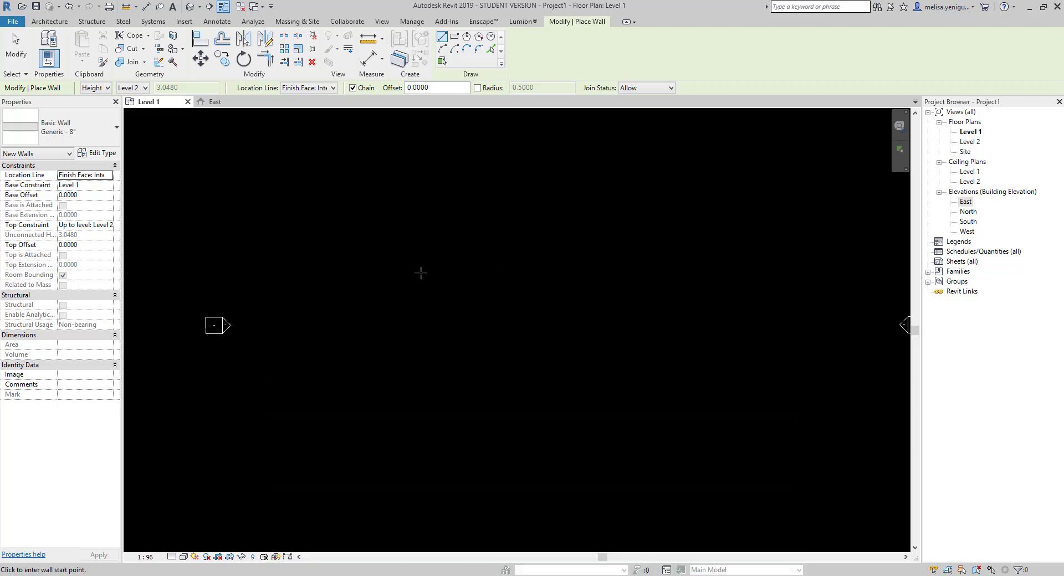
click(380, 239)
click(573, 239)
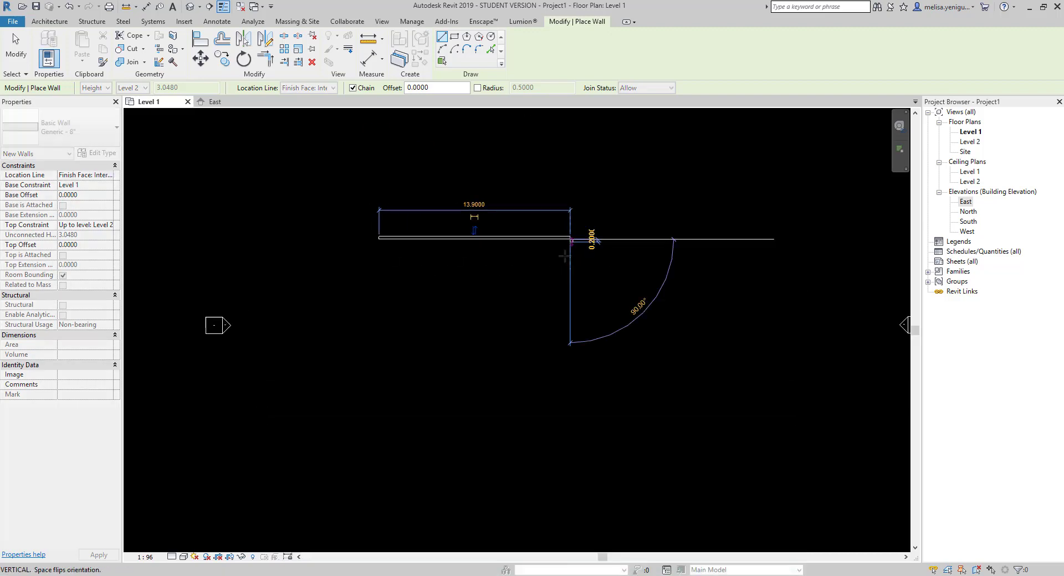
click(469, 400)
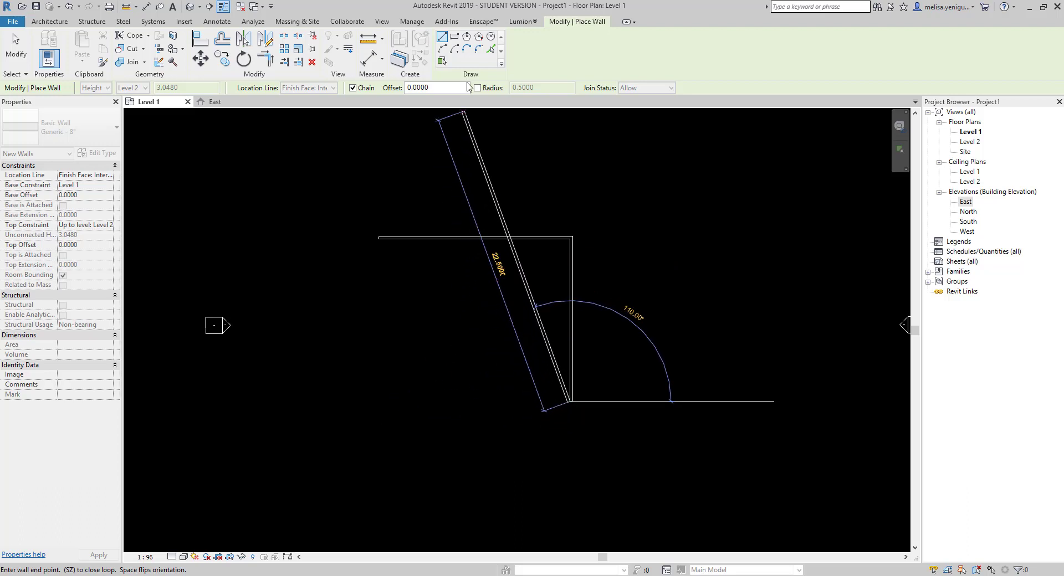
key(Escape)
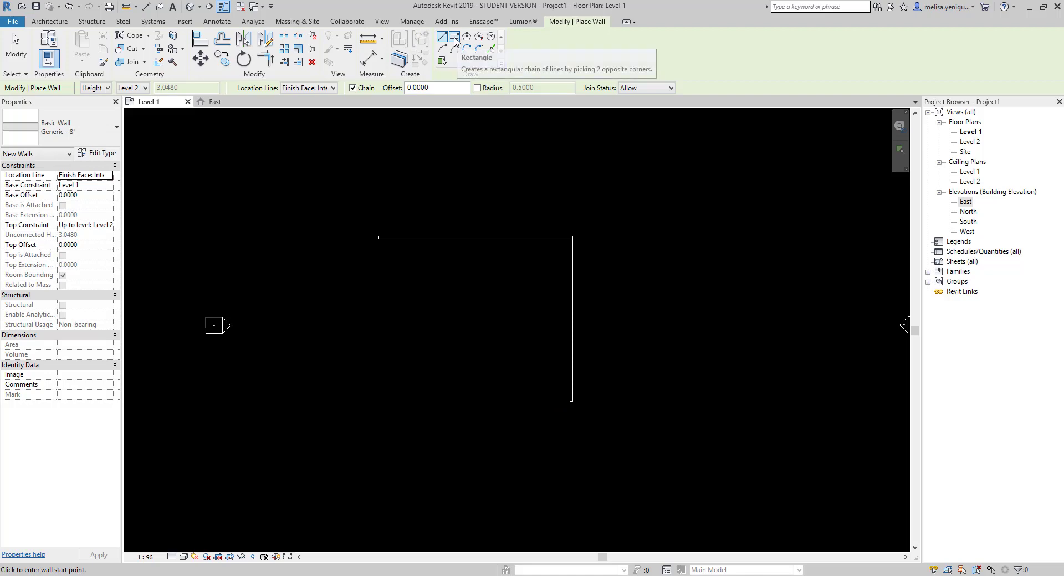
Step: Draw a rectangular chain of walls about 12.6 by 10.6 m below the horizontal wall
click(457, 38)
scroll(478, 239, down, 1)
click(397, 274)
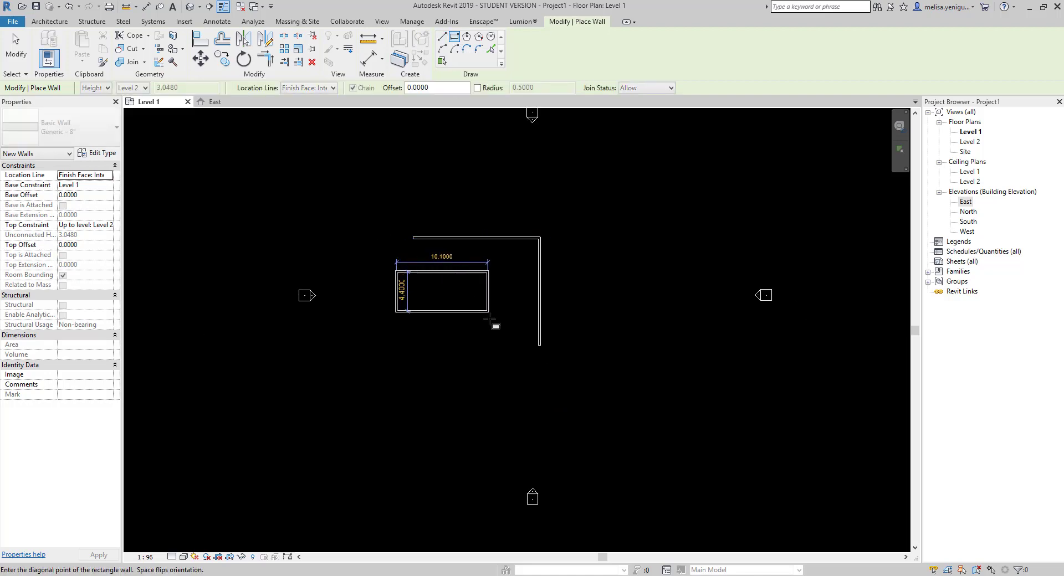
click(510, 367)
scroll(460, 348, up, 2)
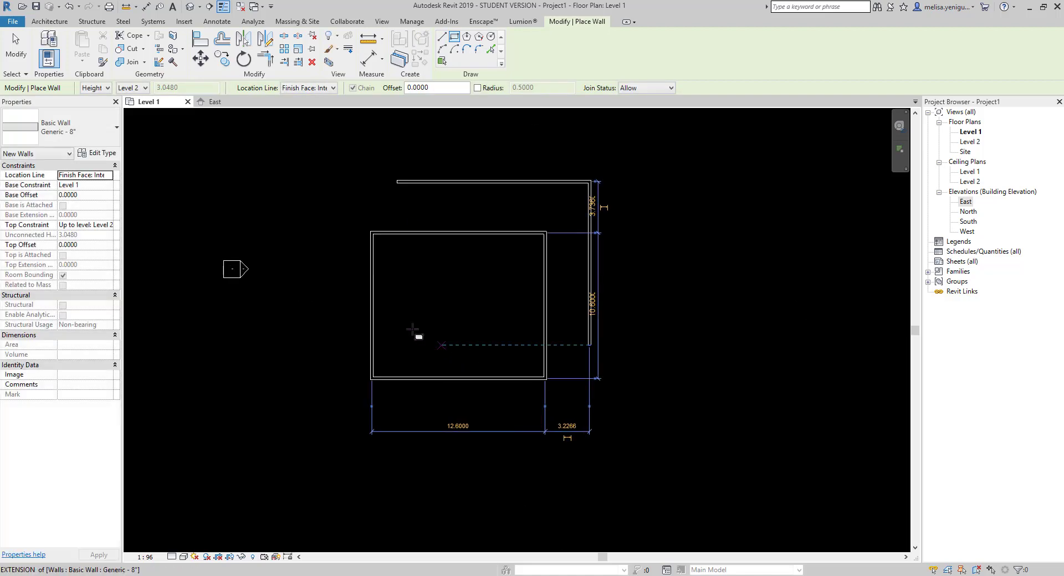
Step: Draw a six-sided inscribed polygon of walls with about 8.5 m radius, and a larger six-sided circumscribed polygon above the rectangle
scroll(439, 350, down, 2)
middle_drag(576, 236, 529, 302)
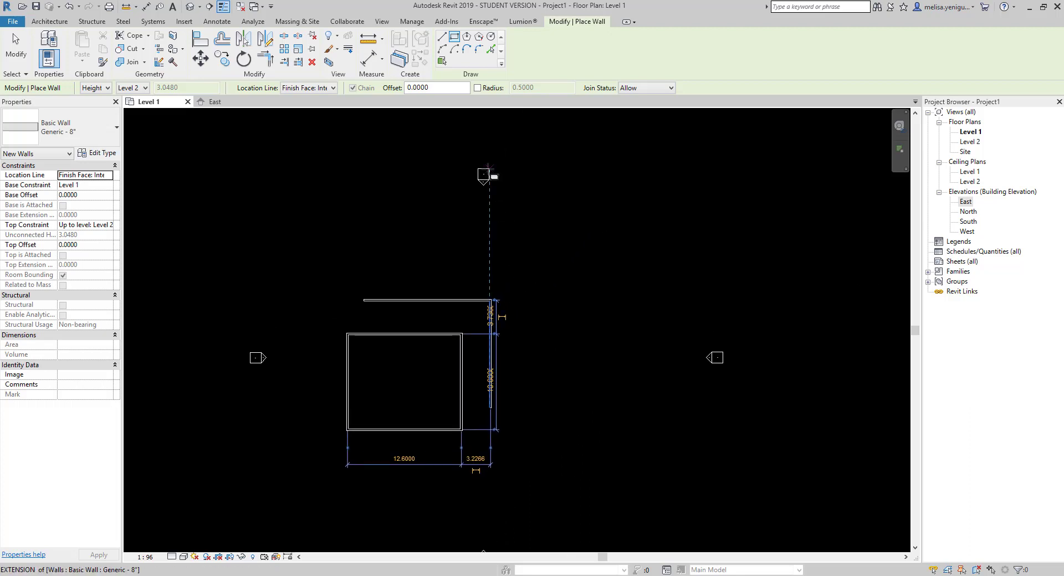
click(468, 36)
click(555, 310)
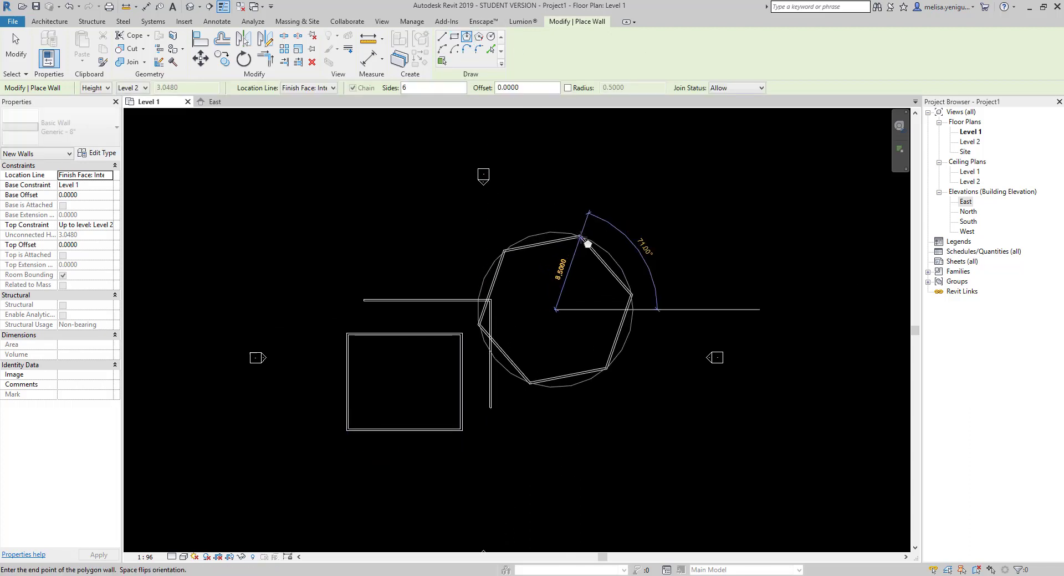
click(505, 250)
click(479, 37)
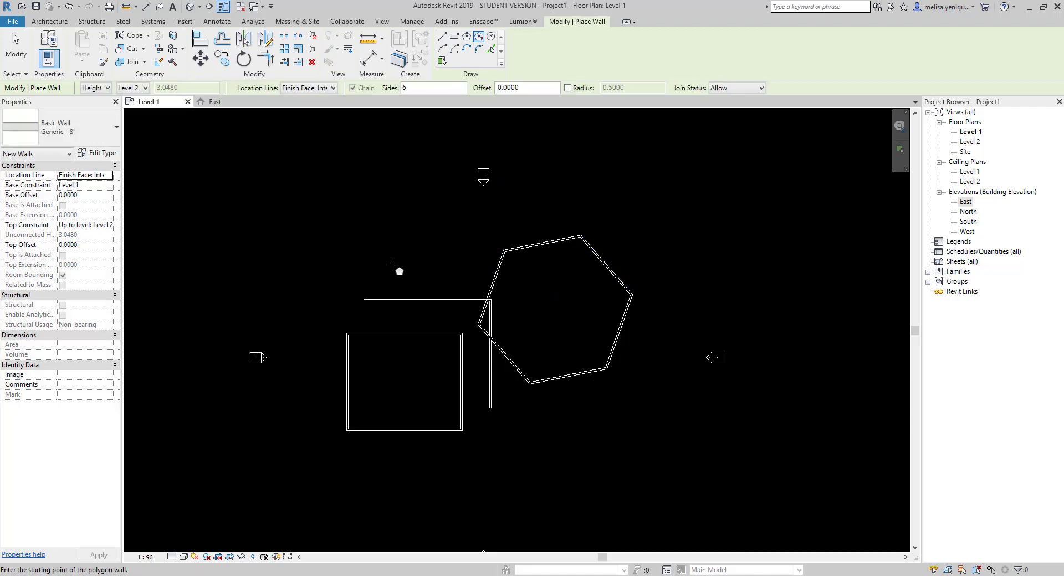
click(392, 265)
click(378, 187)
Step: Draw a circular wall with a radius of about 6.8 m over the inscribed hexagon
click(492, 37)
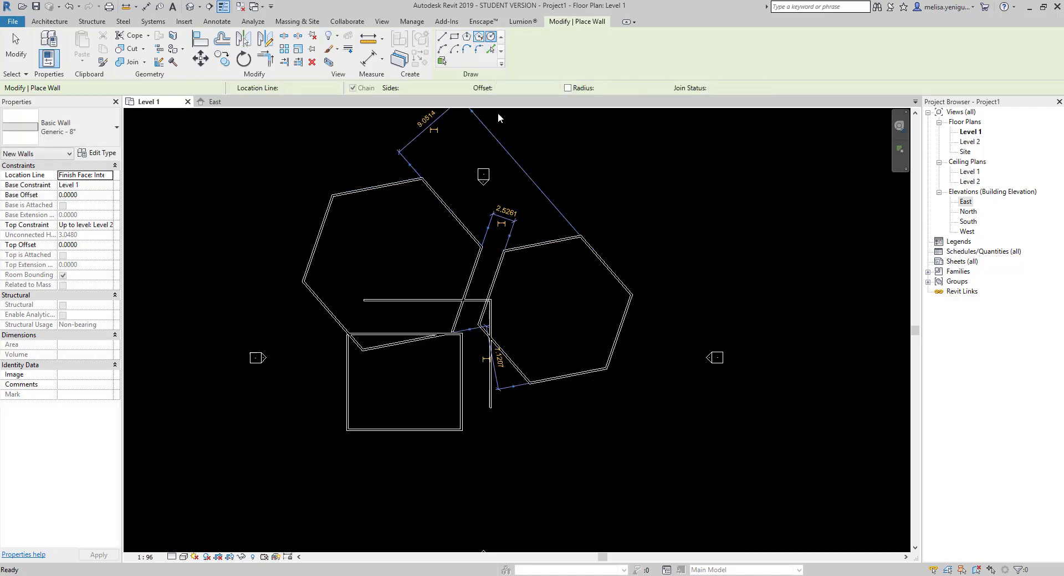
click(552, 326)
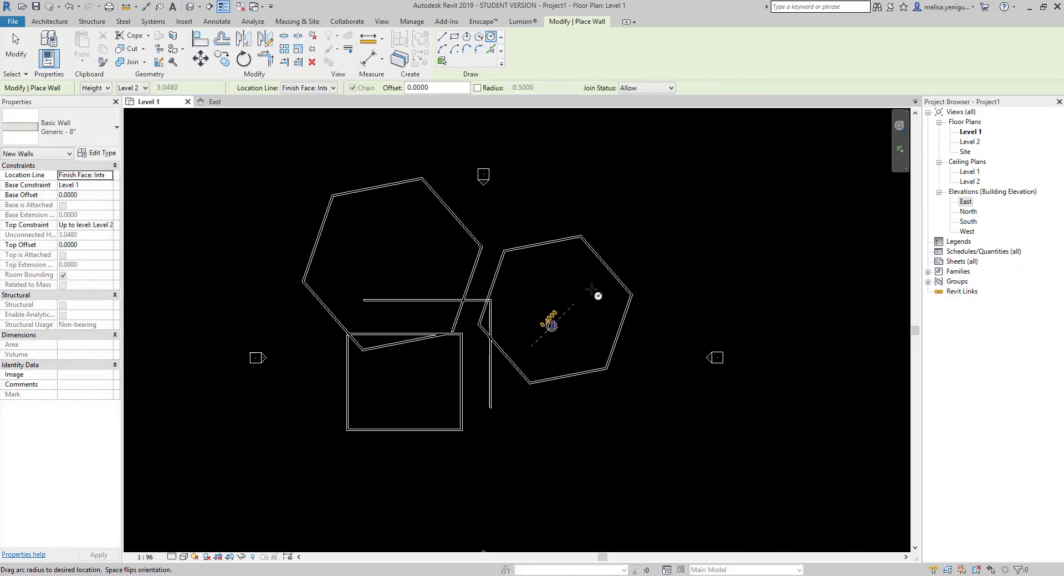
click(568, 275)
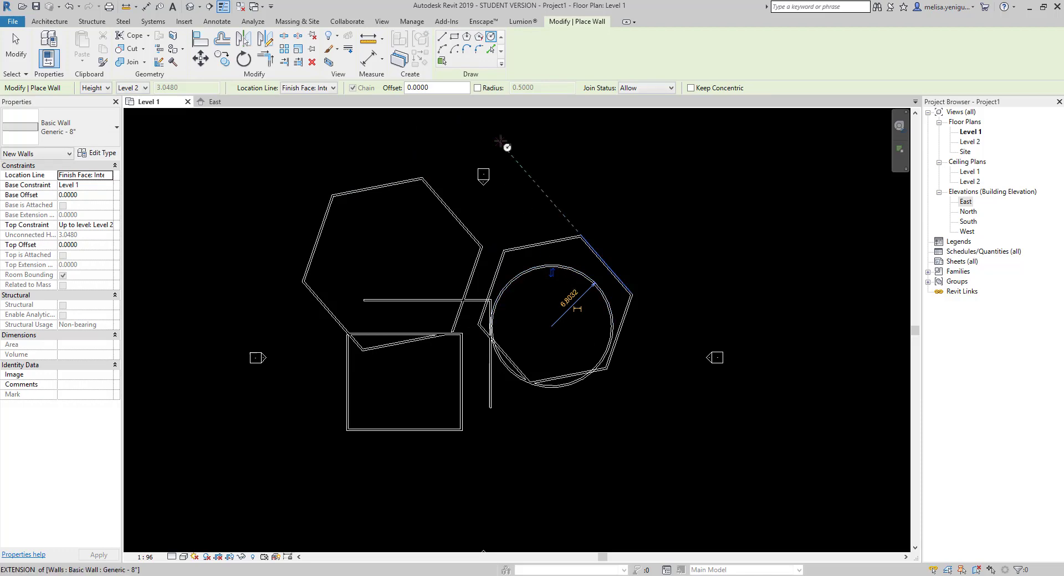
Step: Draw a start-end-radius arc wall from the rectangle's lower corner to the bottom end of the straight vertical wall
click(442, 50)
click(462, 428)
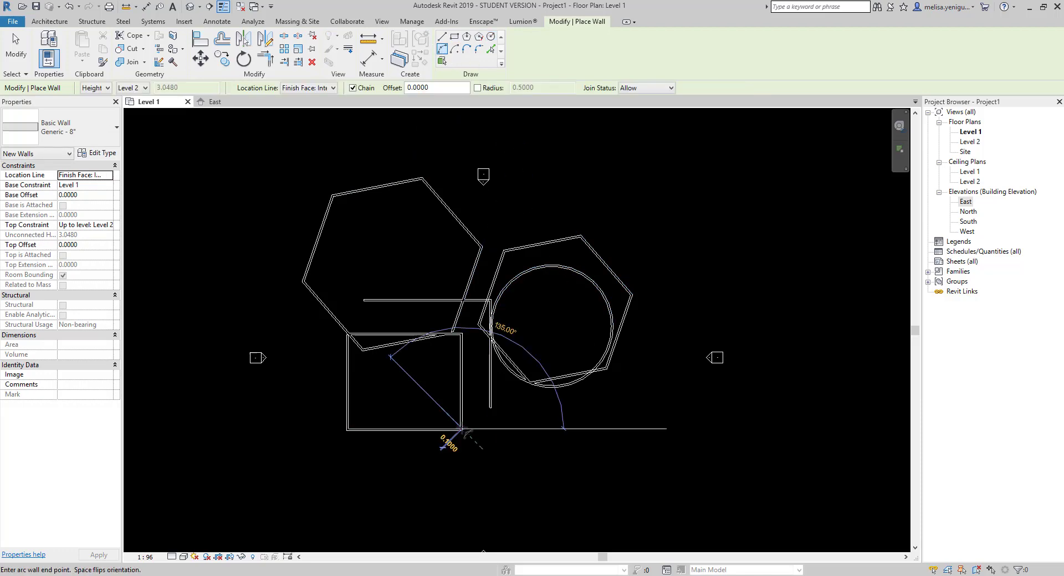
click(490, 408)
click(499, 476)
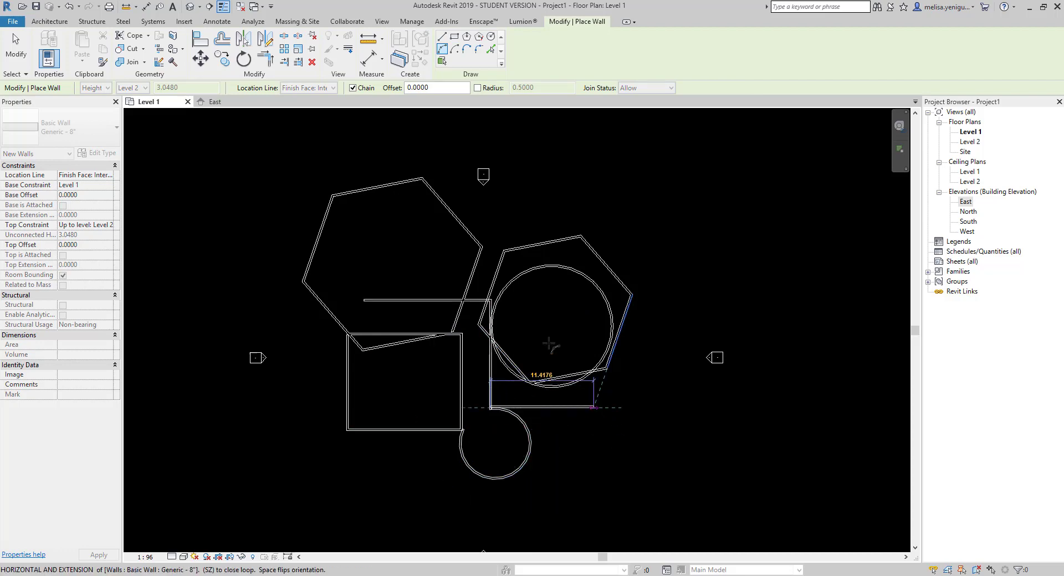
key(Escape)
Step: Delete all the shape practice walls from the Level 1 plan
scroll(526, 359, down, 2)
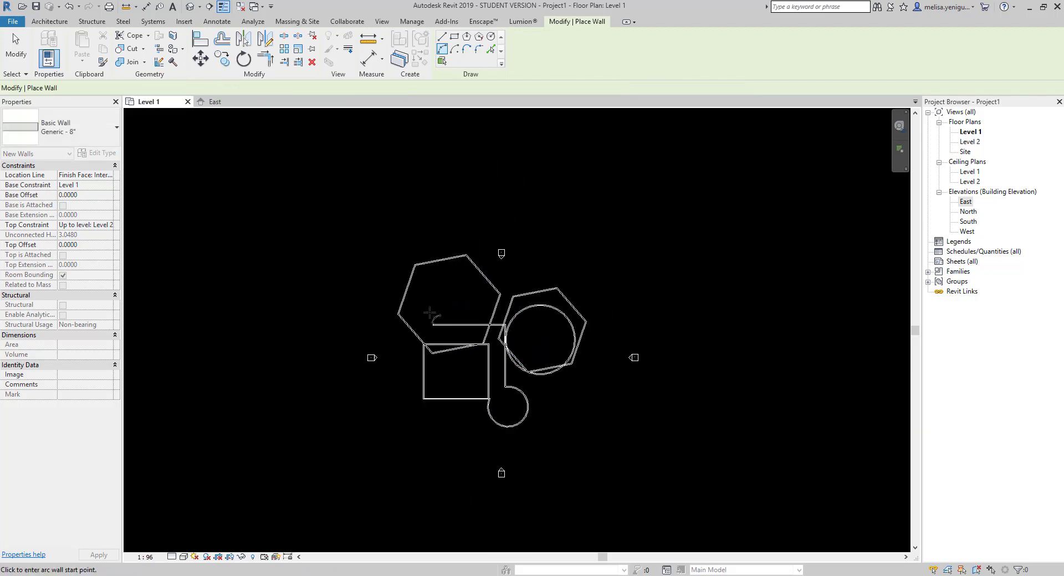
key(Escape)
drag(572, 420, 421, 295)
key(Delete)
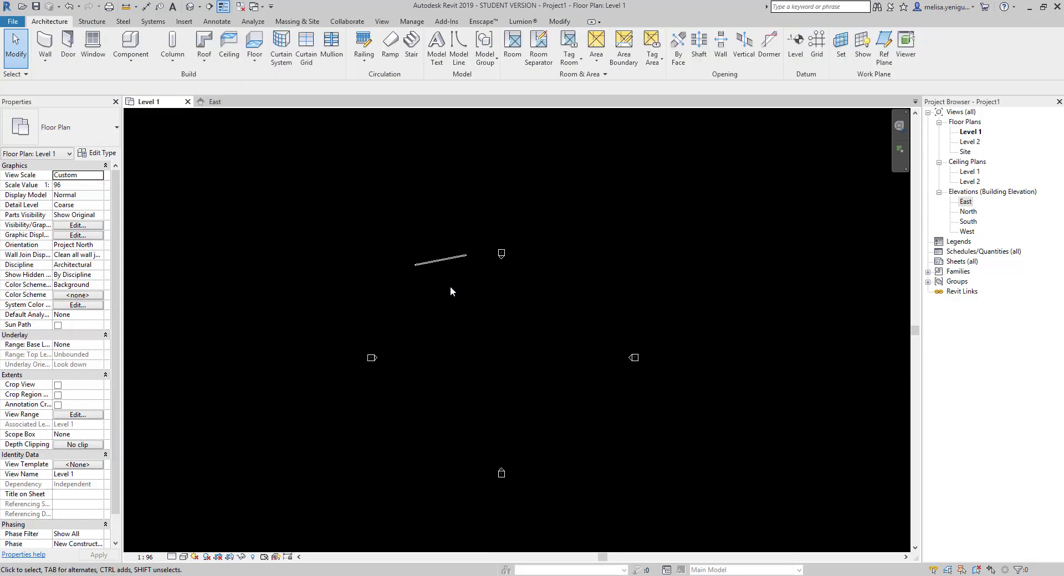
click(441, 260)
key(Delete)
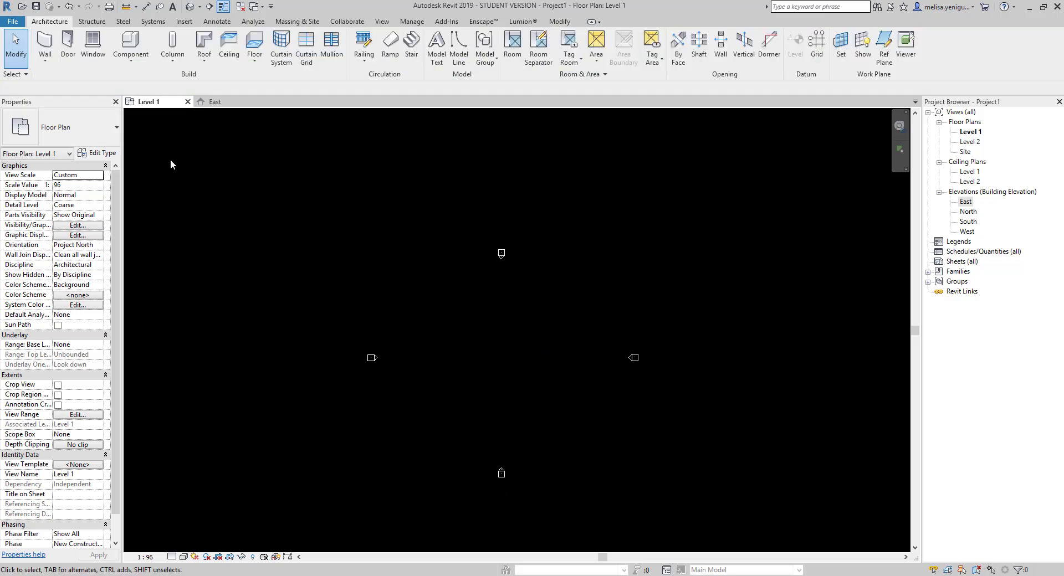
Step: Draw a straight horizontal wall about 16 m long in the Level 1 plan, with its top constrained to Level 2
click(46, 42)
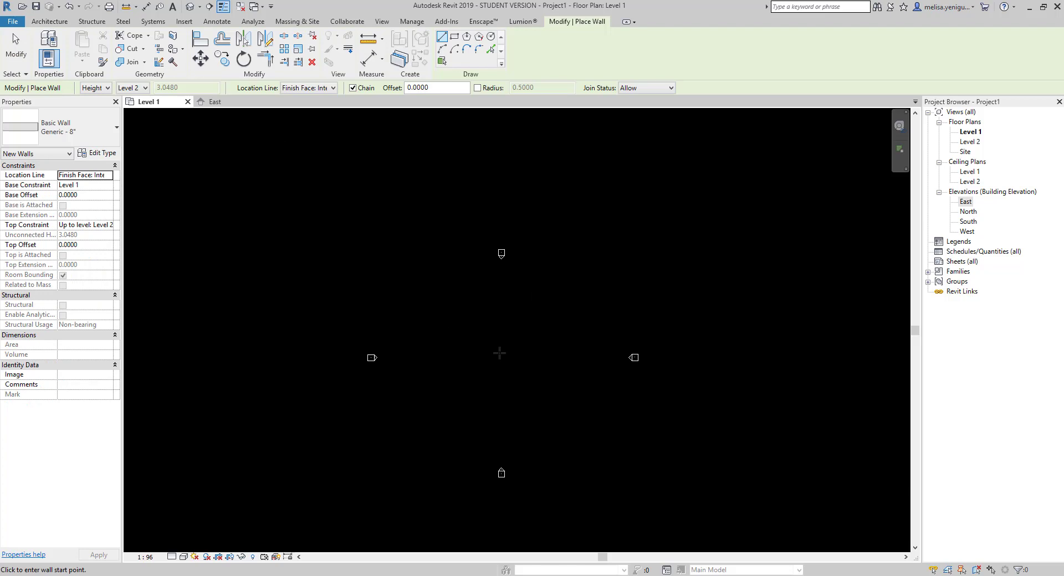
middle_drag(499, 353, 420, 300)
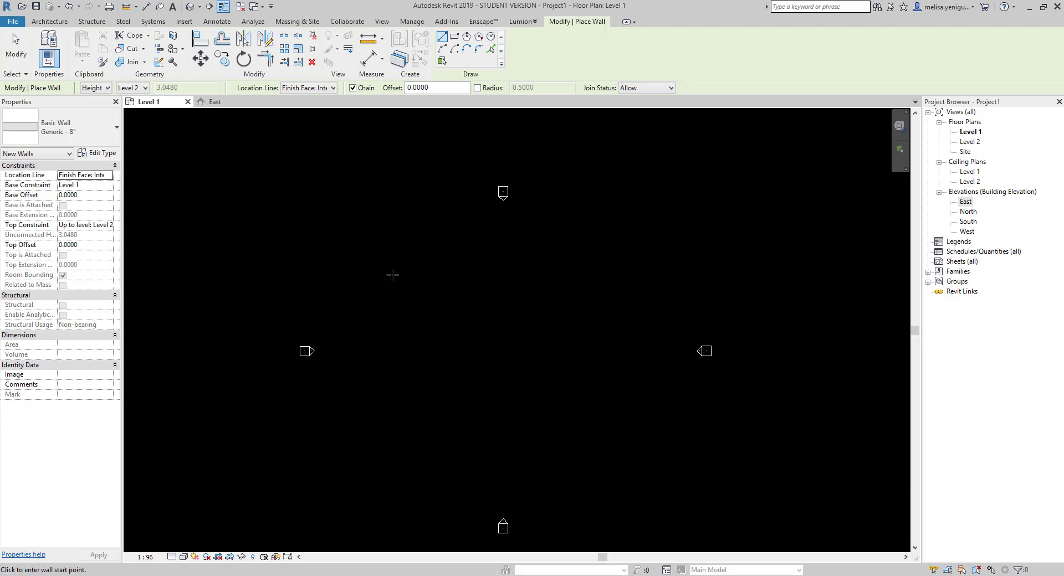
click(401, 287)
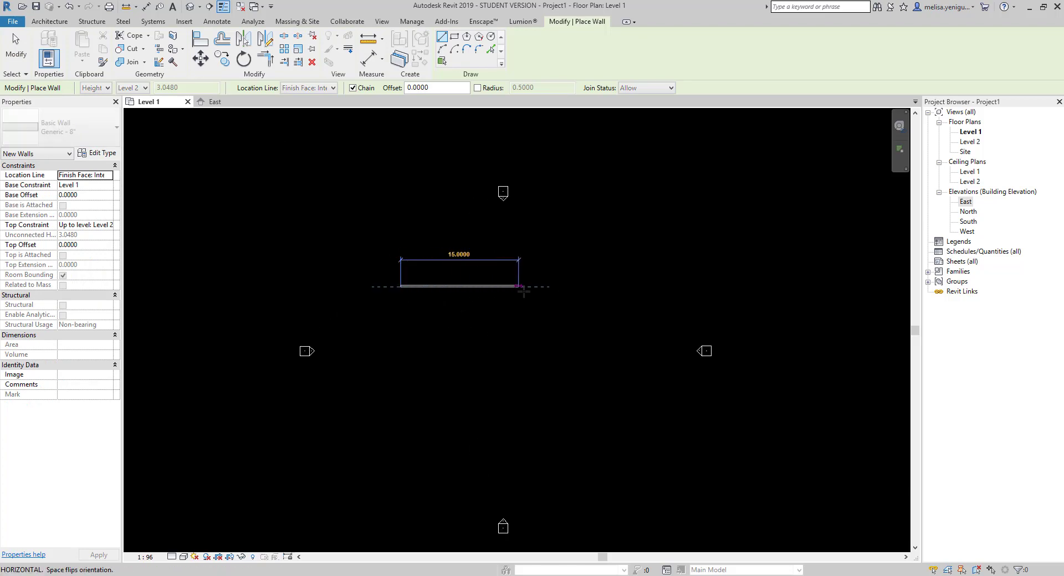
click(526, 286)
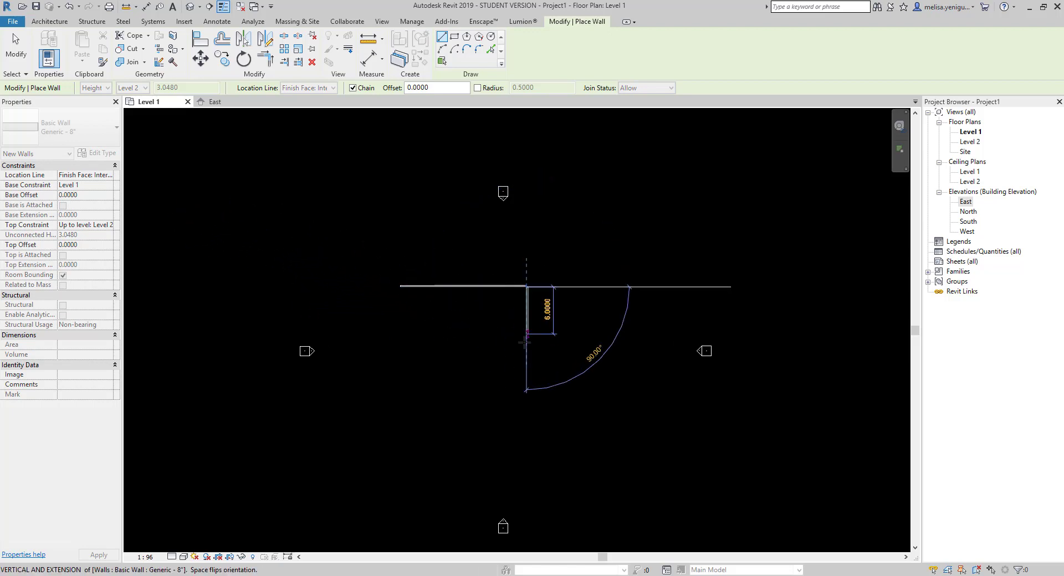
key(Escape)
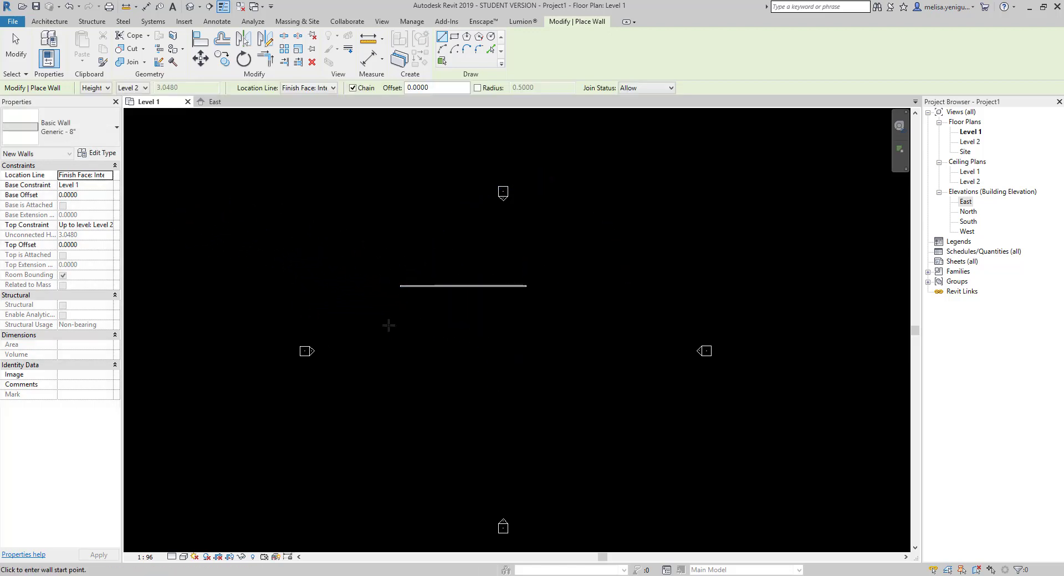
Step: Set the height constraint for new walls to Unconnected, keeping the 3.0480 height
click(128, 92)
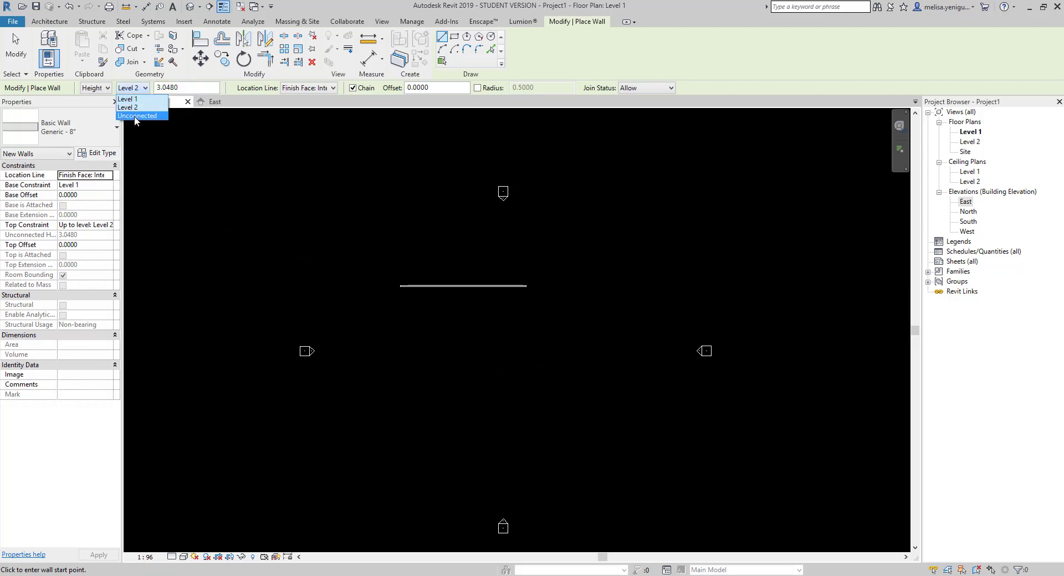
click(127, 103)
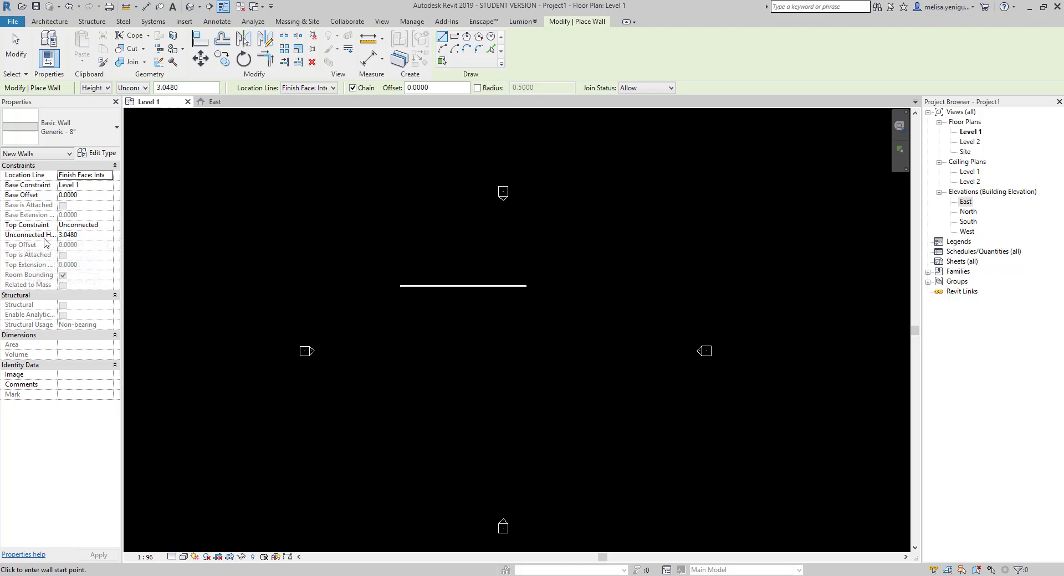
click(140, 95)
click(133, 92)
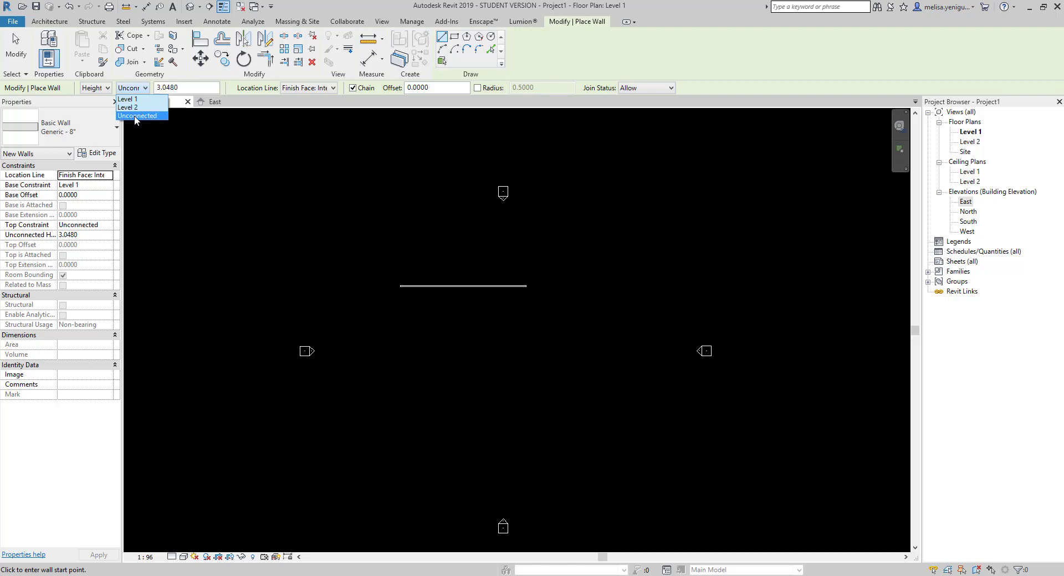
click(138, 116)
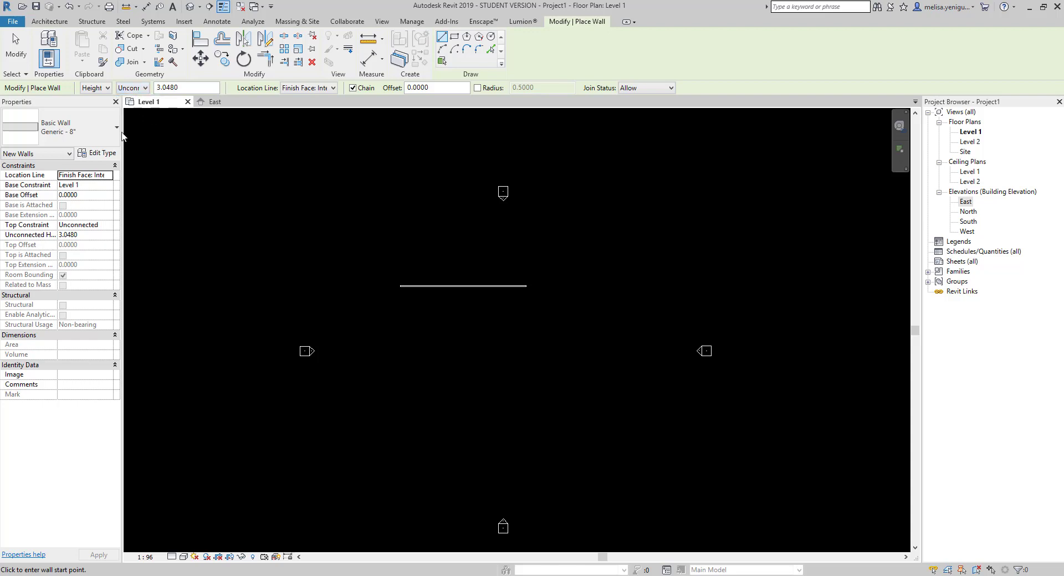
Step: Examine the Top Constraint choices and the Unconnected Height property for new walls
click(106, 225)
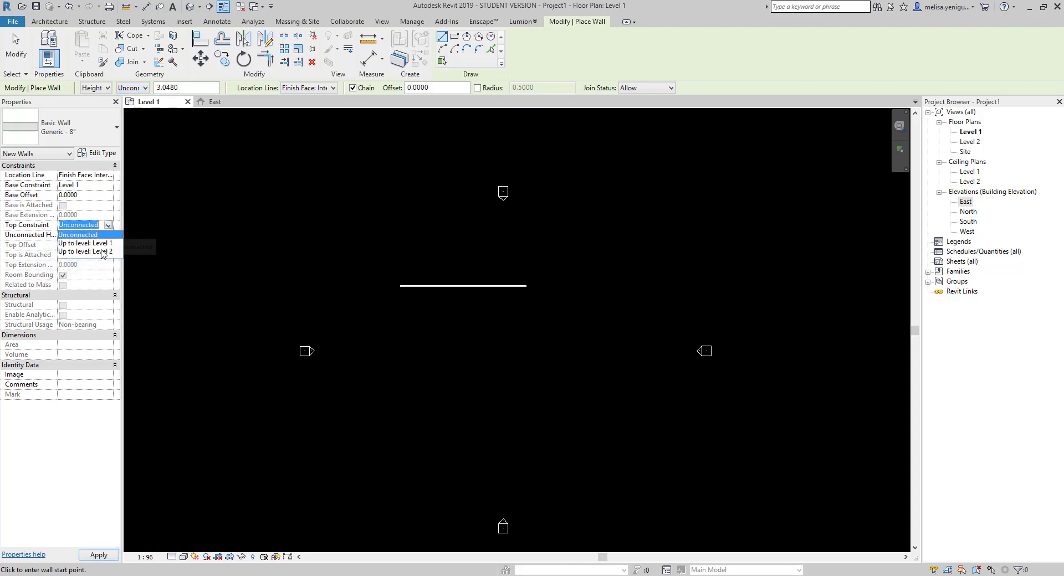
click(109, 227)
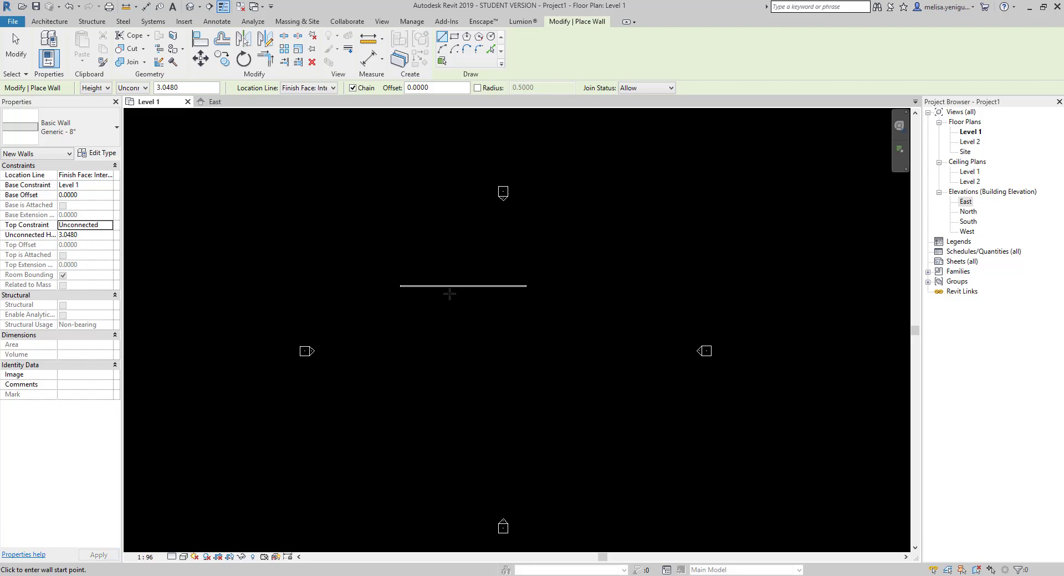
click(89, 235)
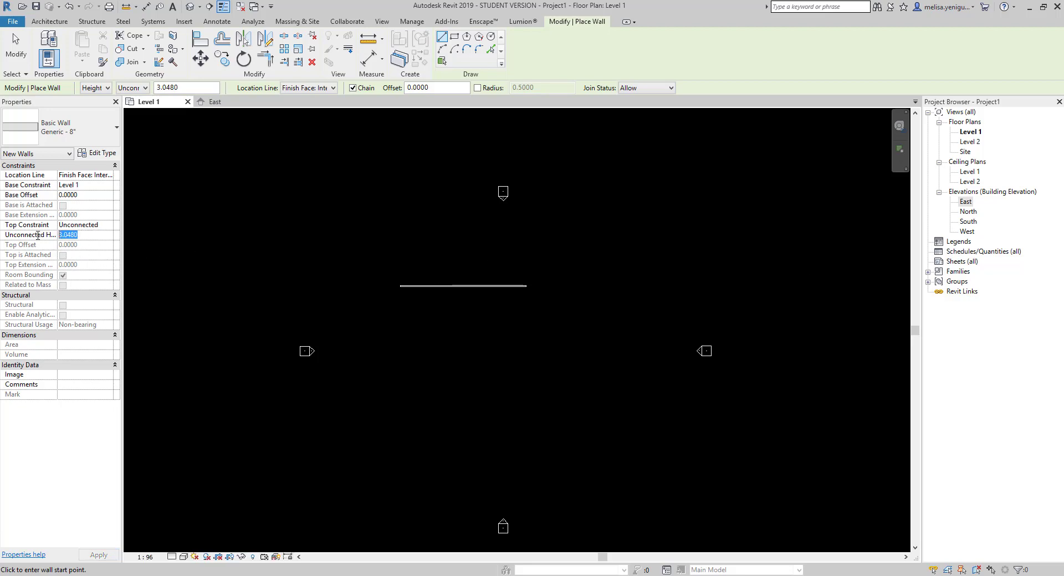
key(Escape)
key(Escape)
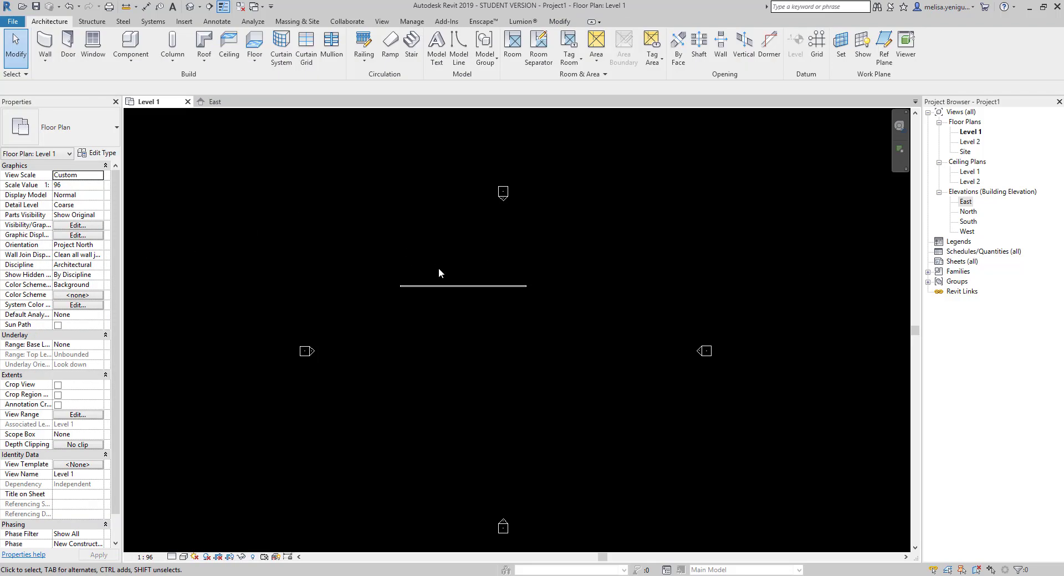
Step: Delete the straight horizontal practice wall from the Level 1 plan
click(441, 285)
key(Delete)
scroll(467, 299, up, 3)
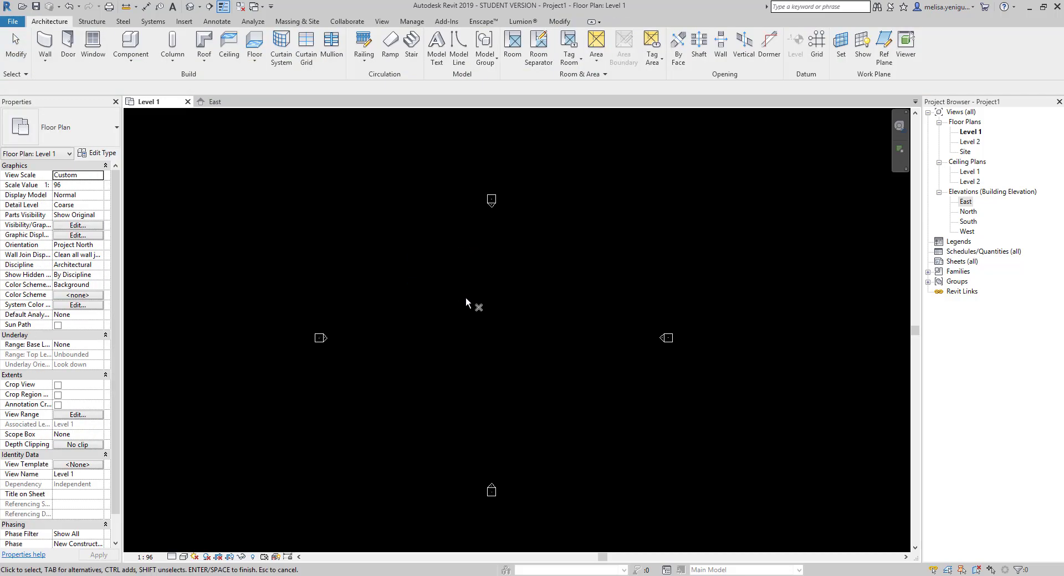
Step: Draw a rectangle of unconnected walls about 16.4 m by 10.3 m between the elevation markers
click(45, 50)
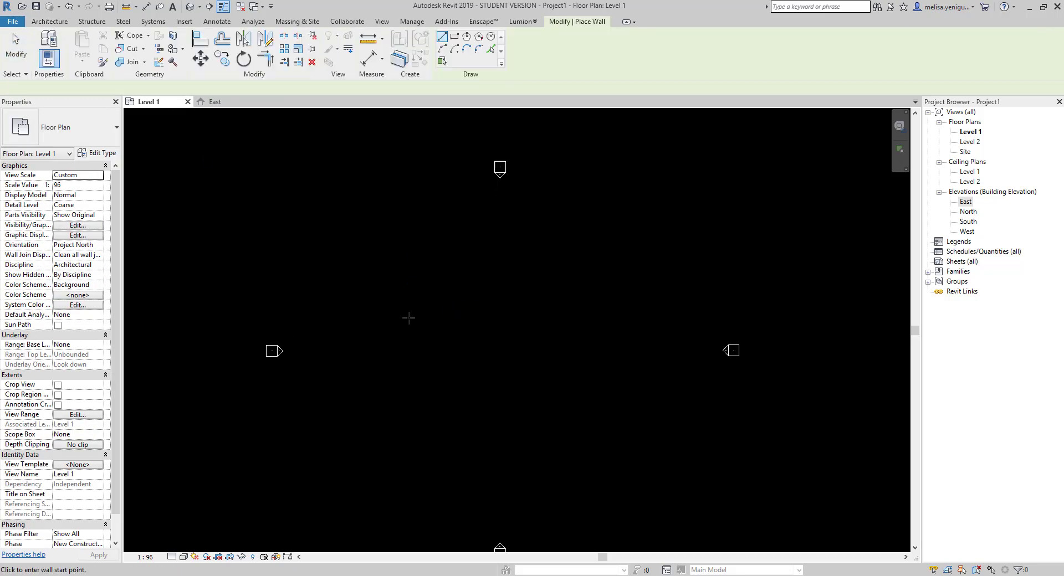
click(406, 275)
click(454, 37)
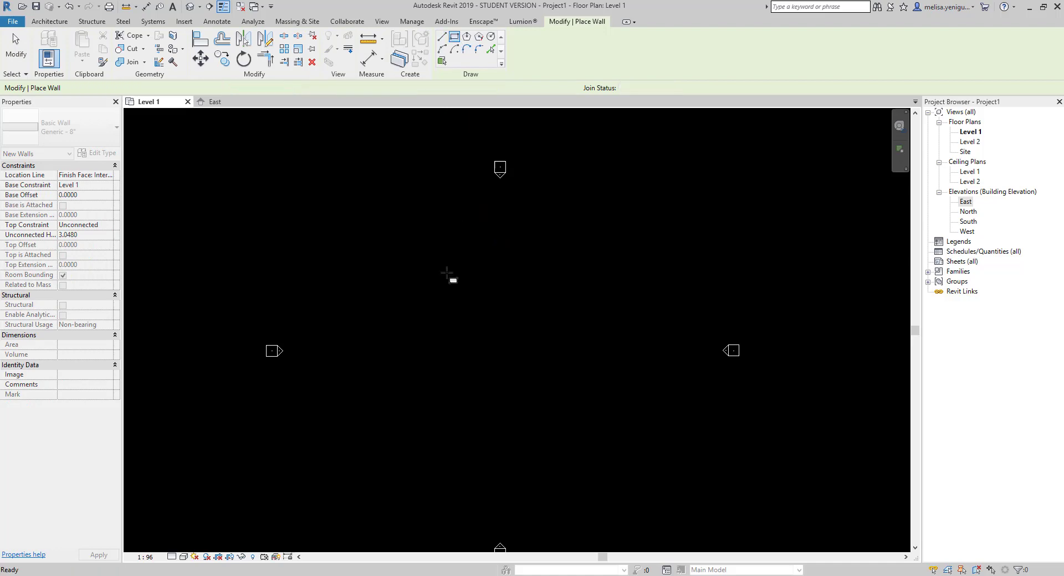
click(428, 276)
click(578, 369)
key(Escape)
key(Escape)
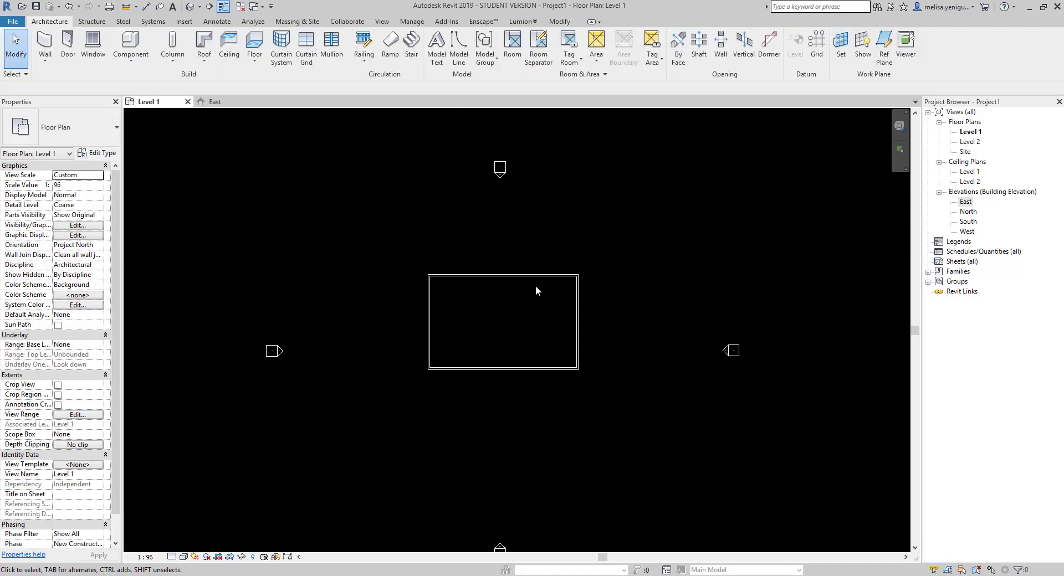
Step: Open the default 3D view of the rectangular wall enclosure
click(189, 6)
ctrl+middle_drag(560, 365, 527, 332)
scroll(594, 300, up, 2)
Step: Set the front long wall's Top Constraint to Up to level: Level 2
click(528, 296)
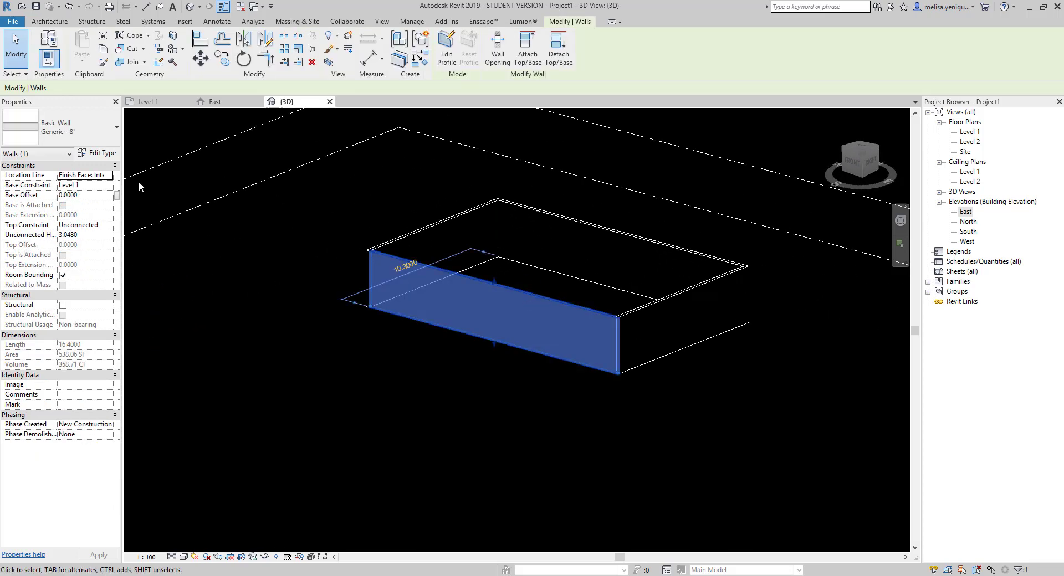
click(100, 226)
click(108, 226)
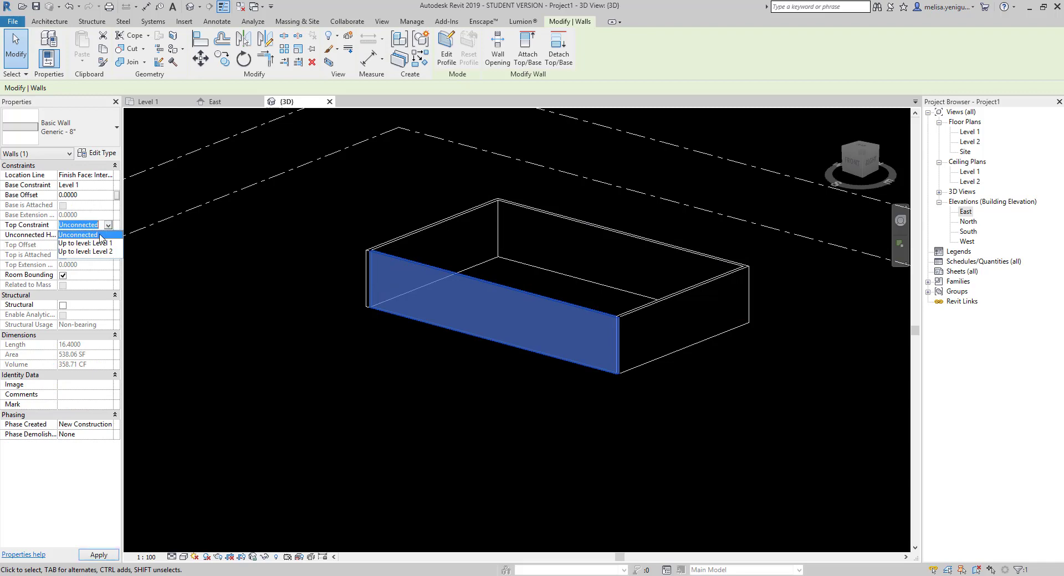
click(90, 252)
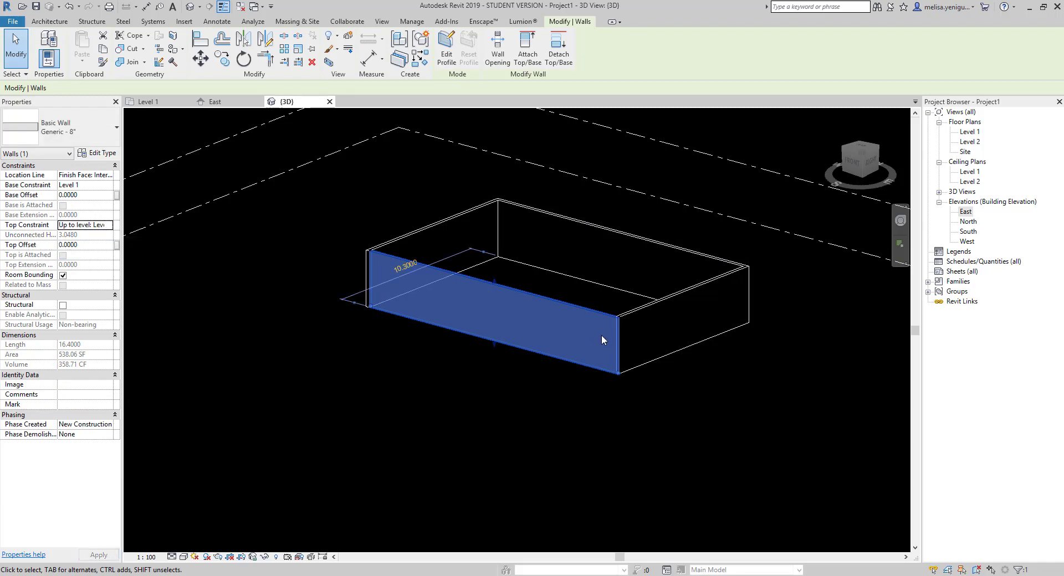
Step: Return the front long wall's Top Constraint to Unconnected and clear the selection
click(108, 226)
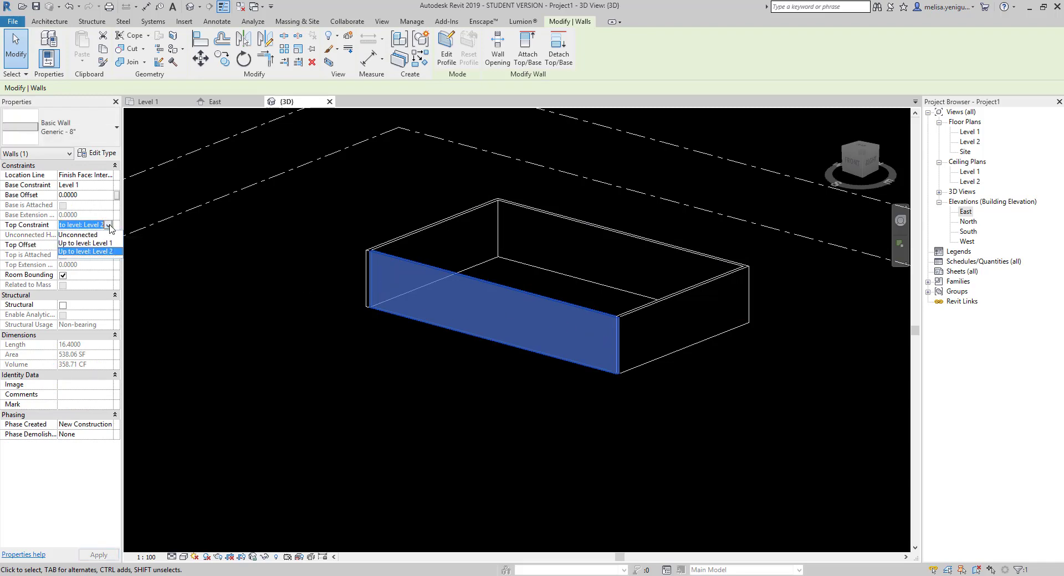
click(83, 235)
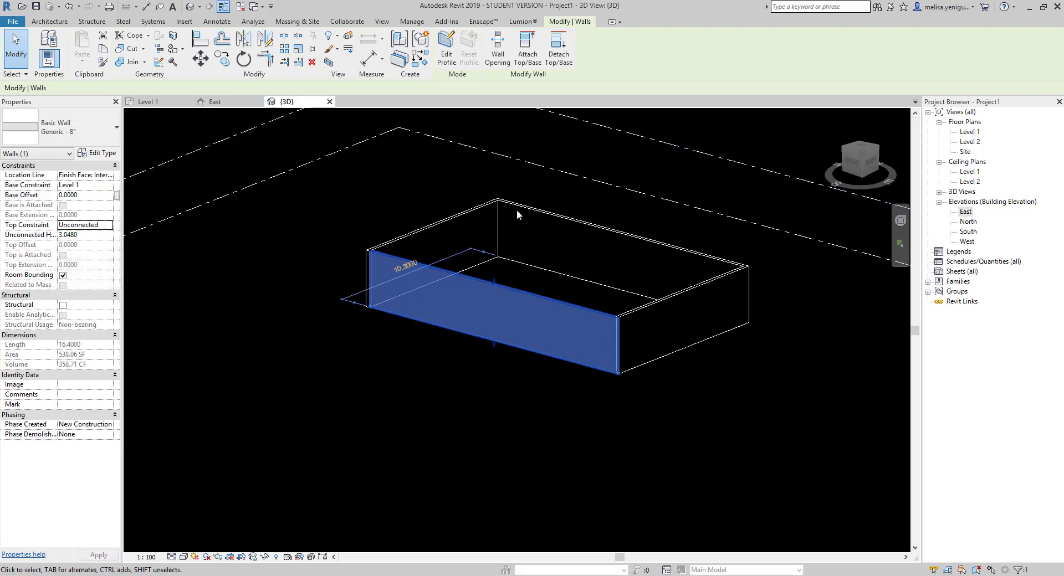
click(452, 376)
scroll(438, 381, down, 2)
scroll(438, 377, down, 1)
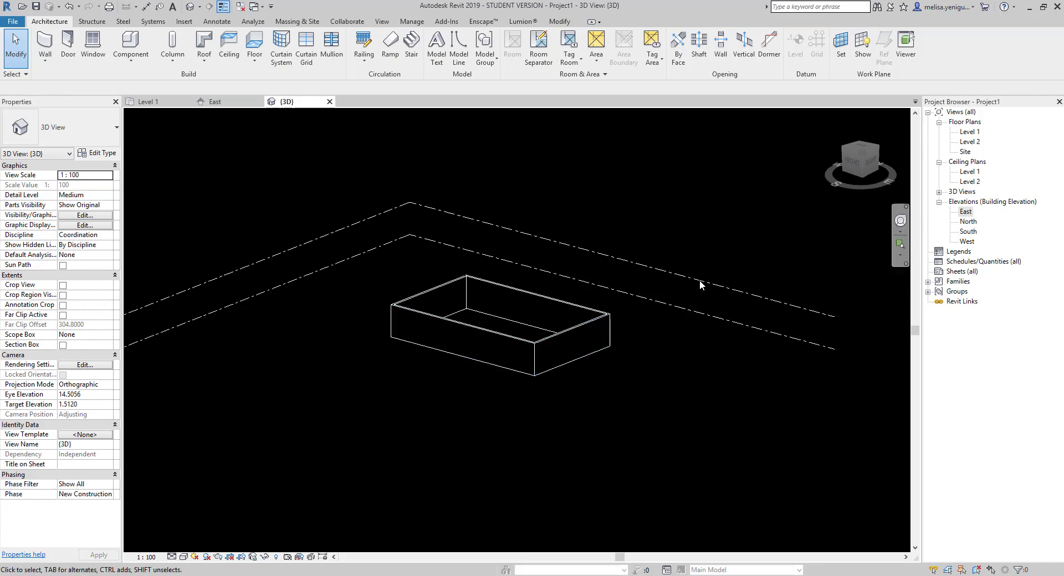
Step: In the East elevation, set the elevation of Level 2 to 5 m
click(195, 103)
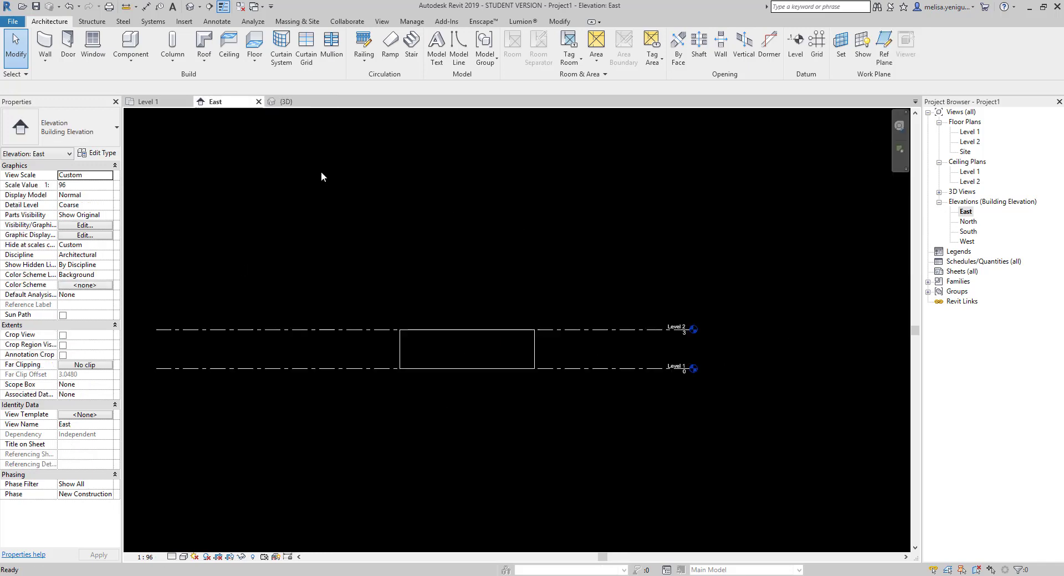
scroll(676, 329, up, 5)
click(671, 331)
click(670, 327)
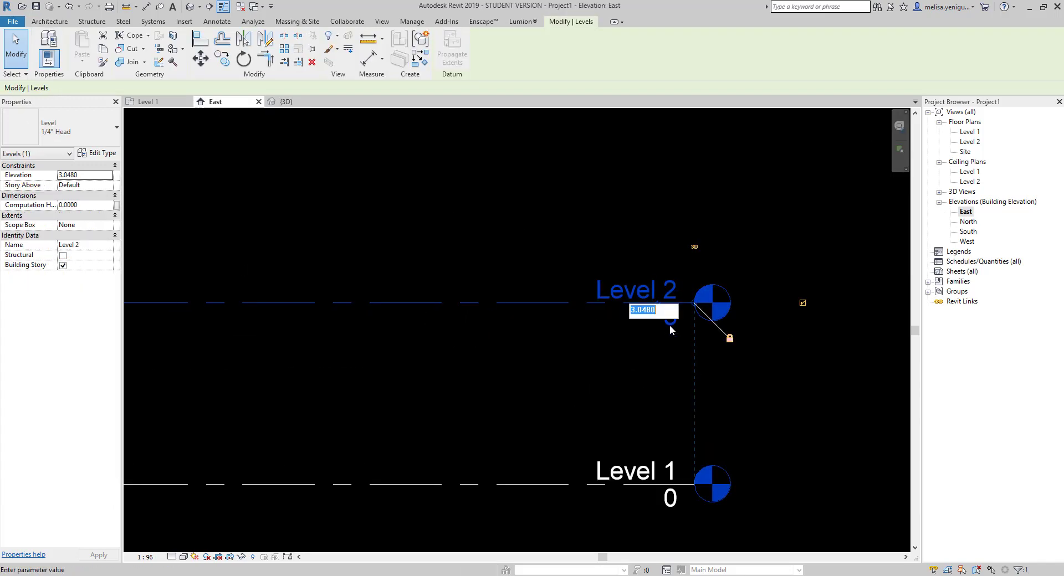
text(5)
key(Return)
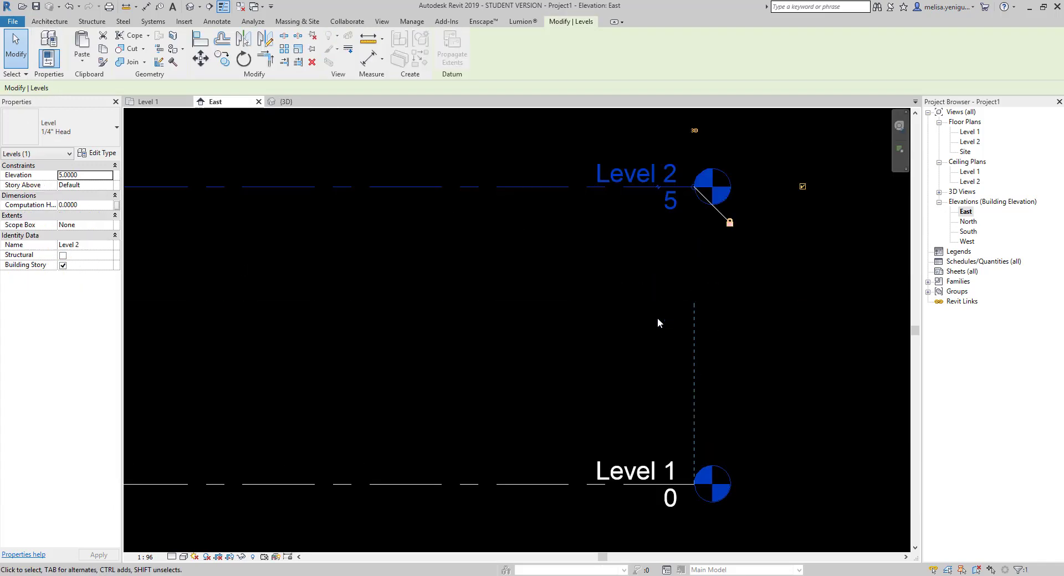
click(749, 317)
scroll(743, 317, down, 4)
scroll(737, 313, down, 2)
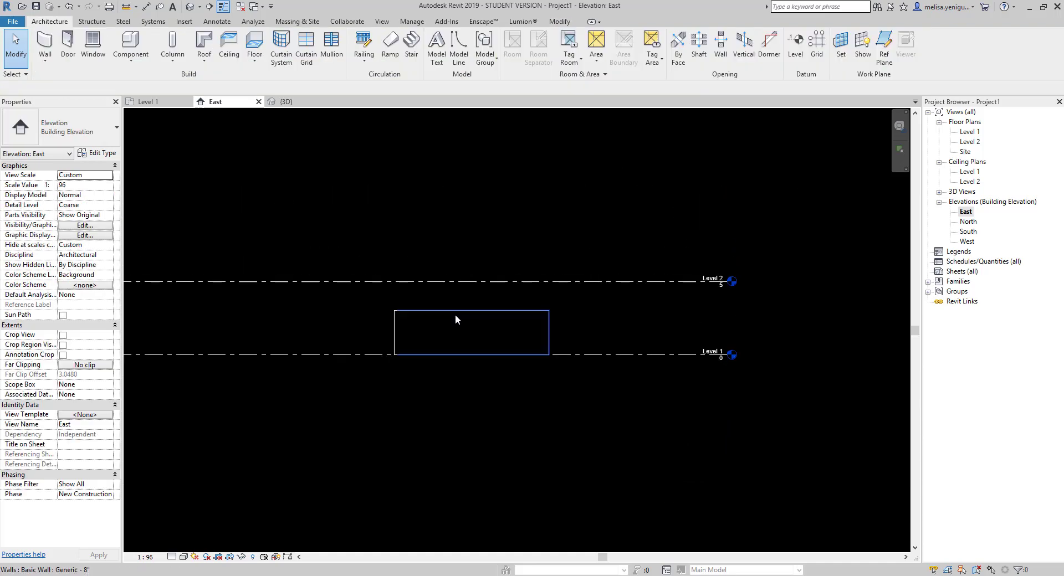
middle_drag(455, 314, 516, 302)
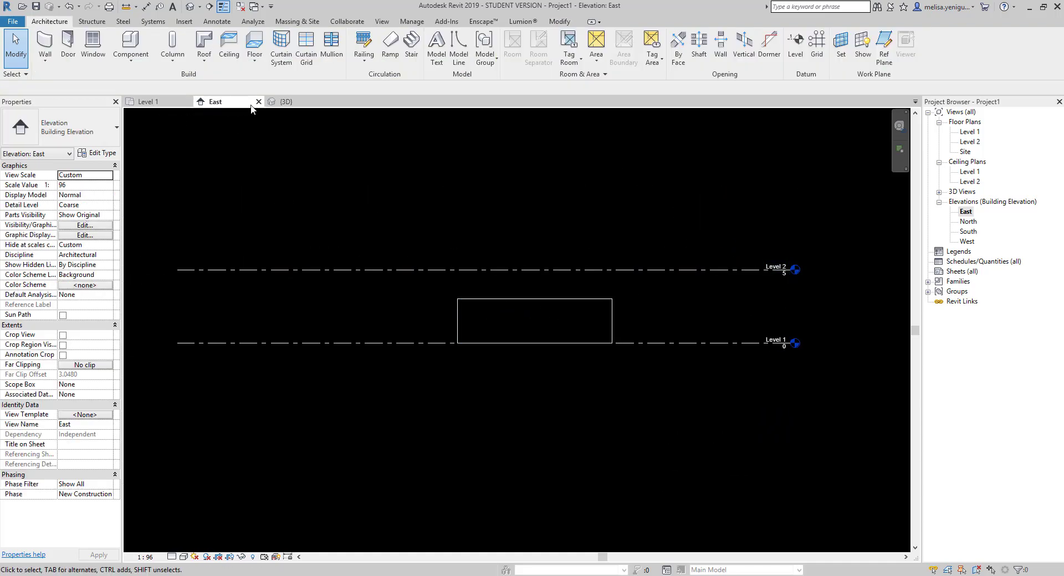
Step: From the Level 1 plan, set the rectangle's lower long wall to an unconnected height of 5 m and check it in 3D
click(148, 101)
scroll(558, 326, down, 3)
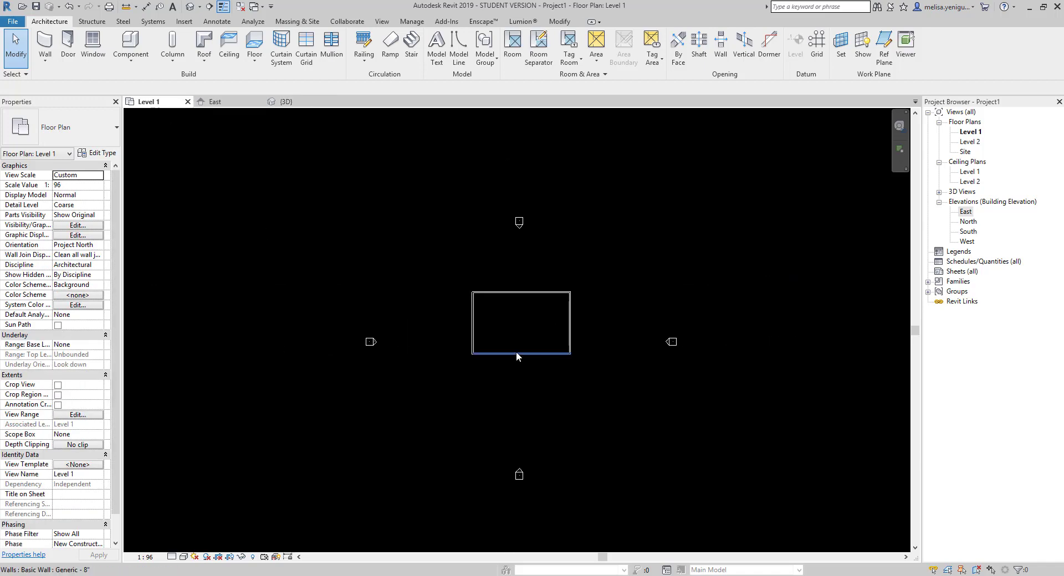
click(516, 353)
middle_drag(426, 385, 465, 329)
click(89, 235)
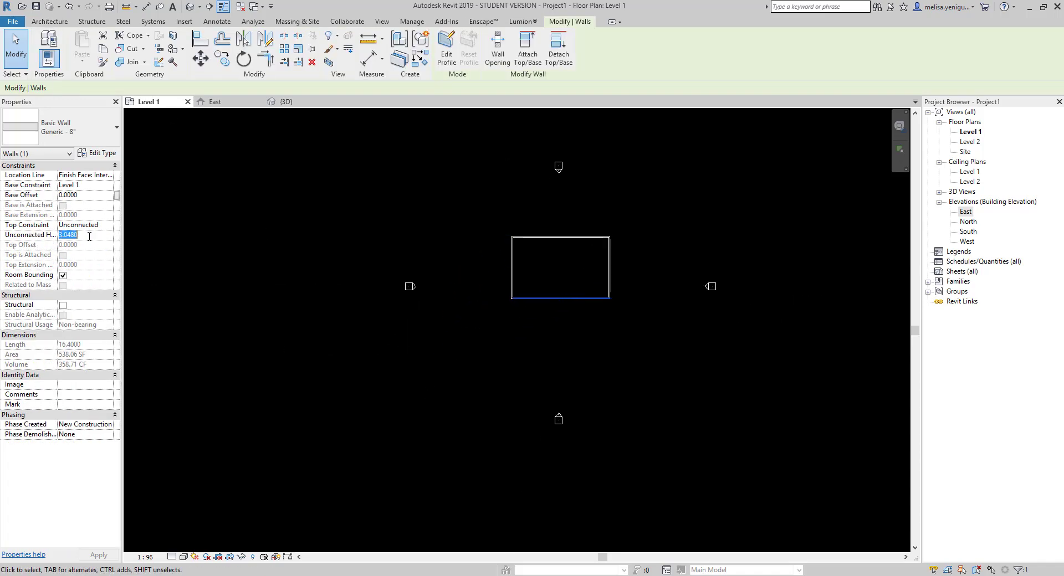
text(5.0000)
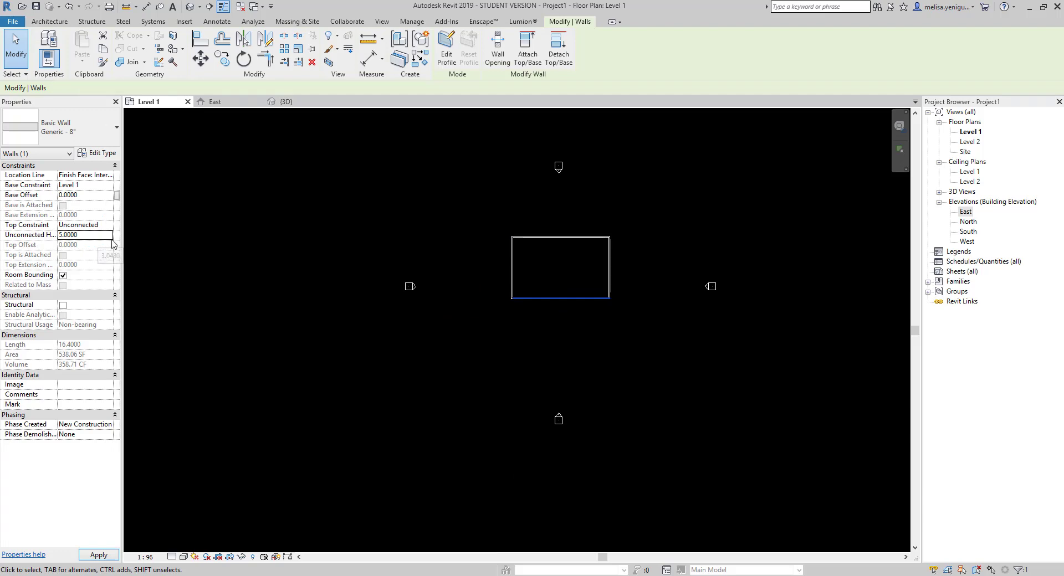
click(289, 101)
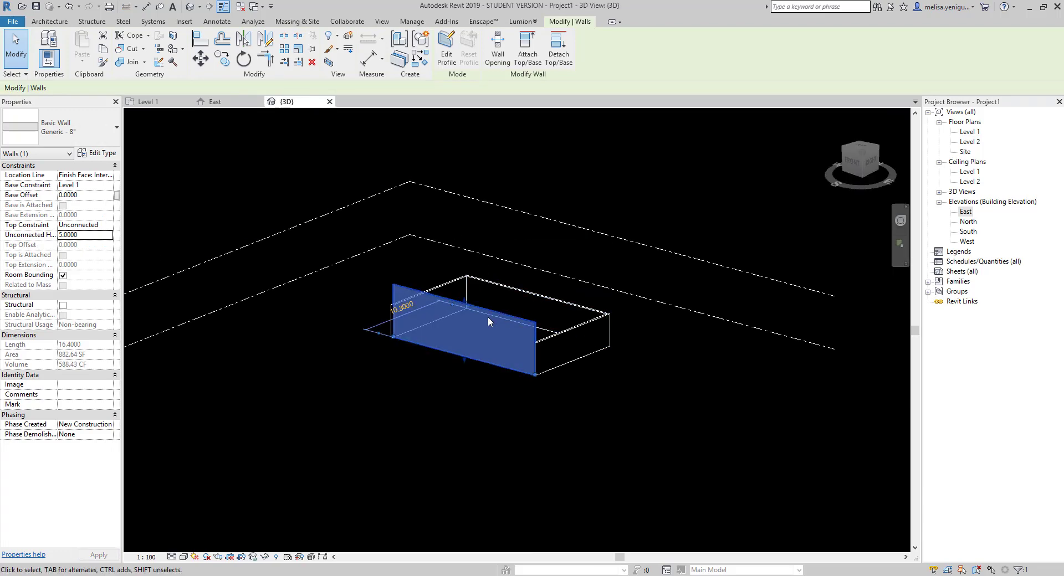
scroll(461, 308, up, 5)
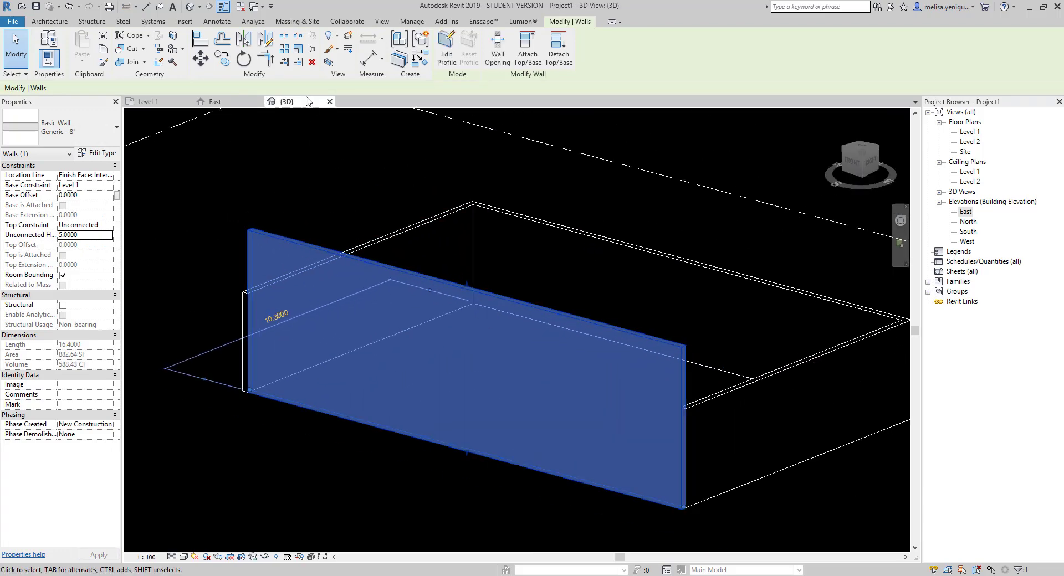
Step: In the East elevation, lower the top of the facing short wall to an unconnected height of about 2.4 m
click(214, 101)
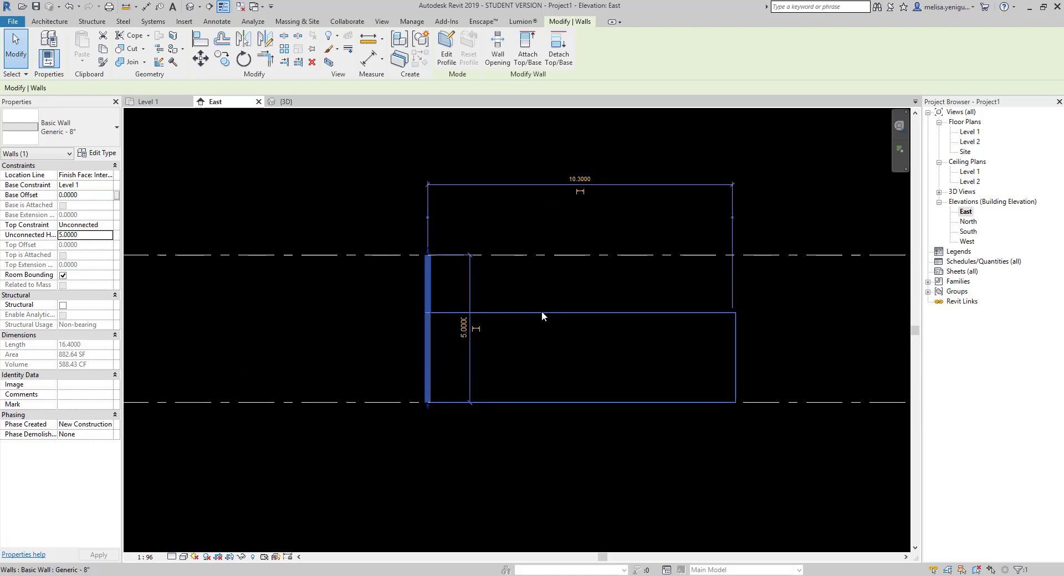
click(542, 313)
drag(585, 311, 580, 332)
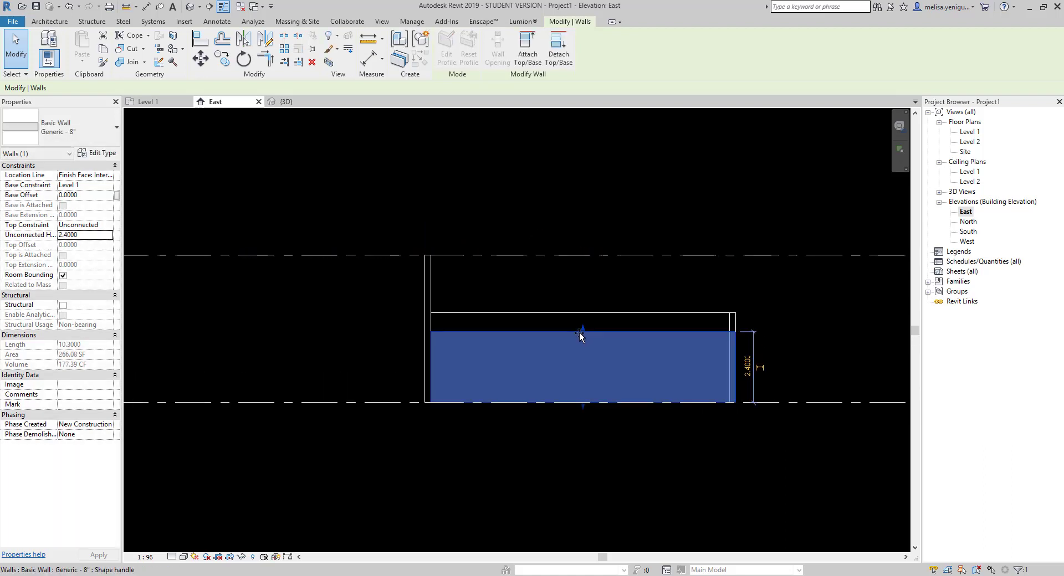
Step: Set the facing short wall's Top Constraint to Up to level: Level 2 and clear the selection
click(108, 225)
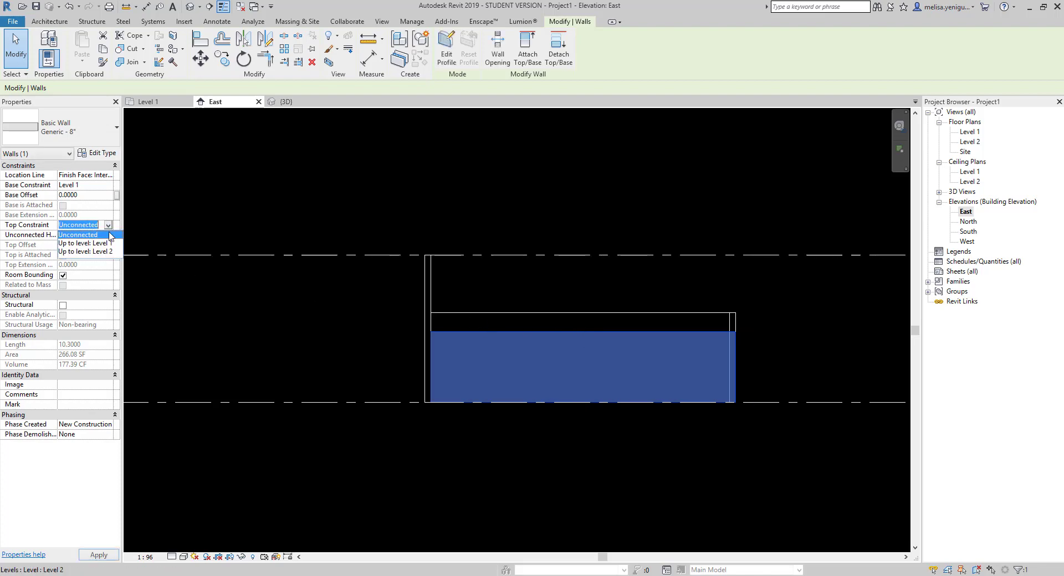
click(85, 252)
click(417, 291)
scroll(418, 291, down, 2)
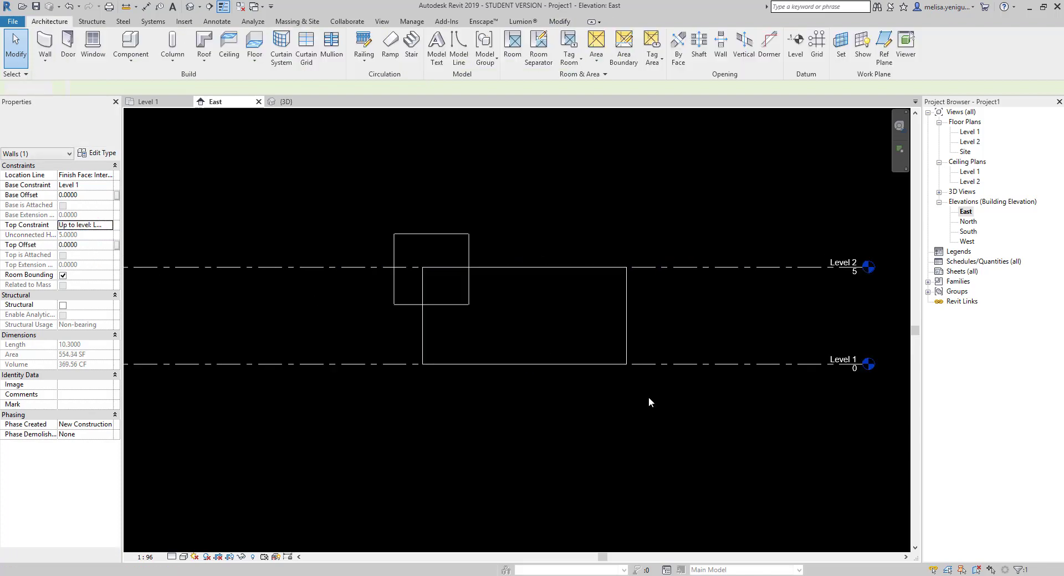
Step: Set the Top Constraint of all four walls together to Up to level: Level 2 and check them in 3D
drag(649, 398, 393, 233)
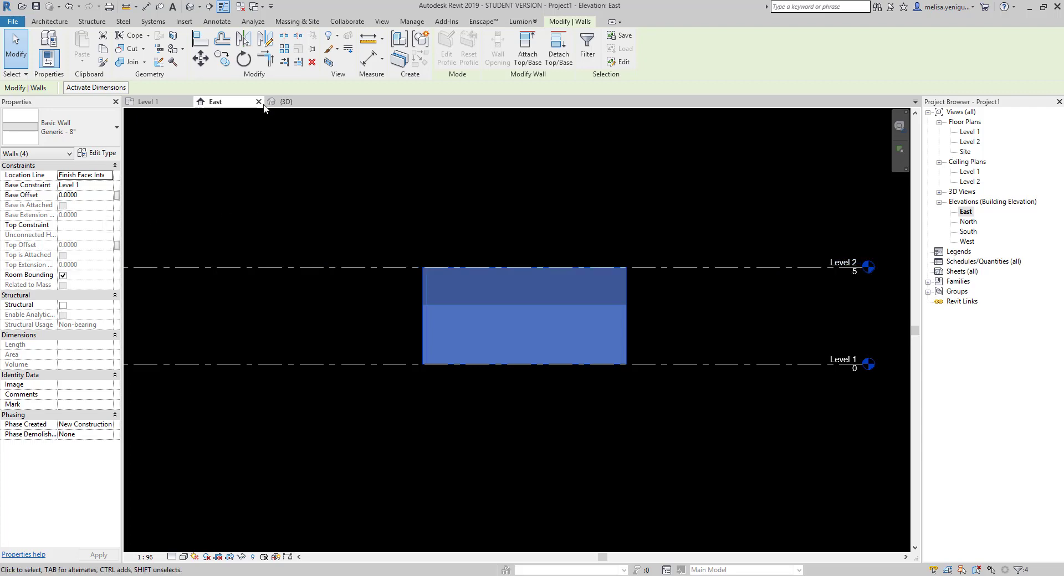
click(102, 225)
click(108, 225)
click(96, 256)
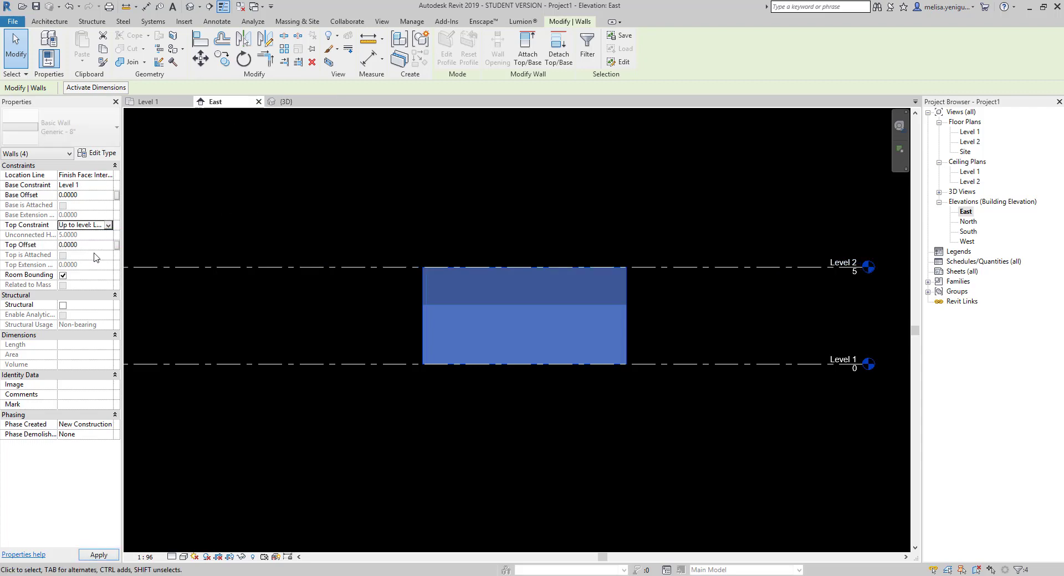
click(287, 131)
click(284, 102)
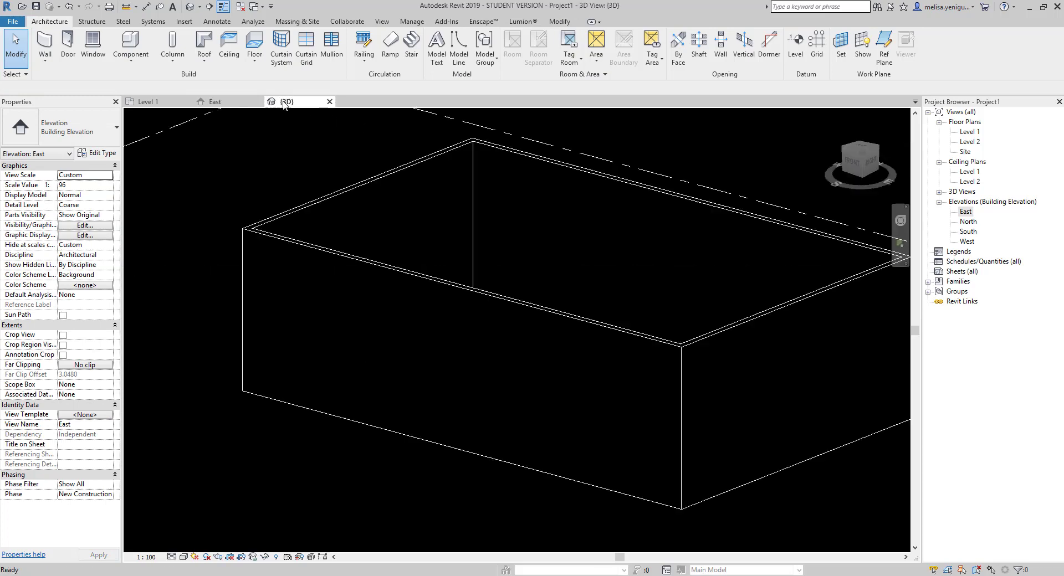
scroll(521, 291, down, 4)
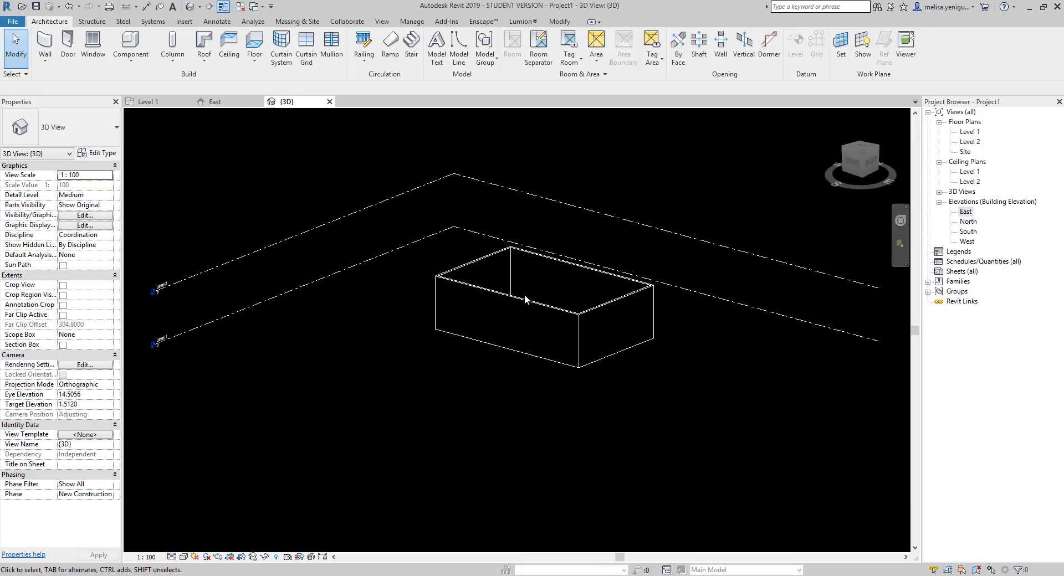
shift+middle_drag(517, 348, 339, 184)
Step: In the East elevation, set the elevation of Level 2 to 3 m and check the walls in the 3D view
click(215, 101)
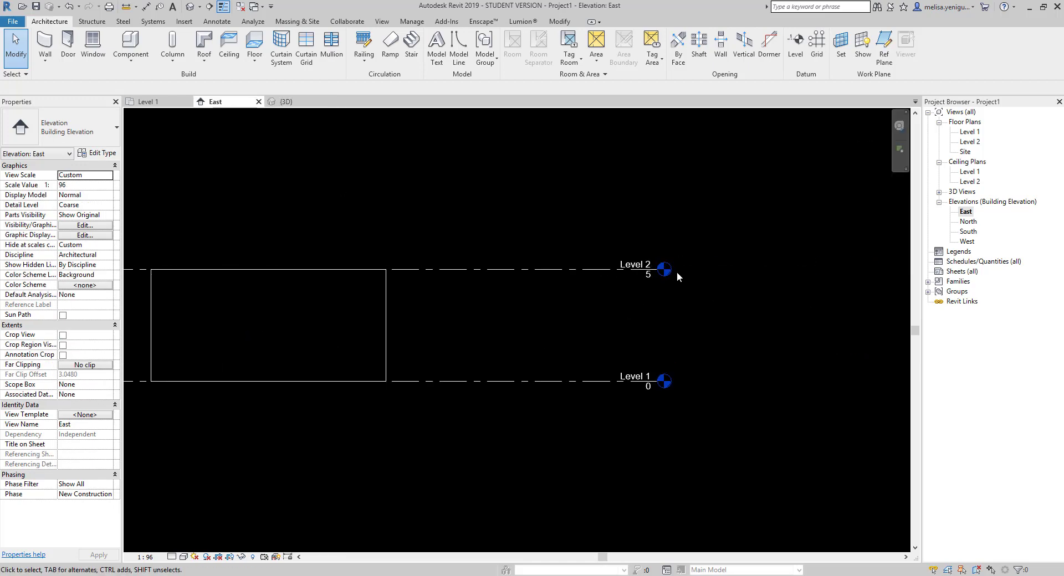
scroll(677, 272, up, 2)
click(624, 281)
click(624, 277)
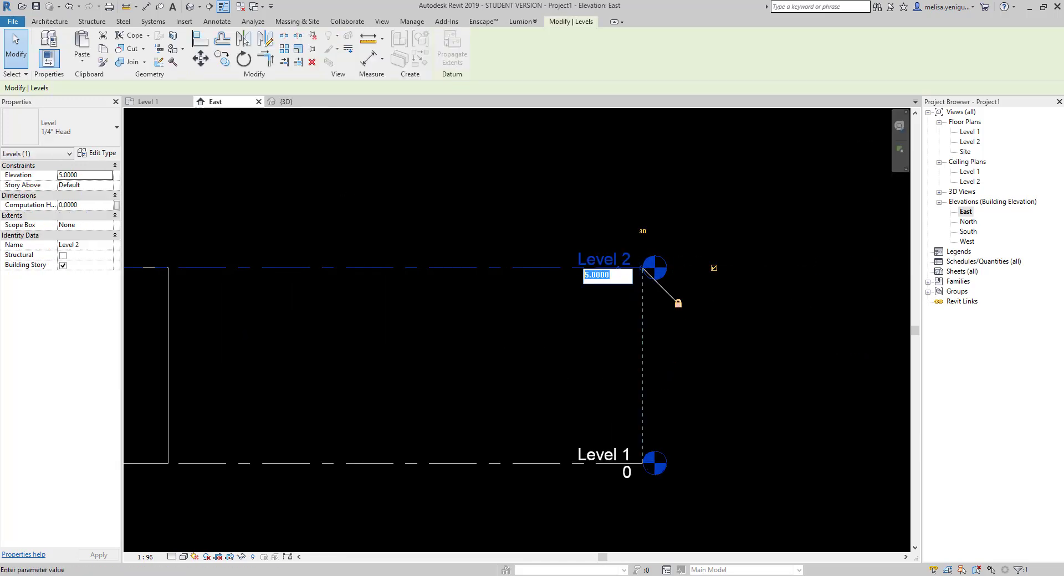
text(3)
key(Return)
click(619, 269)
scroll(330, 315, down, 3)
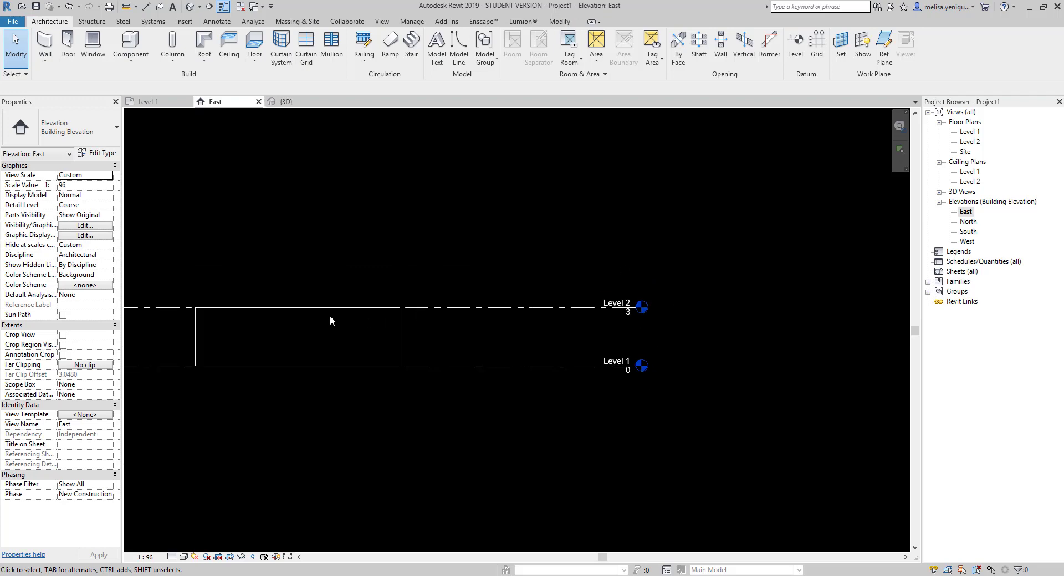
middle_drag(331, 315, 569, 279)
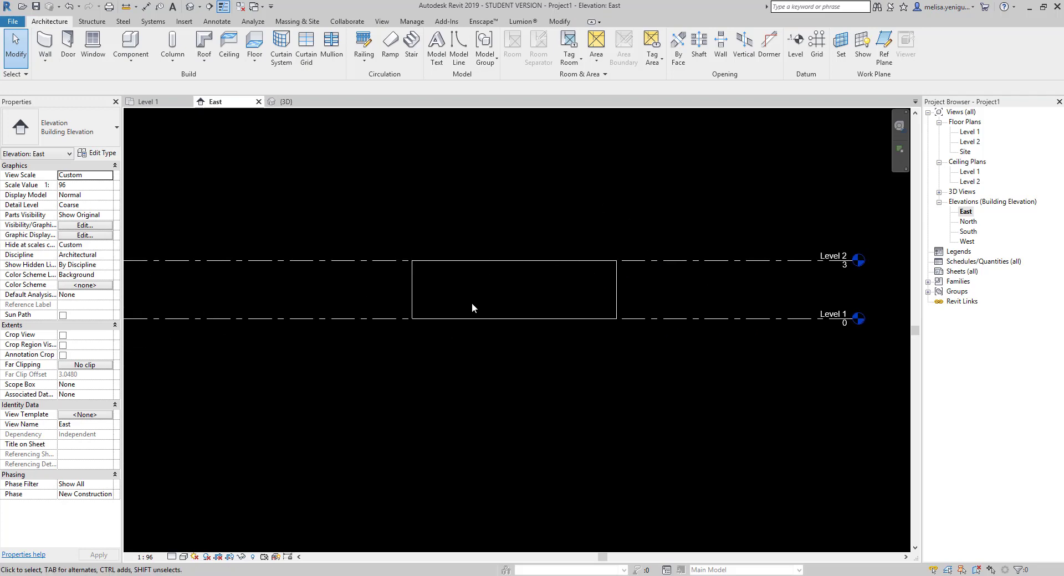
click(149, 102)
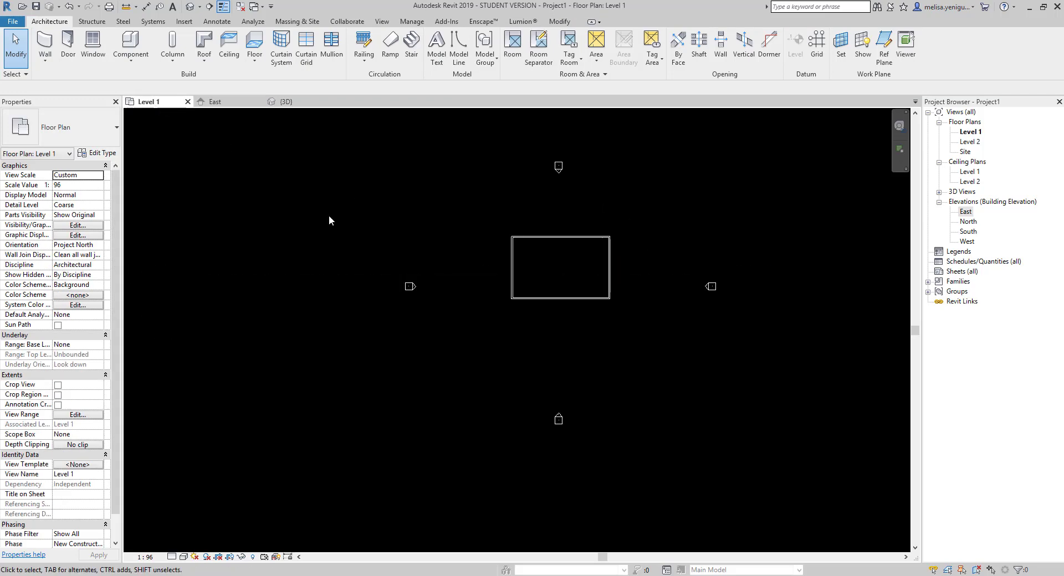
click(271, 102)
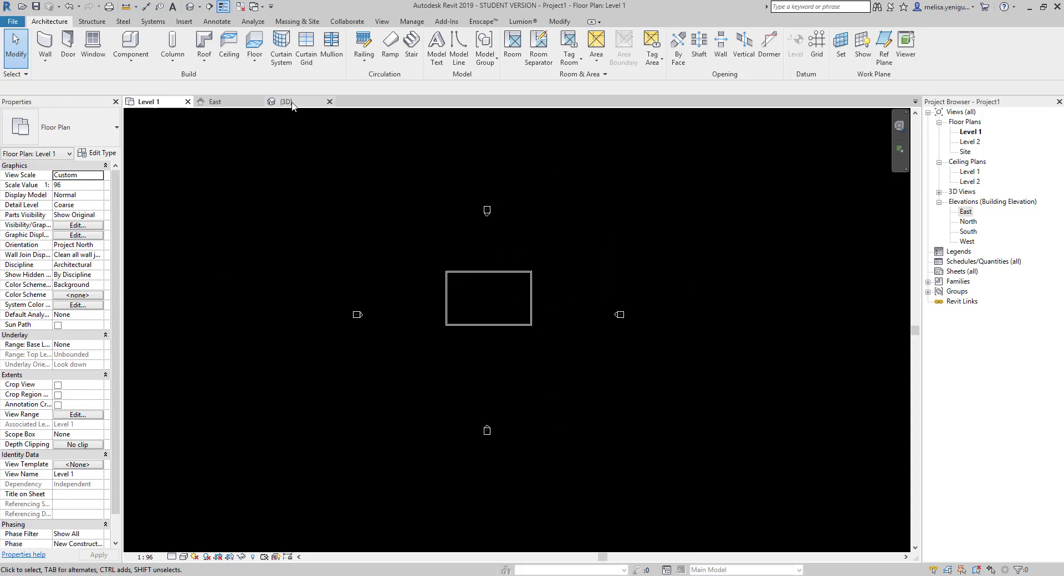
scroll(505, 315, up, 2)
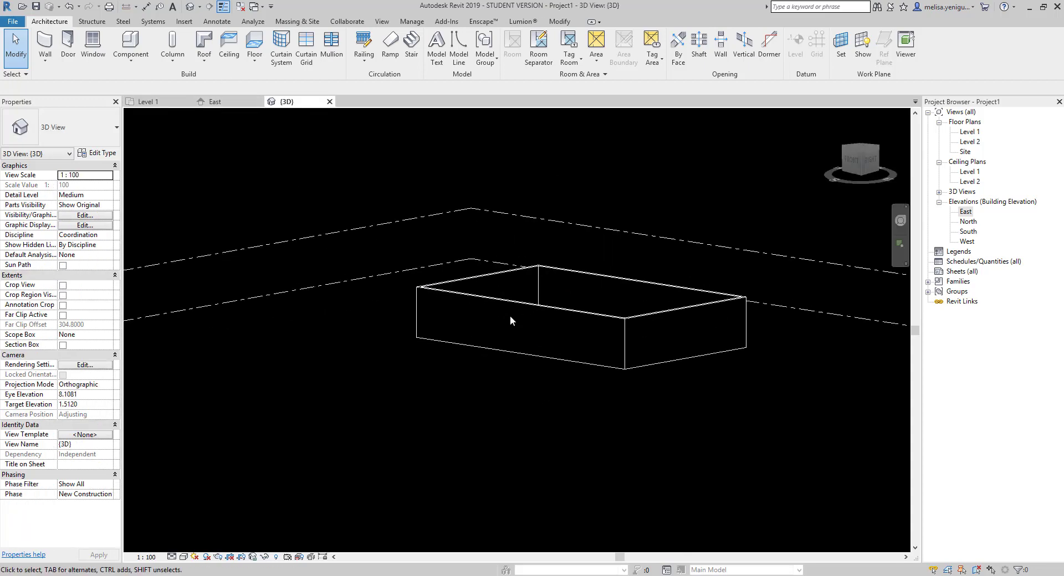
click(217, 102)
scroll(683, 286, up, 3)
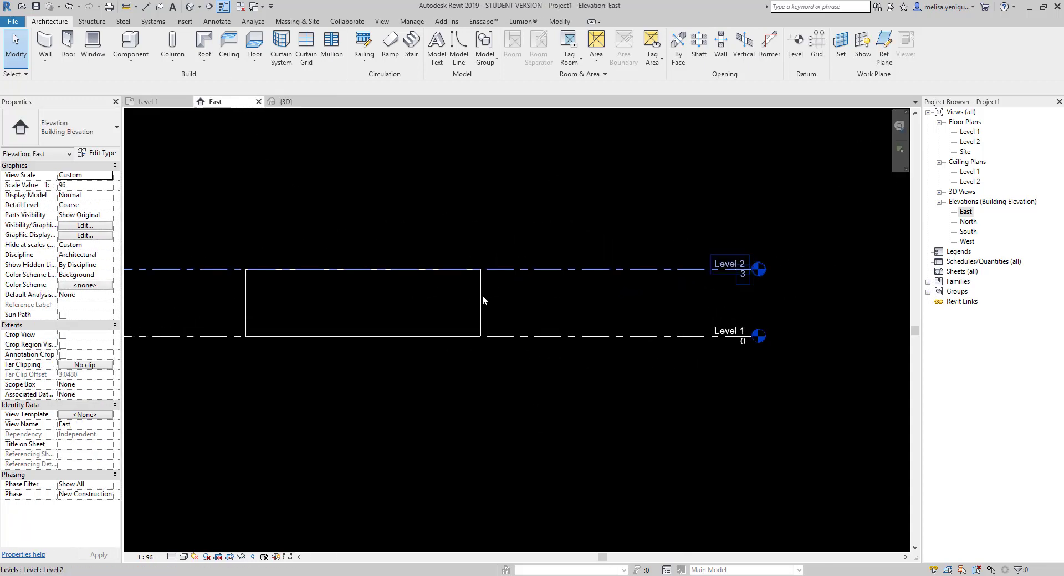
Step: In the 3D view, set the front long wall's Top Constraint to Unconnected with an unconnected height of 1 m
click(288, 107)
click(534, 305)
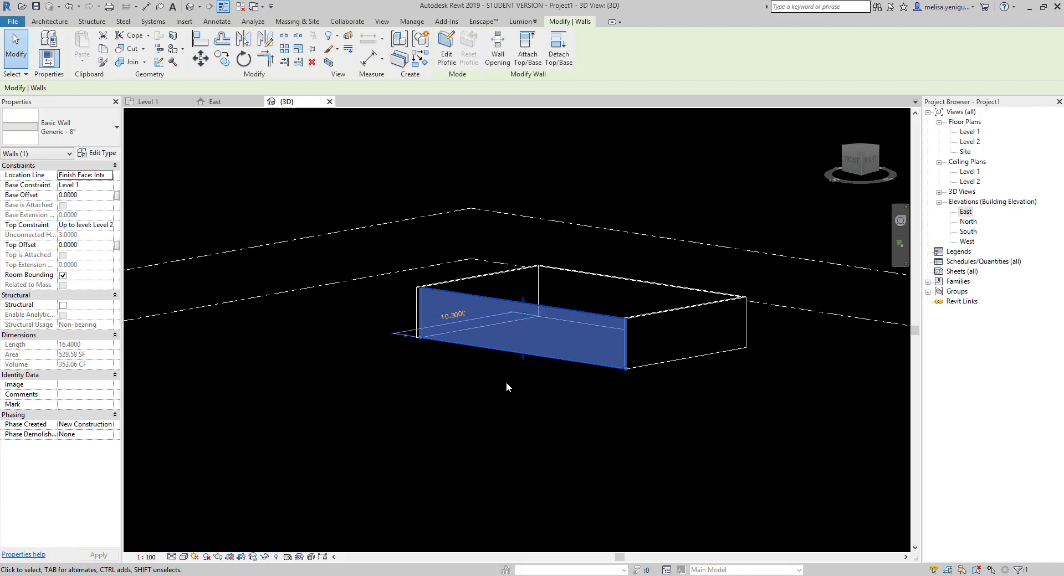
click(106, 224)
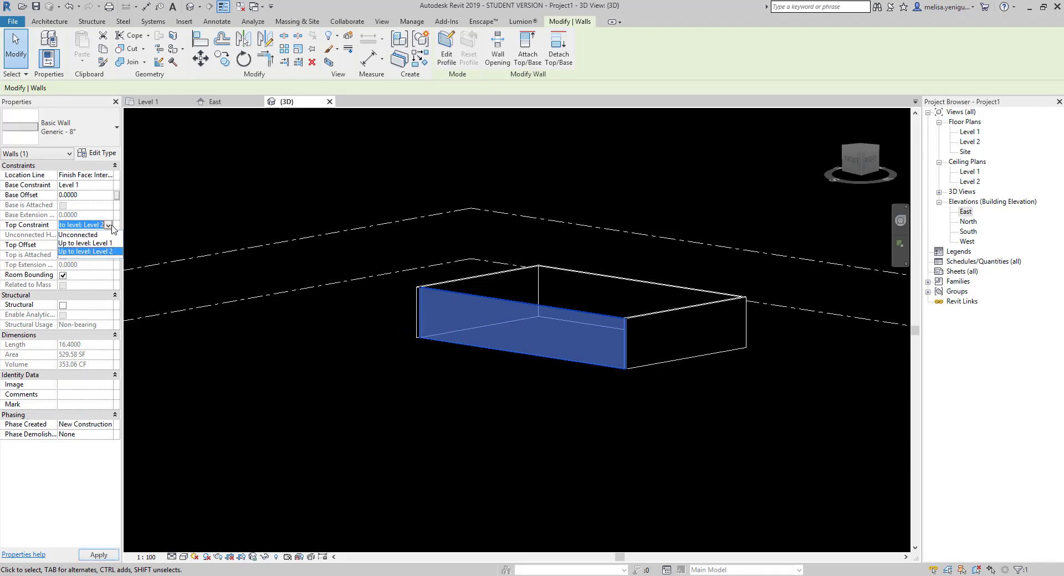
click(93, 242)
click(92, 236)
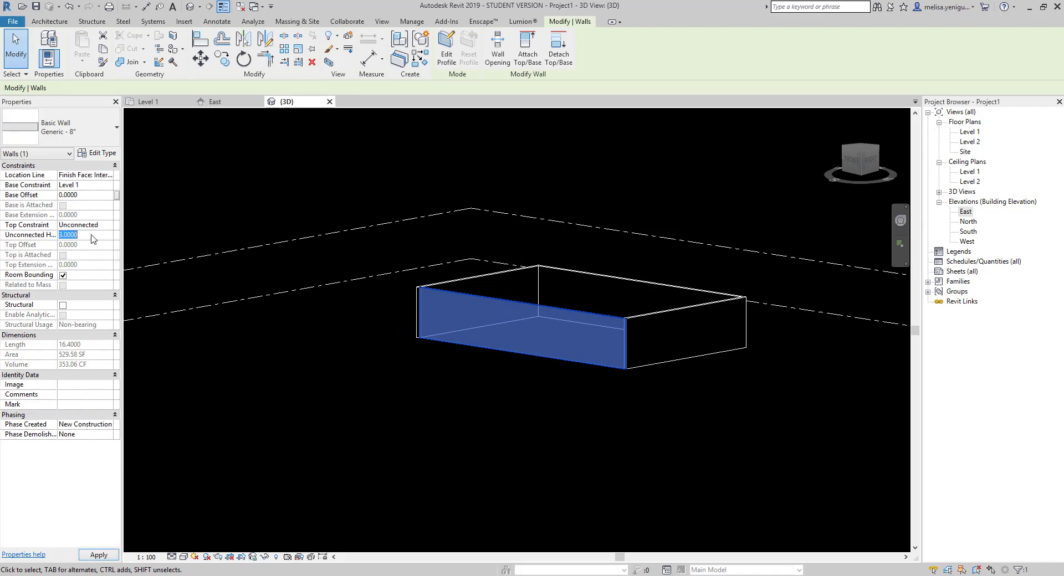
text(1)
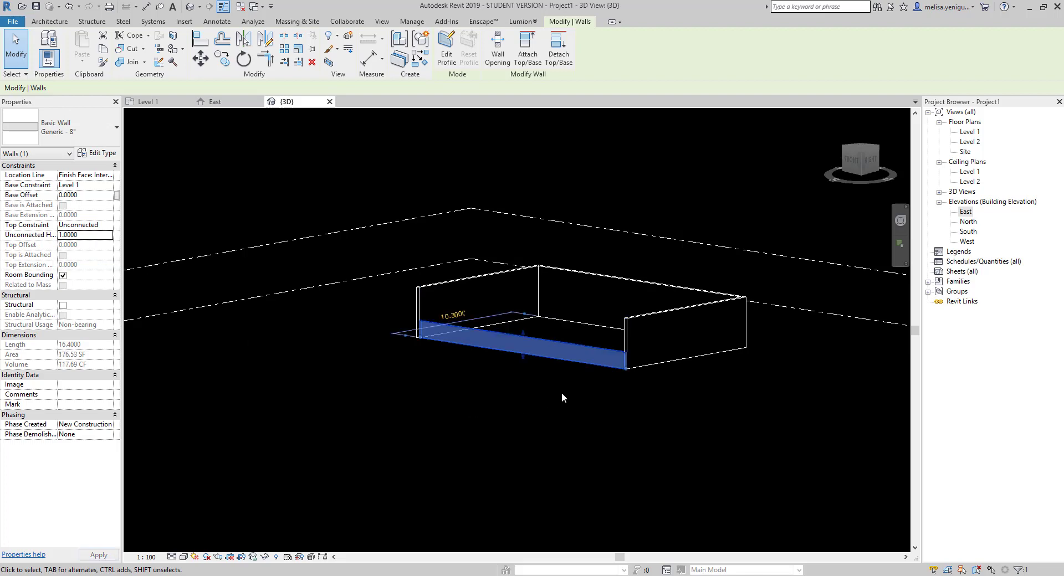
click(561, 392)
Step: Inspect the lowered front wall in 3D and in the East elevation, and return to the Level 1 plan
scroll(521, 335, up, 1)
scroll(523, 338, up, 2)
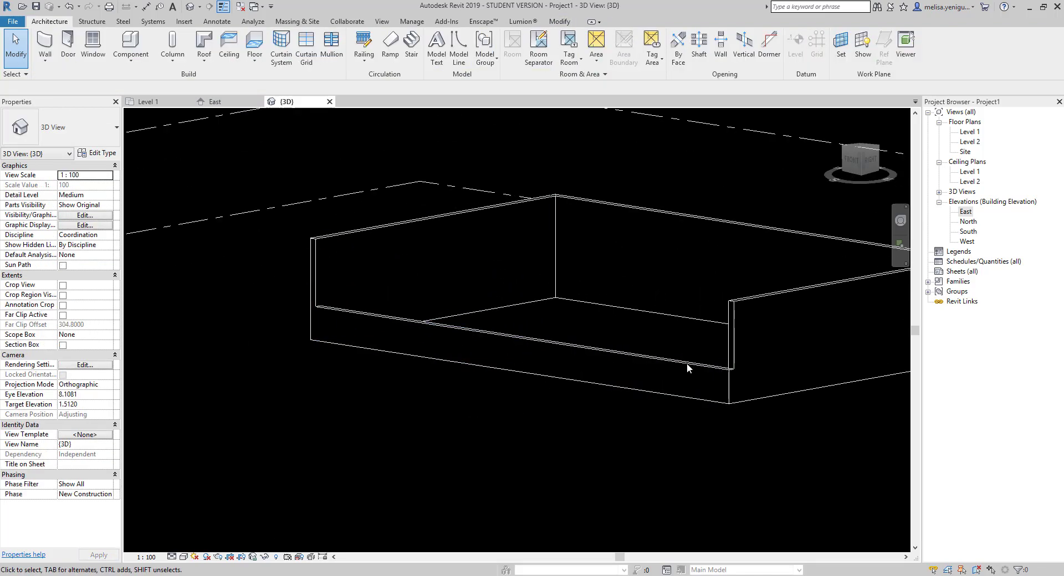
scroll(546, 363, down, 3)
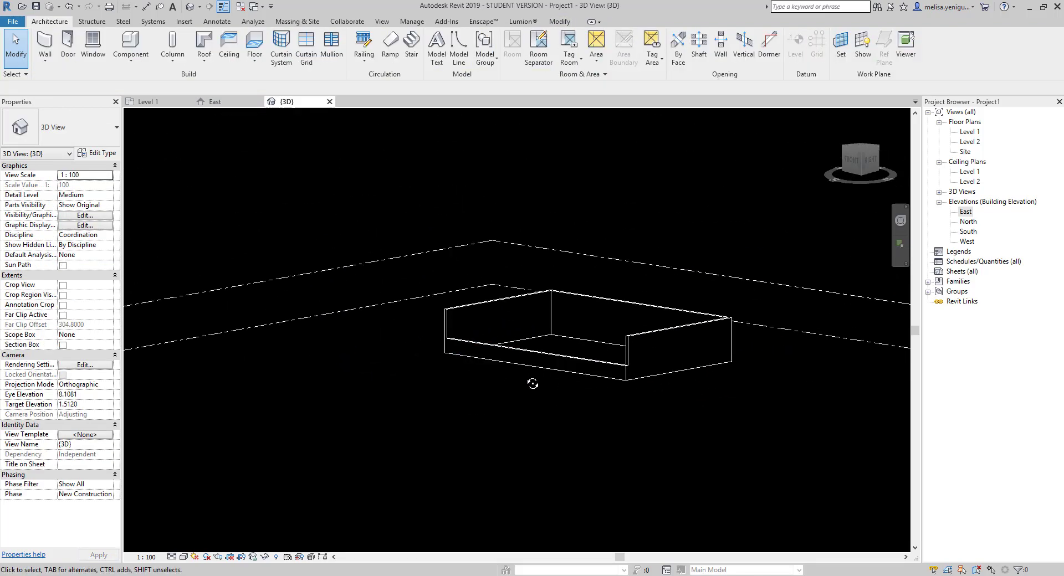
shift+middle_drag(532, 384, 544, 401)
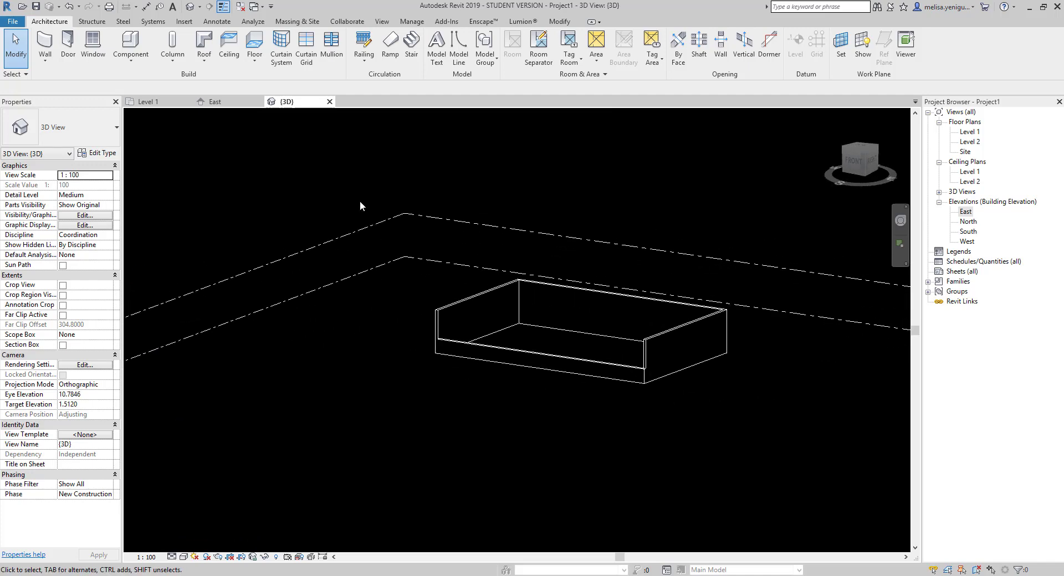
click(228, 102)
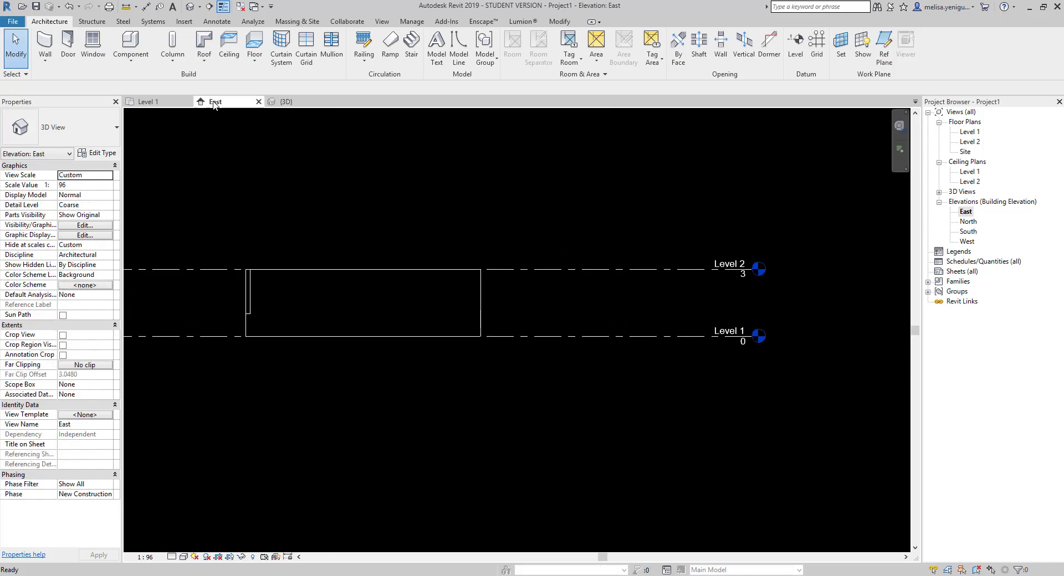
click(145, 103)
scroll(498, 284, up, 3)
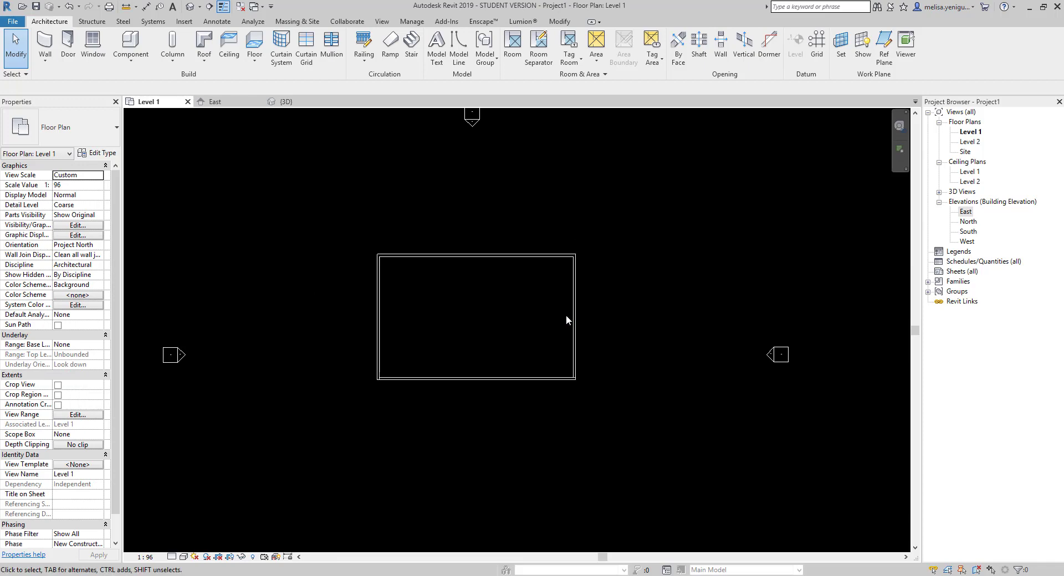